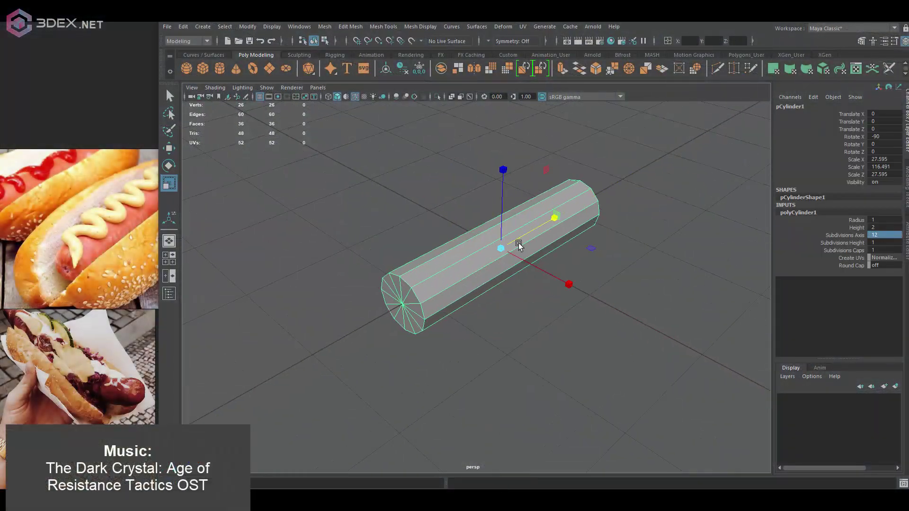
Bevel the sausage cylinder's end edge loops with three segments to round its ends
{"action": "double_click", "coordinate": [567, 204]}
{"action": "left_click", "coordinate": [611, 179]}
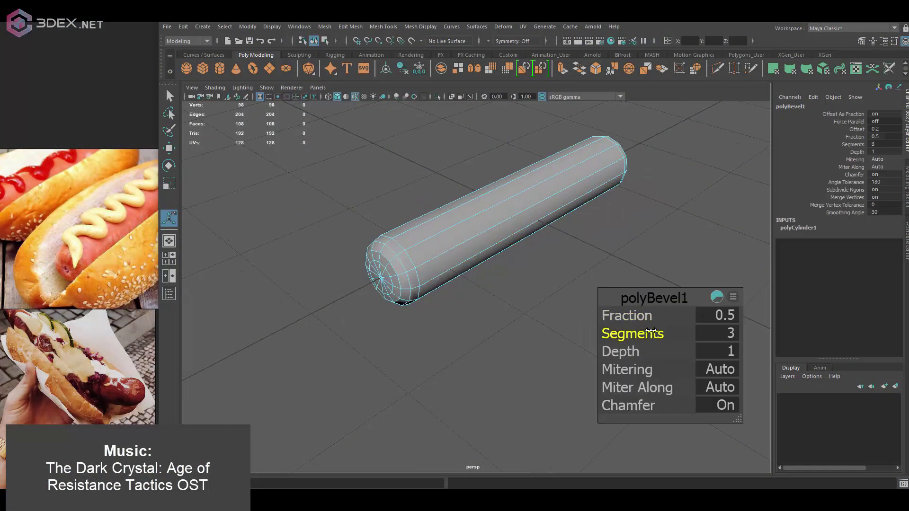
Create a narrower box for the bun and round it with a bevel of fraction 1
{"action": "right_click_drag", "start_coordinate": [555, 231], "coordinate": [501, 244], "text": "shift"}
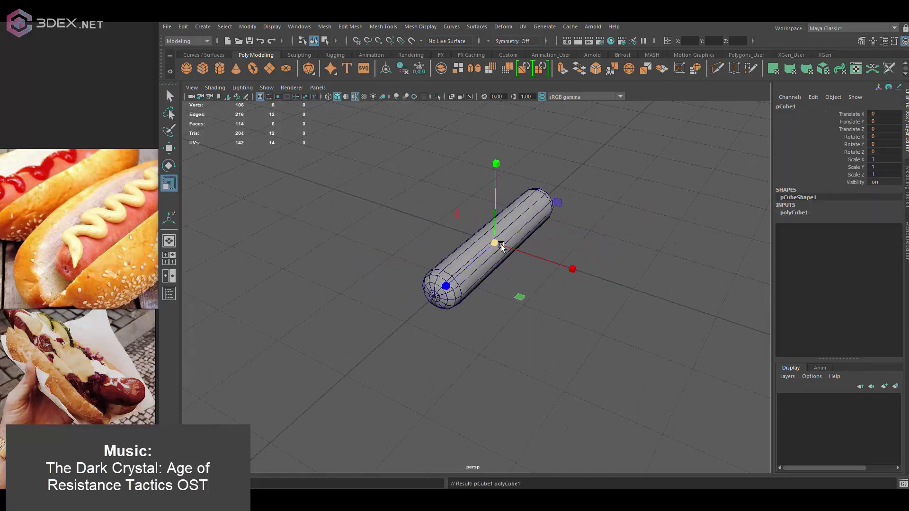
{"action": "mouse_move", "coordinate": [542, 255]}
{"action": "left_mouse_down"}
{"action": "mouse_move", "coordinate": [555, 253]}
{"action": "mouse_move", "coordinate": [514, 246]}
{"action": "left_mouse_up"}
{"action": "left_click_drag", "start_coordinate": [509, 168], "coordinate": [528, 203], "text": "alt"}
{"action": "key", "text": "3"}
{"action": "right_click_drag", "start_coordinate": [527, 203], "coordinate": [631, 333], "text": "shift"}
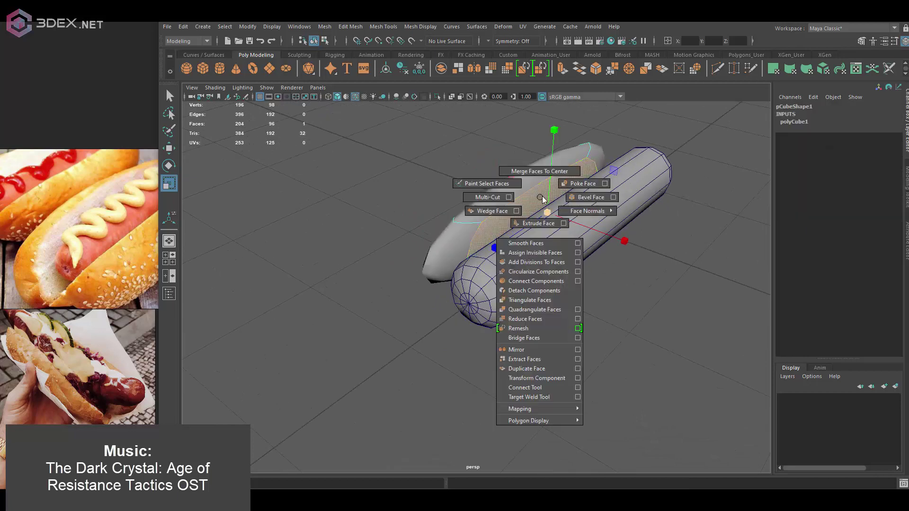
{"action": "mouse_move", "coordinate": [630, 316]}
{"action": "left_mouse_down"}
{"action": "mouse_move", "coordinate": [585, 226]}
{"action": "mouse_move", "coordinate": [479, 213]}
{"action": "mouse_move", "coordinate": [471, 159]}
{"action": "mouse_move", "coordinate": [595, 203]}
{"action": "mouse_move", "coordinate": [466, 196]}
{"action": "mouse_move", "coordinate": [450, 241]}
{"action": "mouse_move", "coordinate": [505, 299]}
{"action": "left_mouse_up"}
Insert a vertical edge loop across the bun and move it into place
{"action": "left_click", "coordinate": [508, 226]}
{"action": "key", "text": "w"}
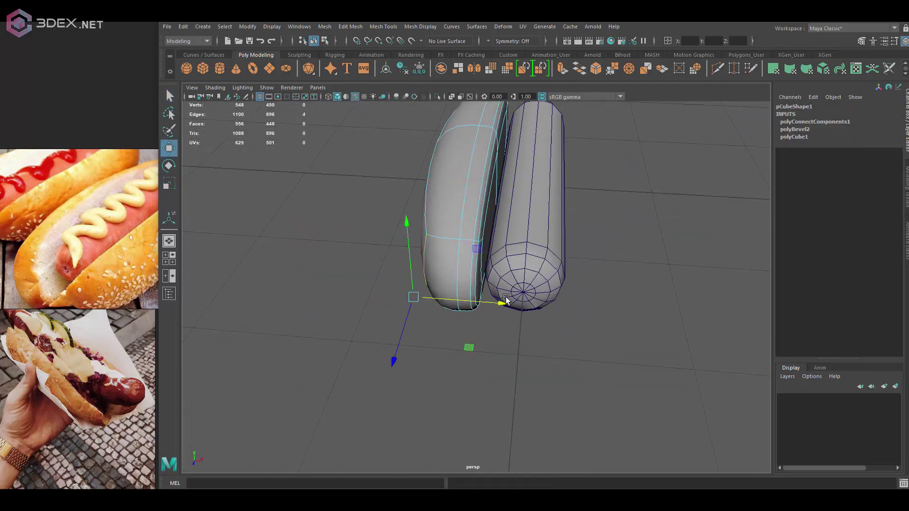
{"action": "key", "text": "y"}
{"action": "mouse_move", "coordinate": [450, 242]}
{"action": "left_mouse_down", "text": "alt"}
{"action": "mouse_move", "coordinate": [596, 210]}
{"action": "mouse_move", "coordinate": [661, 234]}
{"action": "left_mouse_up", "text": "alt"}
{"action": "key", "text": "w"}
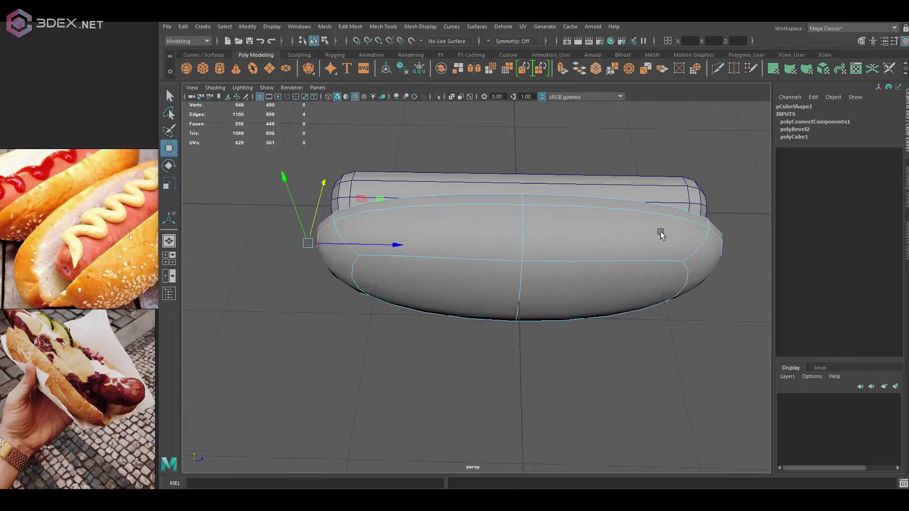
{"action": "left_click_drag", "start_coordinate": [600, 250], "coordinate": [401, 273], "text": "alt"}
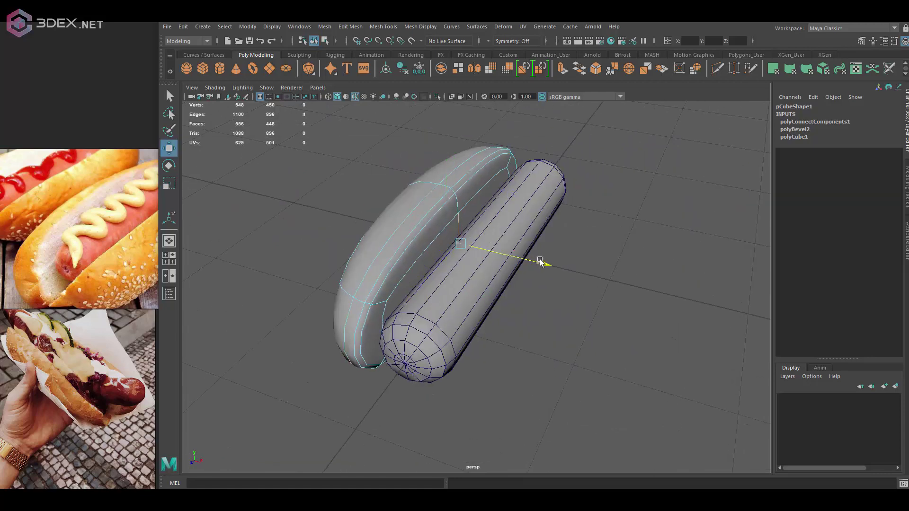
Rotate and move the sausage so it lies alongside the bun
{"action": "left_click_drag", "start_coordinate": [540, 262], "coordinate": [525, 248], "text": "alt"}
{"action": "left_click", "coordinate": [546, 218]}
{"action": "key", "text": "e"}
{"action": "mouse_move", "coordinate": [547, 218]}
{"action": "left_mouse_down", "text": "alt"}
{"action": "mouse_move", "coordinate": [545, 236]}
{"action": "mouse_move", "coordinate": [528, 249]}
{"action": "mouse_move", "coordinate": [417, 273]}
{"action": "left_mouse_up", "text": "alt"}
{"action": "key", "text": "w"}
{"action": "right_click_drag", "start_coordinate": [416, 272], "coordinate": [416, 379], "text": "shift"}
Add more edge loops to the bun and select a full edge loop
{"action": "mouse_move", "coordinate": [554, 371]}
{"action": "left_mouse_down", "text": "alt"}
{"action": "mouse_move", "coordinate": [561, 241]}
{"action": "mouse_move", "coordinate": [462, 219]}
{"action": "left_mouse_up", "text": "alt"}
{"action": "left_click", "coordinate": [462, 218]}
{"action": "mouse_move", "coordinate": [433, 271]}
{"action": "left_mouse_down", "text": "alt"}
{"action": "mouse_move", "coordinate": [501, 233]}
{"action": "mouse_move", "coordinate": [408, 337]}
{"action": "left_mouse_up", "text": "alt"}
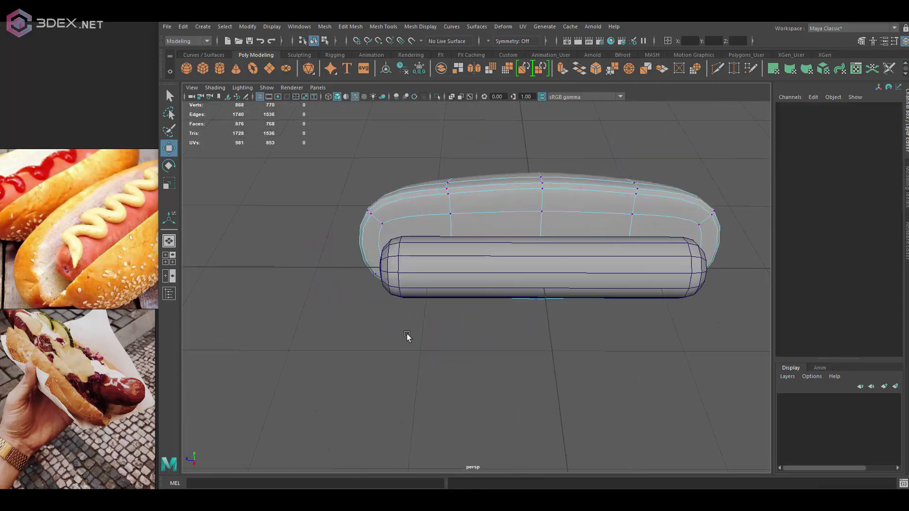
{"action": "double_click", "coordinate": [488, 166]}
Scale the selected bun edge loop, then clear the selection
{"action": "key", "text": "r"}
{"action": "mouse_move", "coordinate": [487, 166]}
{"action": "left_mouse_down", "text": "alt"}
{"action": "mouse_move", "coordinate": [613, 177]}
{"action": "mouse_move", "coordinate": [642, 164]}
{"action": "mouse_move", "coordinate": [481, 203]}
{"action": "mouse_move", "coordinate": [493, 207]}
{"action": "left_mouse_up", "text": "alt"}
{"action": "left_click", "coordinate": [643, 164]}
{"action": "key", "text": "w"}
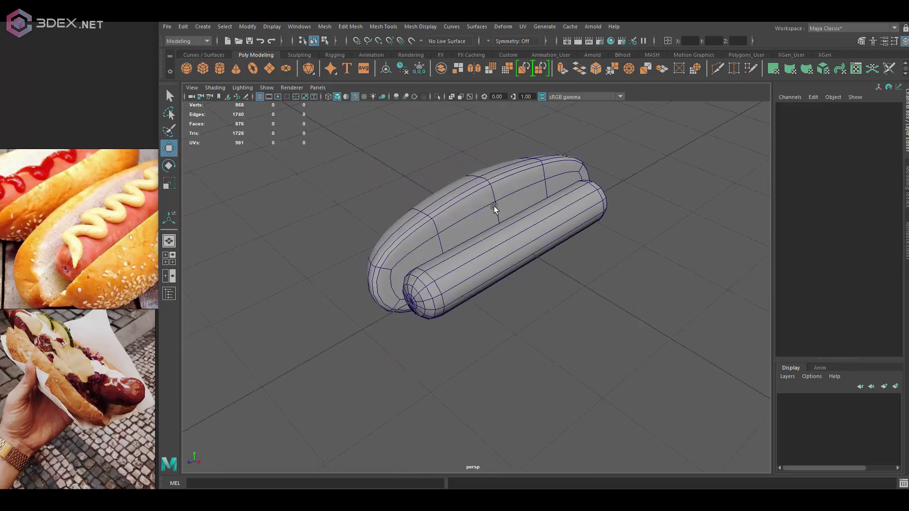
Duplicate the bun half, then move and rotate the copy to the sausage's other side
{"action": "left_click", "coordinate": [493, 207]}
{"action": "key", "text": "e"}
{"action": "left_click_drag", "start_coordinate": [577, 241], "coordinate": [611, 246]}
{"action": "key", "text": "e"}
{"action": "left_click_drag", "start_coordinate": [611, 246], "coordinate": [586, 215], "text": "alt"}
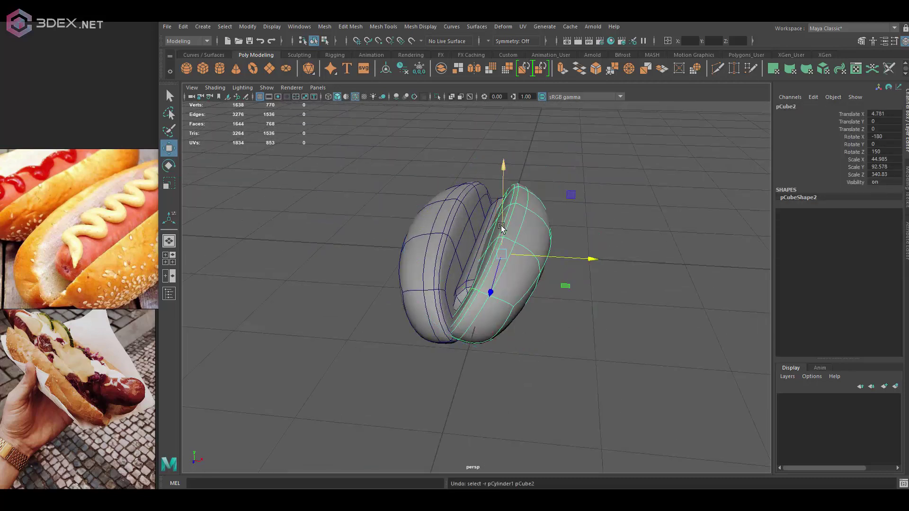
{"action": "mouse_move", "coordinate": [501, 228]}
{"action": "left_mouse_down", "text": "alt"}
{"action": "mouse_move", "coordinate": [538, 260]}
{"action": "mouse_move", "coordinate": [507, 257]}
{"action": "mouse_move", "coordinate": [544, 263]}
{"action": "left_mouse_up", "text": "alt"}
{"action": "left_click", "coordinate": [507, 257]}
{"action": "left_click", "coordinate": [530, 255]}
{"action": "key", "text": "e"}
Move the sausage so it settles between the two bun halves
{"action": "mouse_move", "coordinate": [447, 229]}
{"action": "left_mouse_down", "text": "alt"}
{"action": "mouse_move", "coordinate": [523, 286]}
{"action": "mouse_move", "coordinate": [512, 260]}
{"action": "left_mouse_up", "text": "alt"}
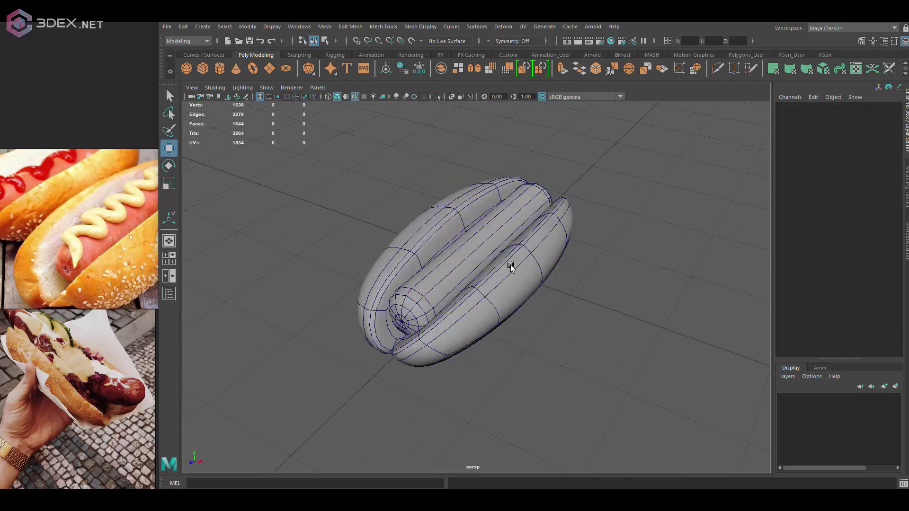
{"action": "left_click", "coordinate": [482, 224]}
{"action": "key", "text": "w"}
{"action": "mouse_move", "coordinate": [482, 225]}
{"action": "left_mouse_down", "text": "alt"}
{"action": "mouse_move", "coordinate": [434, 271]}
{"action": "mouse_move", "coordinate": [619, 186]}
{"action": "left_mouse_up", "text": "alt"}
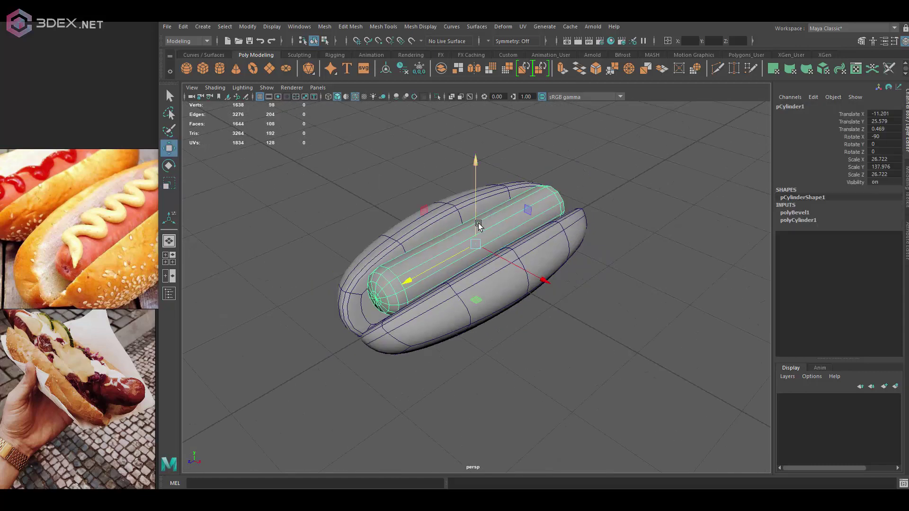
Select an edge loop along the sausage, then leave component editing
{"action": "mouse_move", "coordinate": [478, 199]}
{"action": "left_mouse_down", "text": "alt"}
{"action": "mouse_move", "coordinate": [501, 241]}
{"action": "mouse_move", "coordinate": [472, 273]}
{"action": "left_mouse_up", "text": "alt"}
{"action": "double_click", "coordinate": [472, 273]}
{"action": "key", "text": "F8"}
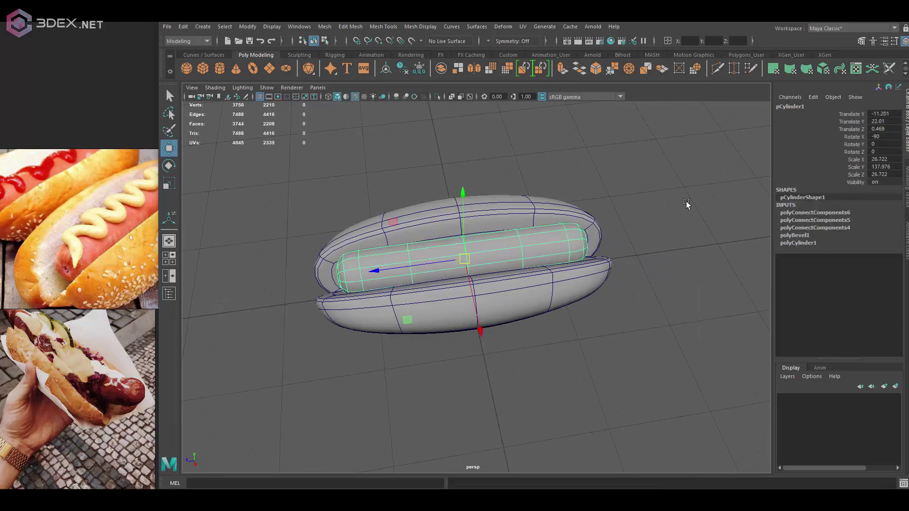
{"action": "left_click", "coordinate": [686, 203]}
Make the sausage a live surface for drawing curves on
{"action": "mouse_move", "coordinate": [686, 203]}
{"action": "left_mouse_down", "text": "alt"}
{"action": "mouse_move", "coordinate": [527, 239]}
{"action": "mouse_move", "coordinate": [517, 297]}
{"action": "left_mouse_up", "text": "alt"}
{"action": "left_click_drag", "start_coordinate": [493, 250], "coordinate": [532, 219], "text": "alt"}
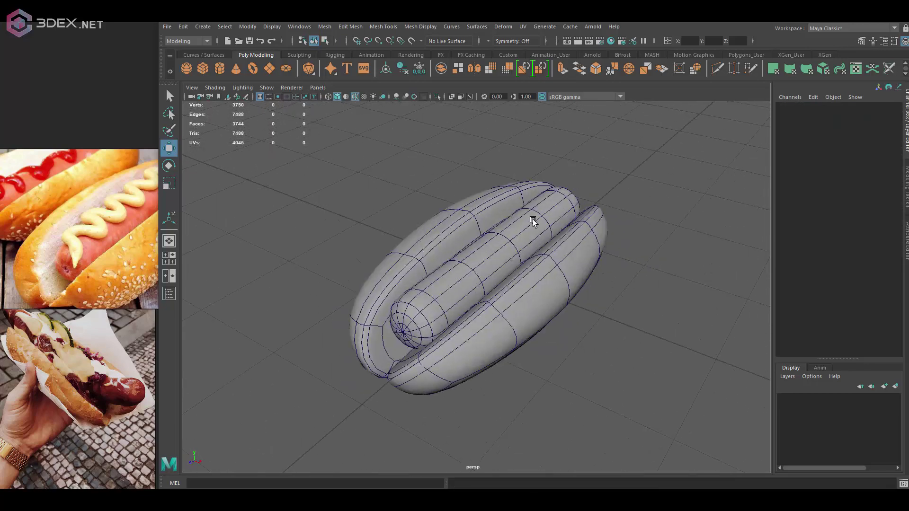
{"action": "left_click", "coordinate": [532, 220]}
{"action": "key", "text": "space"}
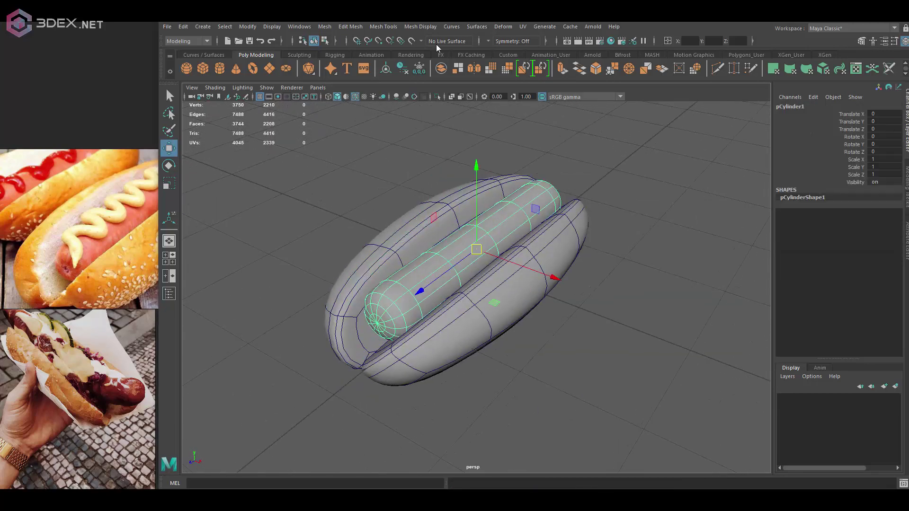
{"action": "left_click", "coordinate": [412, 41]}
{"action": "left_click", "coordinate": [202, 26]}
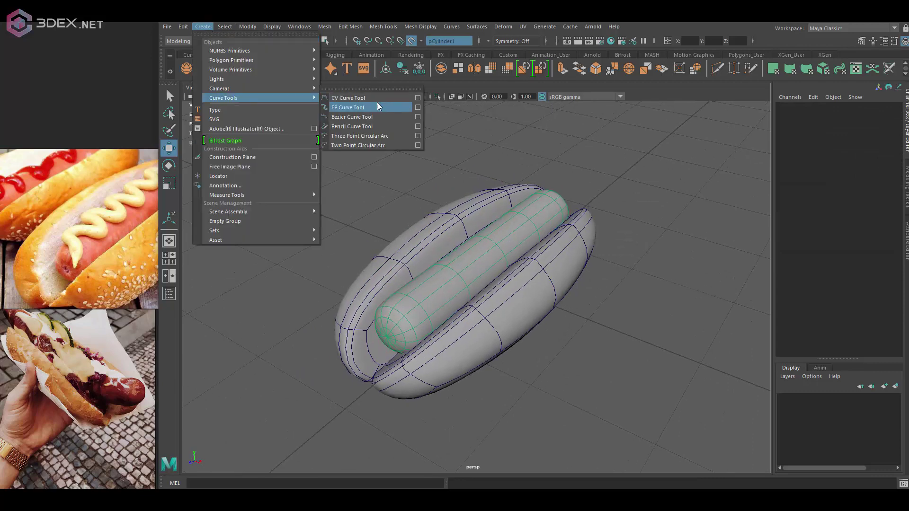
Draw an EP curve along the live sausage and create a NURBS circle profile
{"action": "left_click", "coordinate": [378, 106]}
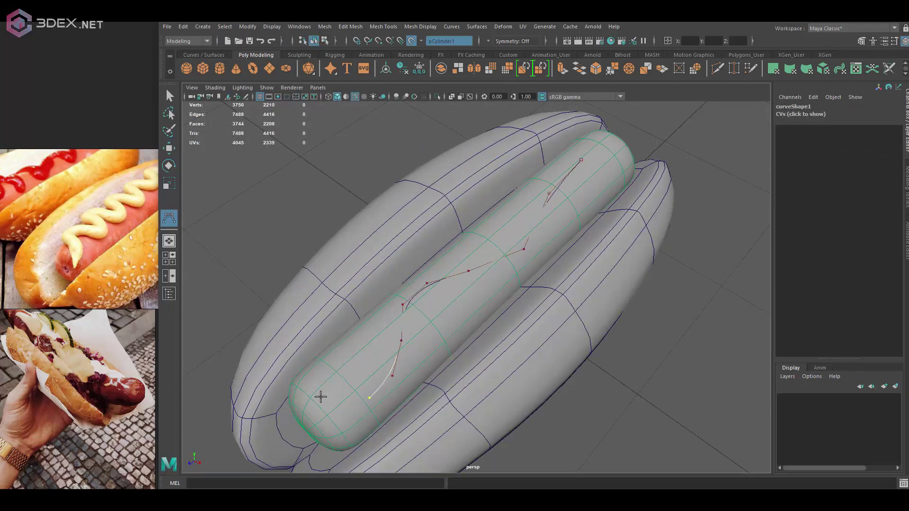
{"action": "key", "text": "Return"}
{"action": "scroll", "coordinate": [615, 192], "scroll_direction": "down", "scroll_amount": 5}
{"action": "right_click", "coordinate": [601, 203], "text": "shift"}
{"action": "left_click", "coordinate": [203, 26]}
{"action": "left_click", "coordinate": [360, 104]}
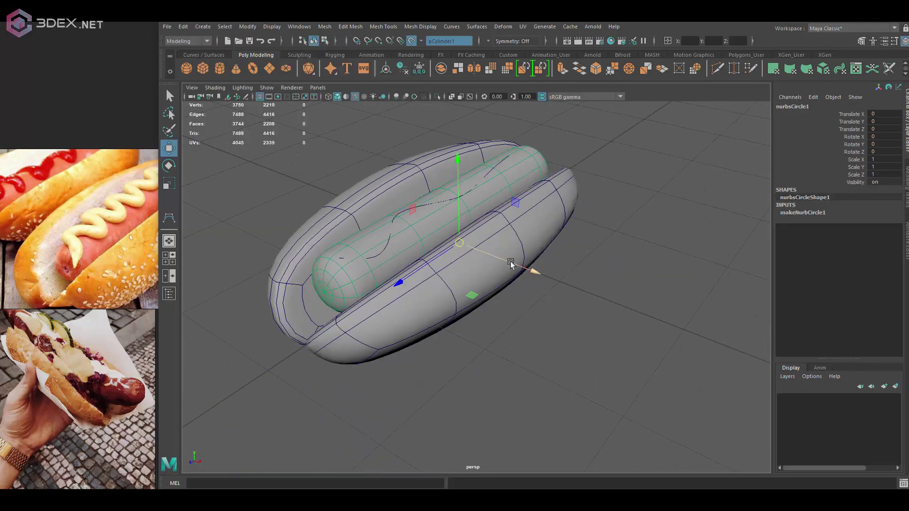
Extrude the NURBS circle along the drawn curve into a mustard tube
{"action": "left_click", "coordinate": [502, 27]}
{"action": "left_click", "coordinate": [571, 101]}
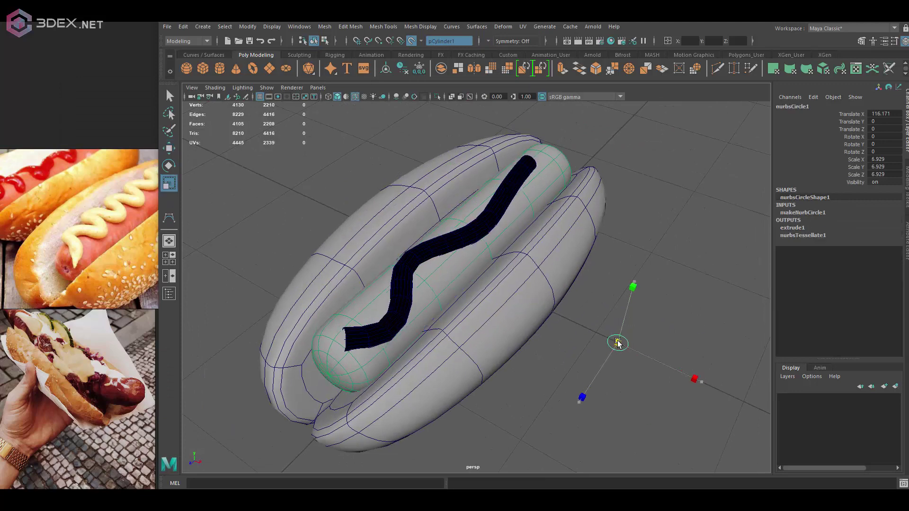
{"action": "scroll", "coordinate": [426, 217], "scroll_direction": "down", "scroll_amount": 3}
{"action": "left_click_drag", "start_coordinate": [520, 249], "coordinate": [511, 240], "text": "alt"}
Move the curve's end control point to reshape the mustard tube
{"action": "left_click", "coordinate": [512, 240]}
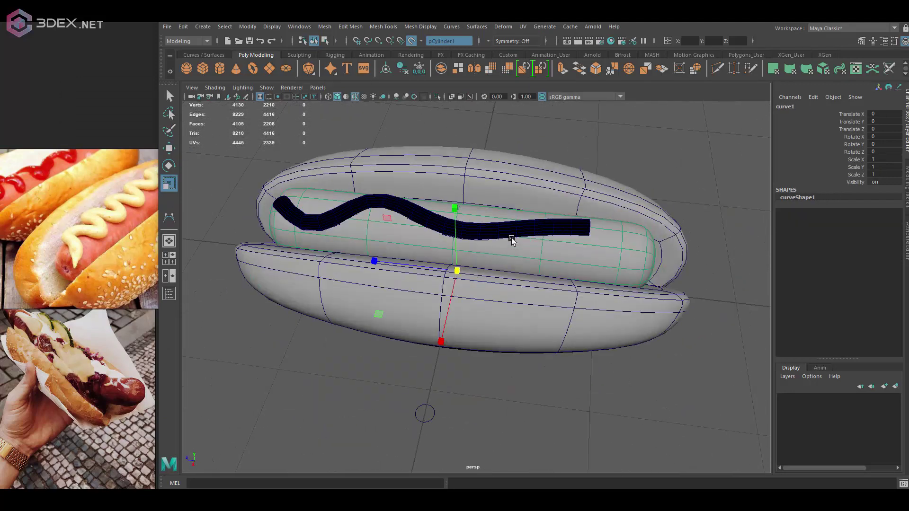
{"action": "key", "text": "F8"}
{"action": "left_click", "coordinate": [620, 232]}
{"action": "key", "text": "w"}
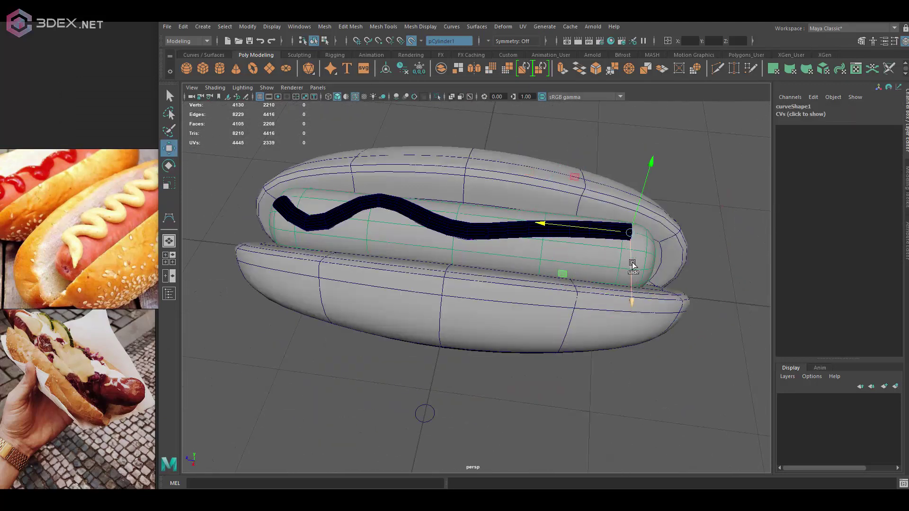
{"action": "left_click_drag", "start_coordinate": [632, 265], "coordinate": [611, 241], "text": "alt"}
{"action": "left_click", "coordinate": [611, 241]}
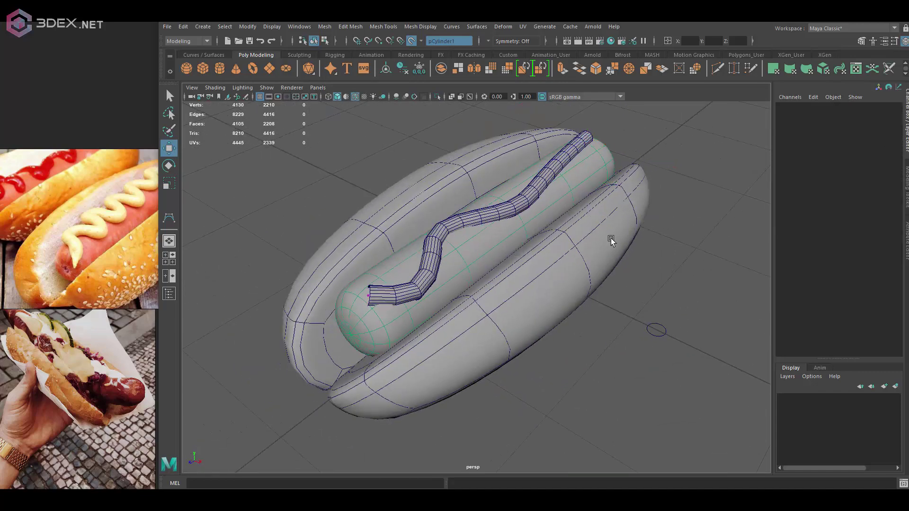
Lower the tube's U Number from 7 to 6 and isolate its driving curve for review
{"action": "key", "text": "ctrl+z"}
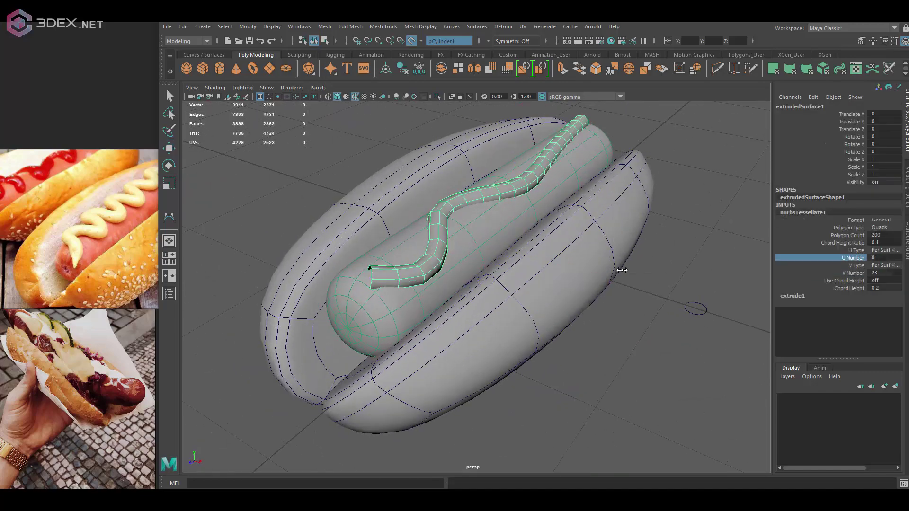
{"action": "middle_click_drag", "start_coordinate": [619, 268], "coordinate": [611, 269]}
{"action": "mouse_move", "coordinate": [610, 268]}
{"action": "left_mouse_down", "text": "alt"}
{"action": "mouse_move", "coordinate": [606, 250]}
{"action": "mouse_move", "coordinate": [518, 238]}
{"action": "mouse_move", "coordinate": [493, 319]}
{"action": "left_mouse_up", "text": "alt"}
{"action": "left_click", "coordinate": [498, 240]}
{"action": "right_click_drag", "start_coordinate": [493, 320], "coordinate": [415, 173]}
{"action": "key", "text": "ctrl+1"}
{"action": "key", "text": "ctrl+1"}
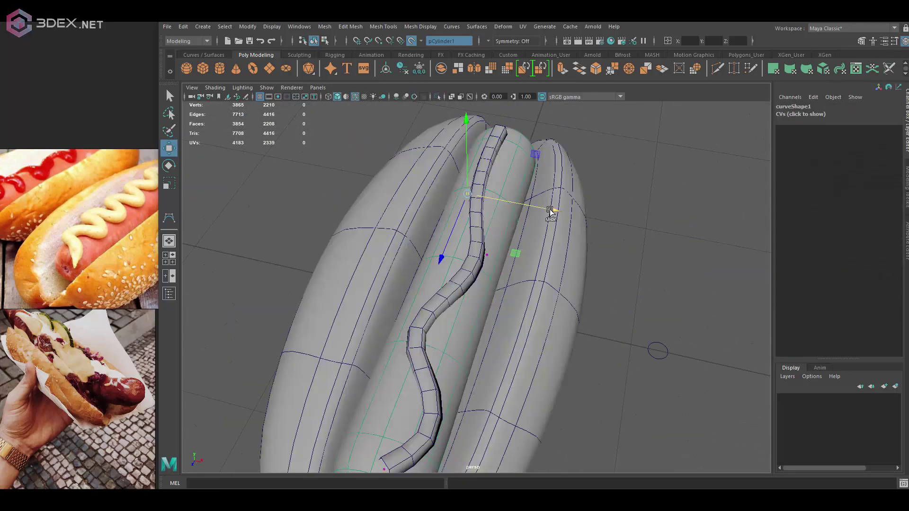
{"action": "left_click_drag", "start_coordinate": [553, 209], "coordinate": [527, 180], "text": "alt"}
{"action": "left_click_drag", "start_coordinate": [458, 168], "coordinate": [468, 237], "text": "alt"}
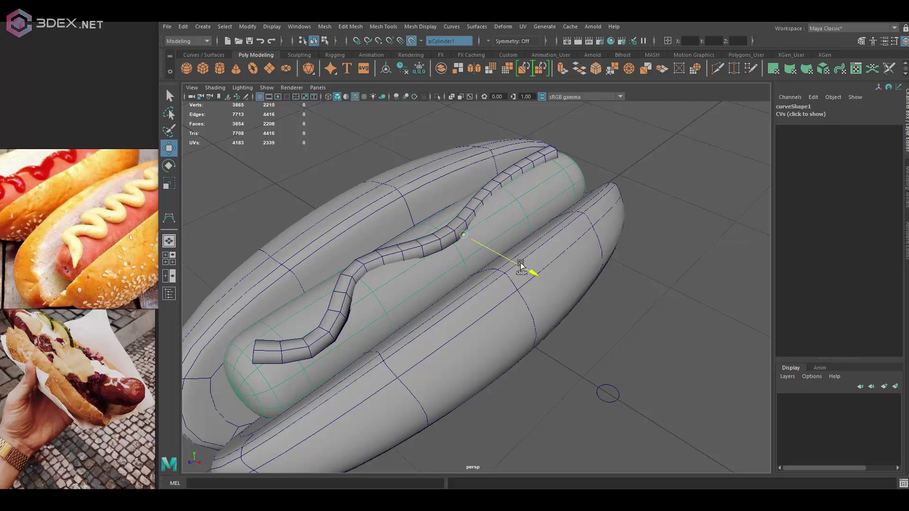
{"action": "left_click_drag", "start_coordinate": [521, 265], "coordinate": [502, 227], "text": "alt"}
{"action": "left_click_drag", "start_coordinate": [541, 277], "coordinate": [503, 198], "text": "alt"}
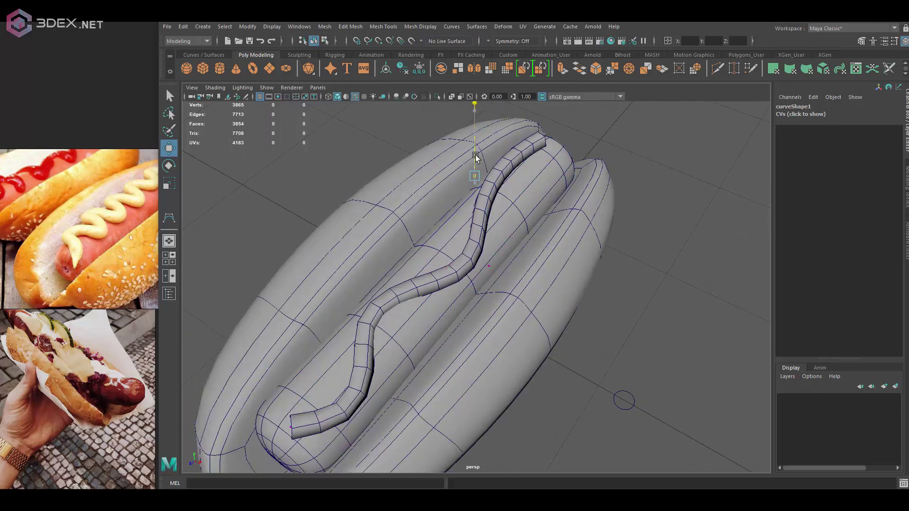
{"action": "mouse_move", "coordinate": [475, 157]}
{"action": "left_mouse_down", "text": "alt"}
{"action": "mouse_move", "coordinate": [542, 254]}
{"action": "mouse_move", "coordinate": [511, 198]}
{"action": "left_mouse_up", "text": "alt"}
Delete construction history and merge the mustard tube's tip vertices into a point
{"action": "right_click", "coordinate": [551, 160]}
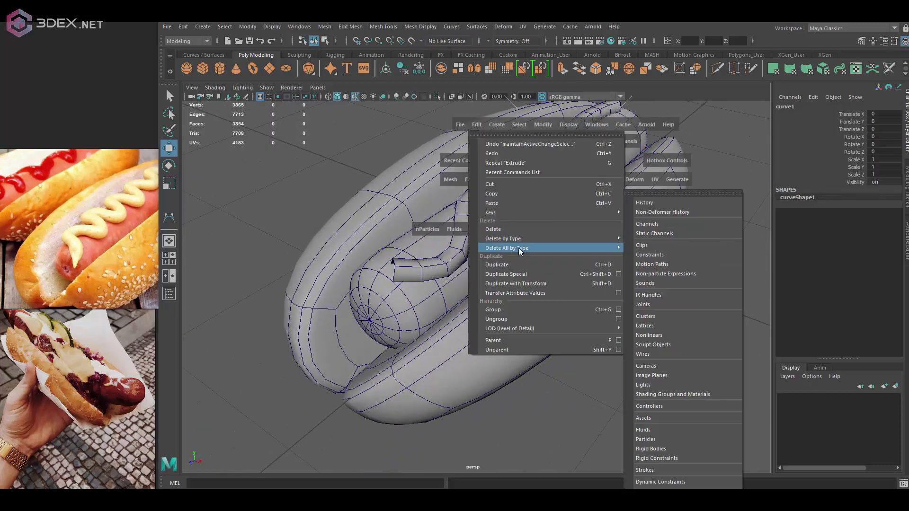
{"action": "scroll", "coordinate": [483, 264], "scroll_direction": "up", "scroll_amount": 3}
{"action": "left_click_drag", "start_coordinate": [417, 258], "coordinate": [532, 233], "text": "alt"}
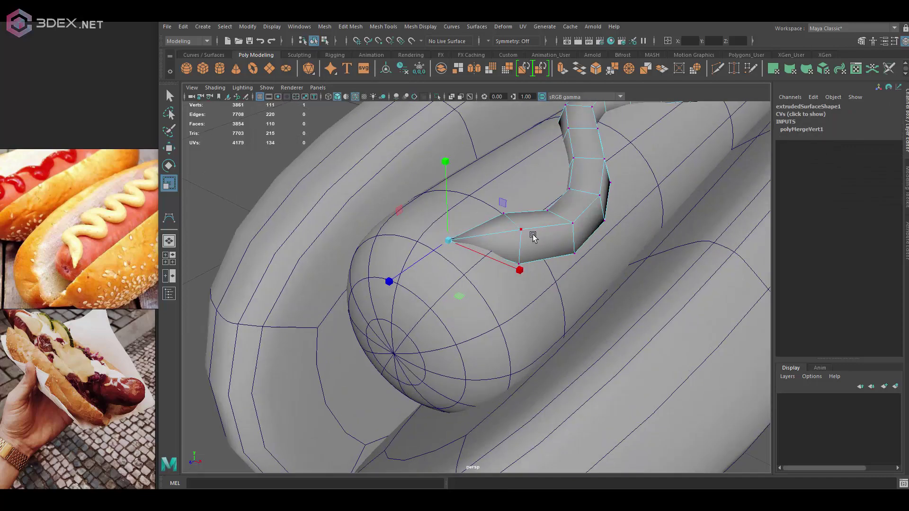
{"action": "right_click_drag", "start_coordinate": [532, 234], "coordinate": [485, 241], "text": "shift"}
{"action": "key", "text": "r"}
{"action": "left_click_drag", "start_coordinate": [477, 243], "coordinate": [438, 252], "text": "alt"}
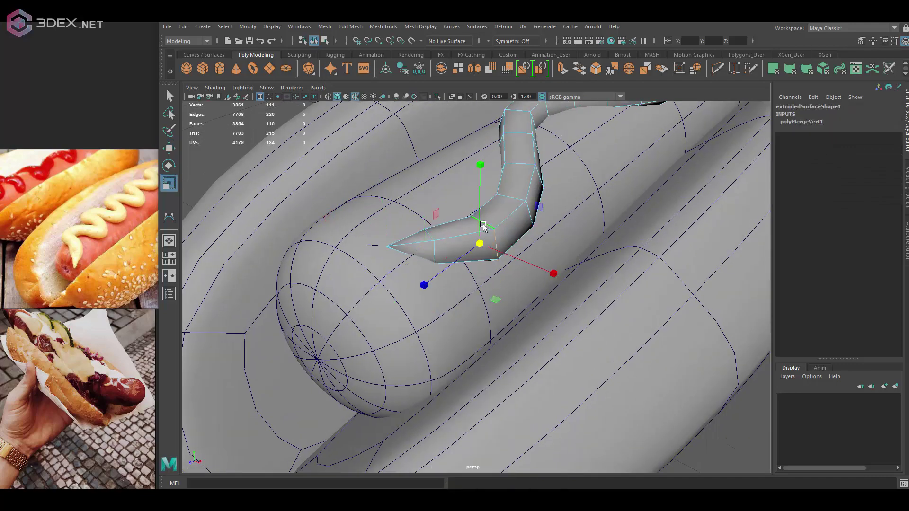
{"action": "scroll", "coordinate": [508, 227], "scroll_direction": "down", "scroll_amount": 5}
Switch the mustard tube to vertex mode and move its vertices
{"action": "mouse_move", "coordinate": [507, 227]}
{"action": "left_mouse_down", "text": "alt"}
{"action": "mouse_move", "coordinate": [558, 270]}
{"action": "mouse_move", "coordinate": [572, 249]}
{"action": "left_mouse_up", "text": "alt"}
{"action": "right_click", "coordinate": [459, 239]}
{"action": "left_click", "coordinate": [445, 237]}
{"action": "key", "text": "w"}
{"action": "scroll", "coordinate": [488, 194], "scroll_direction": "down", "scroll_amount": 5}
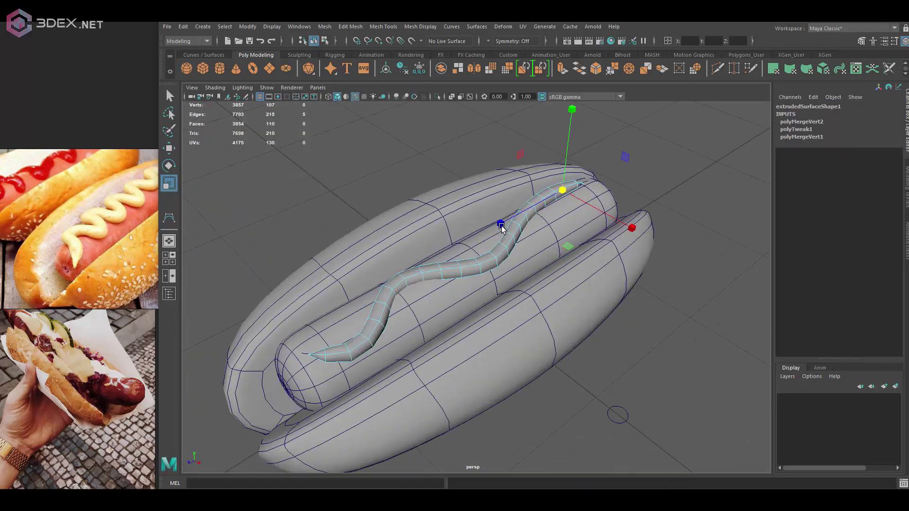
{"action": "scroll", "coordinate": [522, 269], "scroll_direction": "up", "scroll_amount": 3}
{"action": "left_click_drag", "start_coordinate": [560, 337], "coordinate": [552, 182], "text": "alt"}
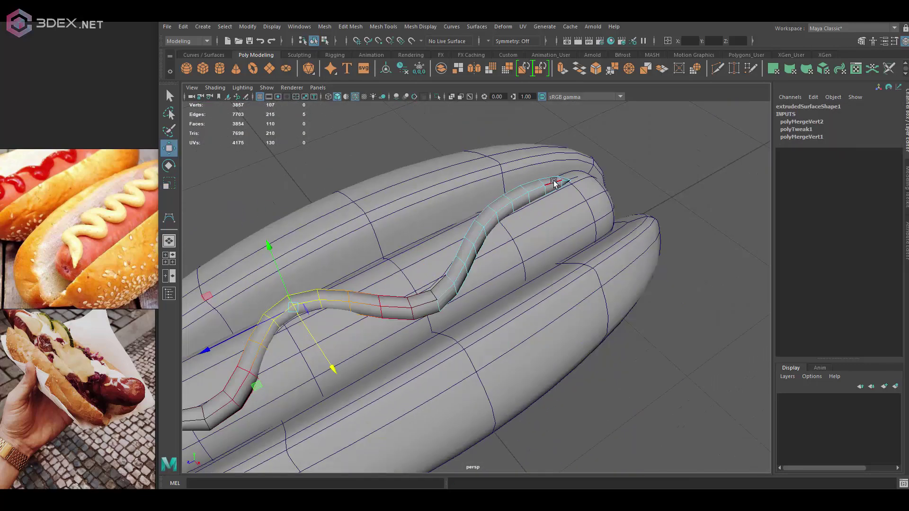
{"action": "scroll", "coordinate": [552, 183], "scroll_direction": "down", "scroll_amount": 5}
Duplicate the mustard tube, slide the copy sideways, then delete the duplicate
{"action": "left_click", "coordinate": [562, 369]}
{"action": "left_click_drag", "start_coordinate": [562, 369], "coordinate": [525, 225], "text": "alt"}
{"action": "scroll", "coordinate": [599, 264], "scroll_direction": "up", "scroll_amount": 2}
{"action": "scroll", "coordinate": [458, 295], "scroll_direction": "up", "scroll_amount": 4}
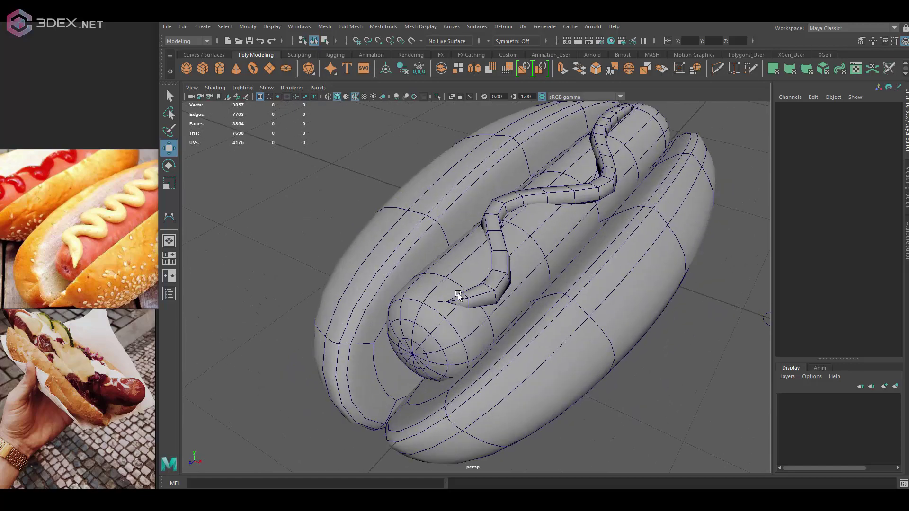
{"action": "scroll", "coordinate": [507, 304], "scroll_direction": "down", "scroll_amount": 4}
{"action": "key", "text": "ctrl+d"}
{"action": "scroll", "coordinate": [575, 315], "scroll_direction": "up", "scroll_amount": 4}
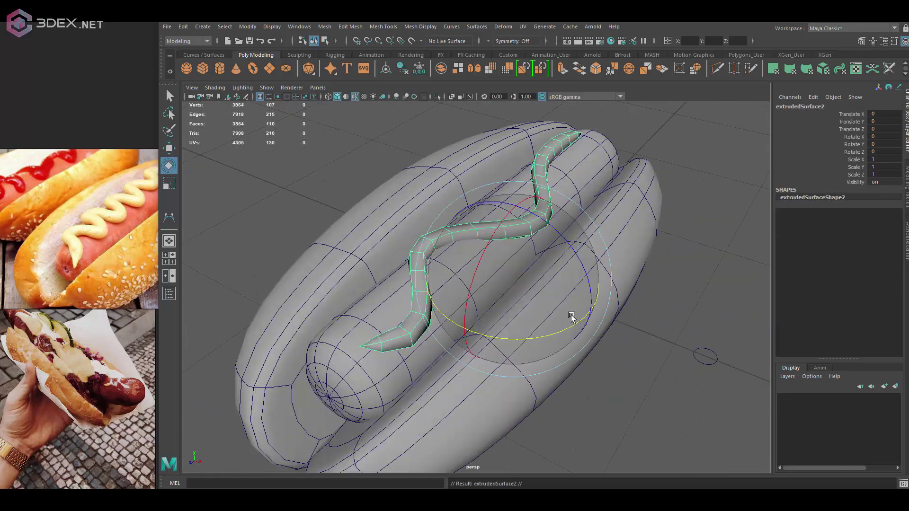
{"action": "mouse_move", "coordinate": [575, 315]}
{"action": "left_mouse_down"}
{"action": "mouse_move", "coordinate": [593, 315]}
{"action": "mouse_move", "coordinate": [477, 301]}
{"action": "left_mouse_up"}
{"action": "key", "text": "Delete"}
{"action": "scroll", "coordinate": [598, 229], "scroll_direction": "down", "scroll_amount": 3}
{"action": "left_click_drag", "start_coordinate": [597, 229], "coordinate": [549, 283], "text": "alt"}
{"action": "scroll", "coordinate": [549, 283], "scroll_direction": "up", "scroll_amount": 3}
{"action": "scroll", "coordinate": [526, 289], "scroll_direction": "down", "scroll_amount": 1}
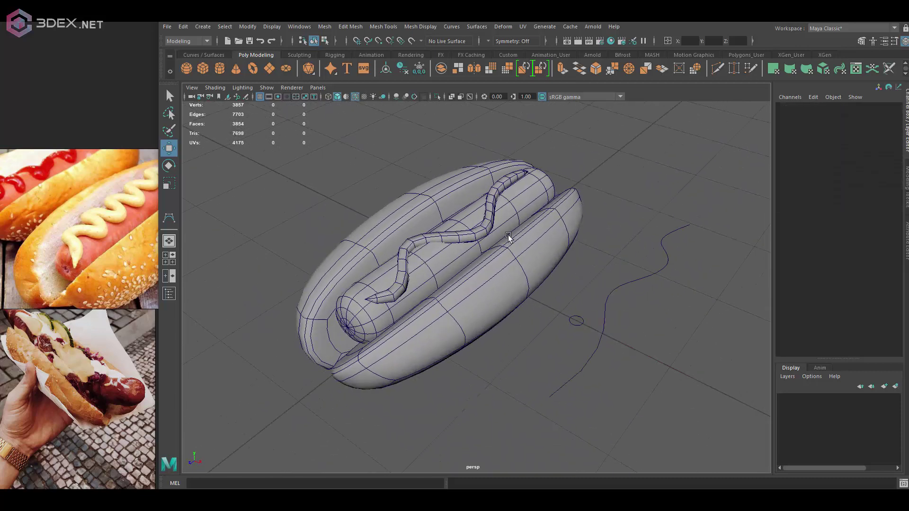
Select the new cylinder and move it beside the hot dog
{"action": "left_click", "coordinate": [641, 320]}
{"action": "scroll", "coordinate": [543, 237], "scroll_direction": "up", "scroll_amount": 2}
{"action": "right_click", "coordinate": [483, 217]}
{"action": "left_click", "coordinate": [543, 296]}
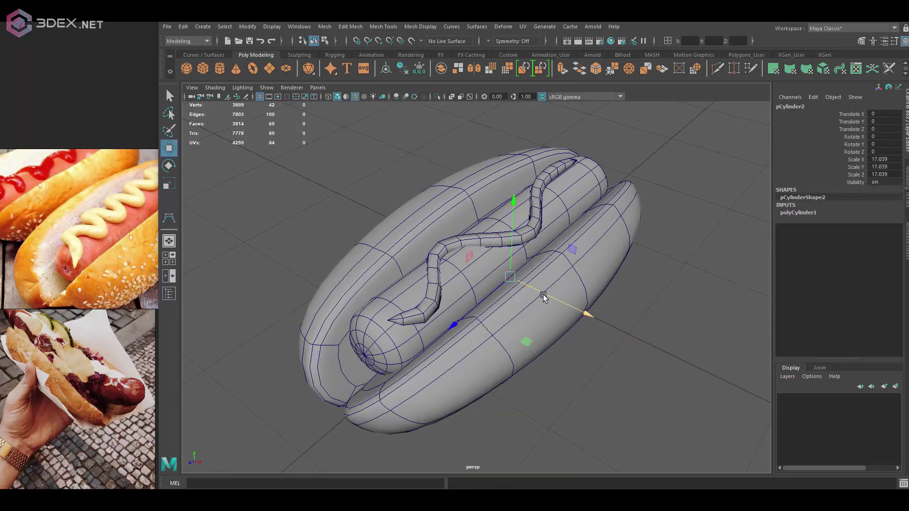
{"action": "left_click_drag", "start_coordinate": [543, 296], "coordinate": [611, 331]}
{"action": "key", "text": "f"}
{"action": "key", "text": "r"}
Flatten the cylinder into a thin pickle slice and push it into the bun
{"action": "left_click_drag", "start_coordinate": [490, 185], "coordinate": [500, 269]}
{"action": "left_click_drag", "start_coordinate": [491, 190], "coordinate": [492, 206]}
{"action": "scroll", "coordinate": [603, 286], "scroll_direction": "down", "scroll_amount": 3}
{"action": "key", "text": "e"}
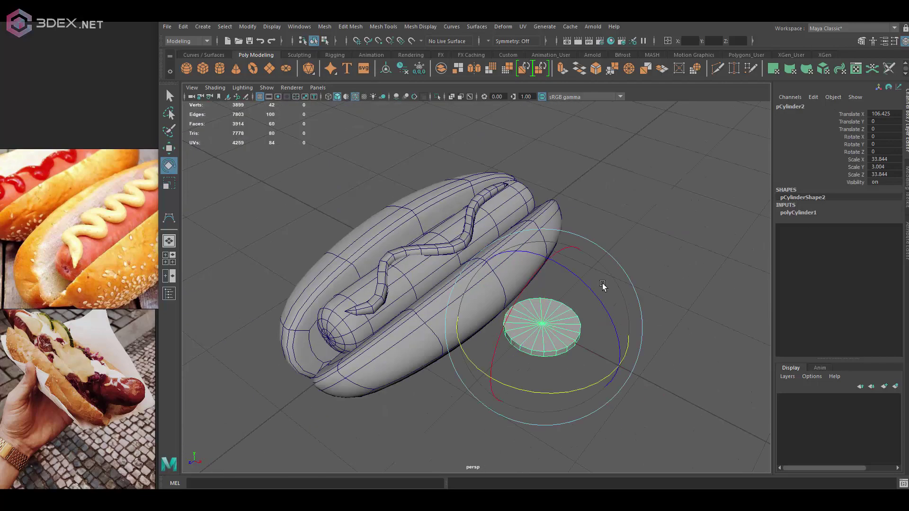
{"action": "mouse_move", "coordinate": [488, 286]}
{"action": "left_mouse_down", "text": "alt"}
{"action": "mouse_move", "coordinate": [545, 214]}
{"action": "mouse_move", "coordinate": [492, 284]}
{"action": "left_mouse_up", "text": "alt"}
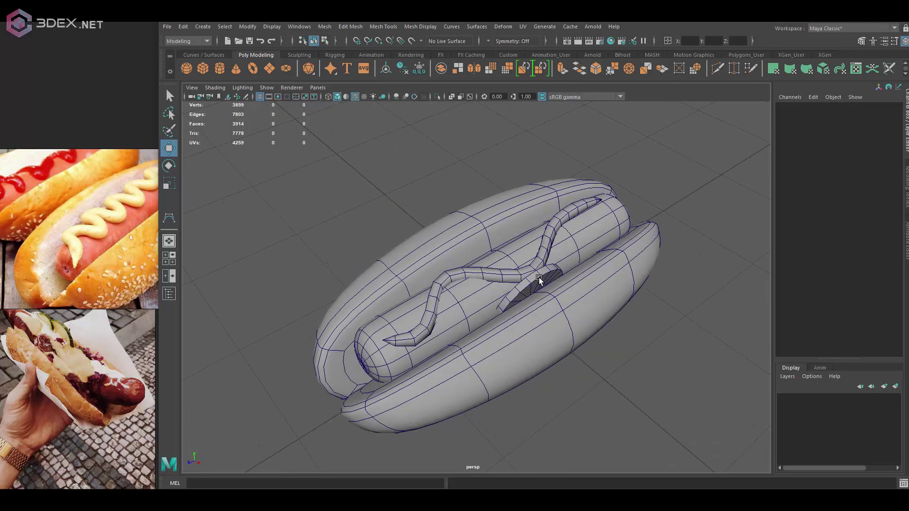
{"action": "middle_click_drag", "start_coordinate": [502, 327], "coordinate": [557, 296]}
{"action": "middle_click_drag", "start_coordinate": [460, 328], "coordinate": [448, 335]}
{"action": "left_click_drag", "start_coordinate": [447, 335], "coordinate": [534, 348], "text": "alt"}
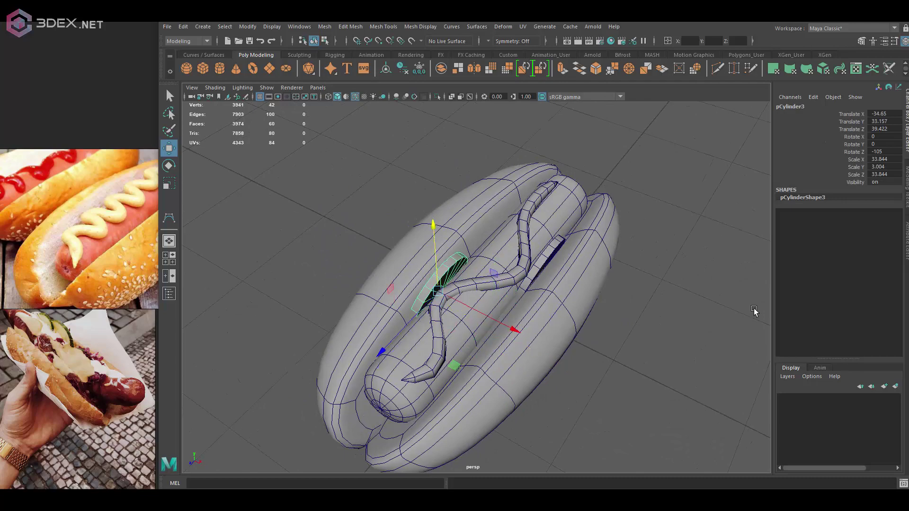
{"action": "scroll", "coordinate": [550, 288], "scroll_direction": "down", "scroll_amount": 5}
{"action": "mouse_move", "coordinate": [549, 289]}
{"action": "left_mouse_down", "text": "alt"}
{"action": "mouse_move", "coordinate": [537, 257]}
{"action": "mouse_move", "coordinate": [383, 191]}
{"action": "left_mouse_up", "text": "alt"}
Select all hot dog parts and combine them, then undo the combine
{"action": "key", "text": "space"}
{"action": "left_click_drag", "start_coordinate": [361, 277], "coordinate": [419, 85]}
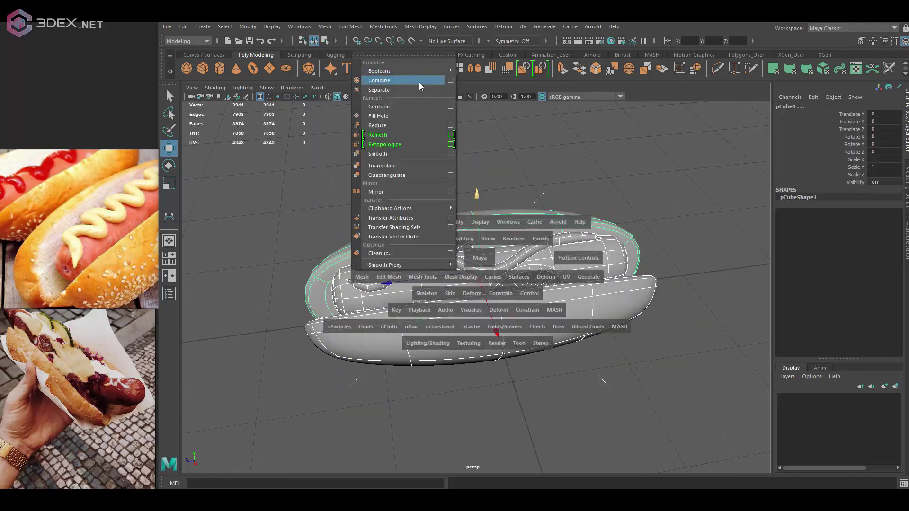
{"action": "left_click", "coordinate": [420, 82]}
{"action": "mouse_move", "coordinate": [629, 172]}
{"action": "left_mouse_down", "text": "alt"}
{"action": "mouse_move", "coordinate": [540, 294]}
{"action": "mouse_move", "coordinate": [564, 203]}
{"action": "mouse_move", "coordinate": [605, 245]}
{"action": "mouse_move", "coordinate": [543, 260]}
{"action": "mouse_move", "coordinate": [474, 228]}
{"action": "left_mouse_up", "text": "alt"}
{"action": "key", "text": "ctrl+z"}
Smooth the bun mesh and select edge loops on the top and bottom buns
{"action": "left_click", "coordinate": [447, 148]}
{"action": "double_click", "coordinate": [431, 196]}
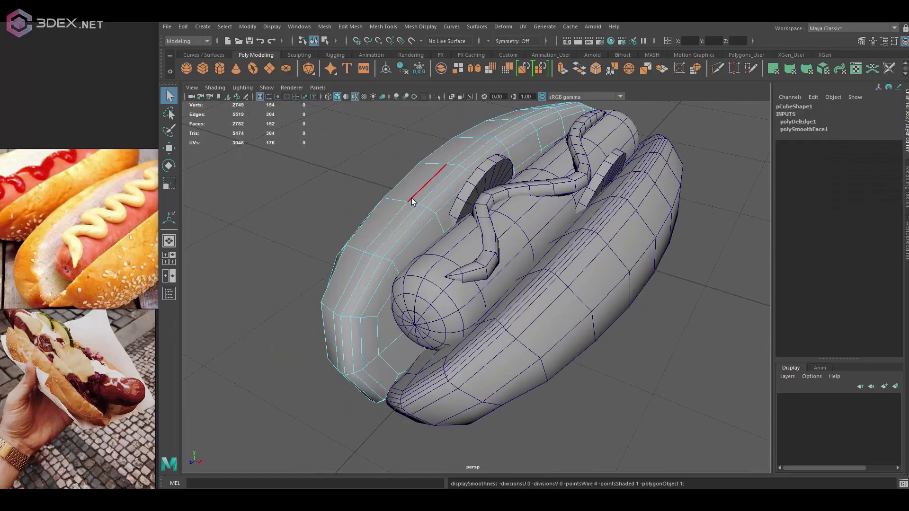
{"action": "double_click", "coordinate": [607, 210]}
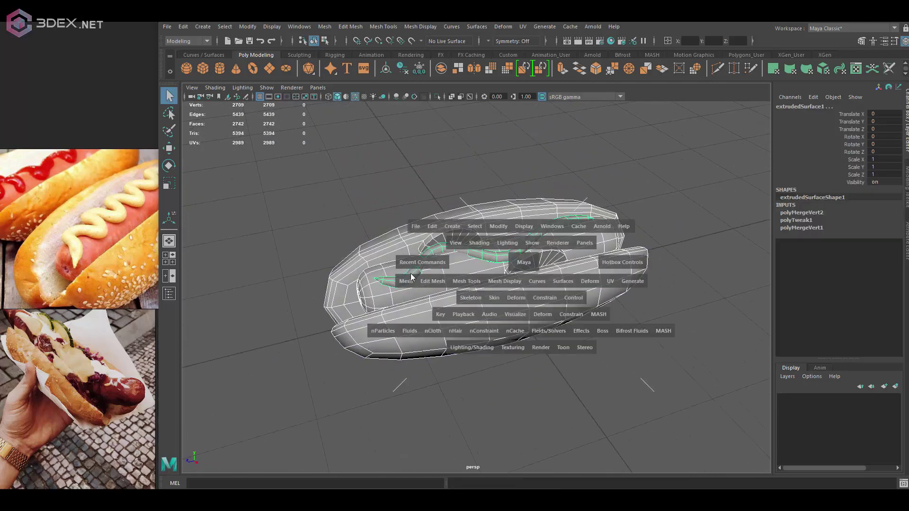
Combine the two bun halves into one mesh and add a Nonlinear Bend deformer
{"action": "left_click", "coordinate": [382, 219]}
{"action": "key", "text": "space"}
{"action": "left_click", "coordinate": [503, 26]}
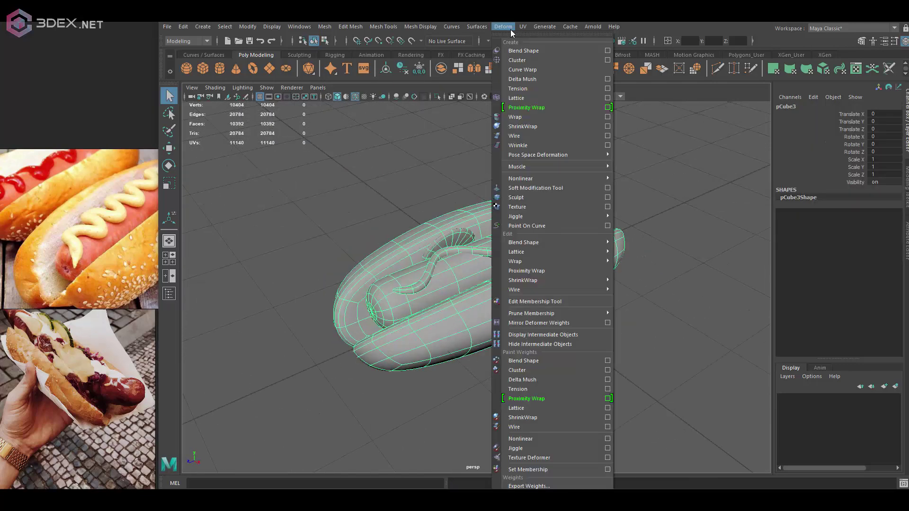
{"action": "left_click", "coordinate": [568, 197]}
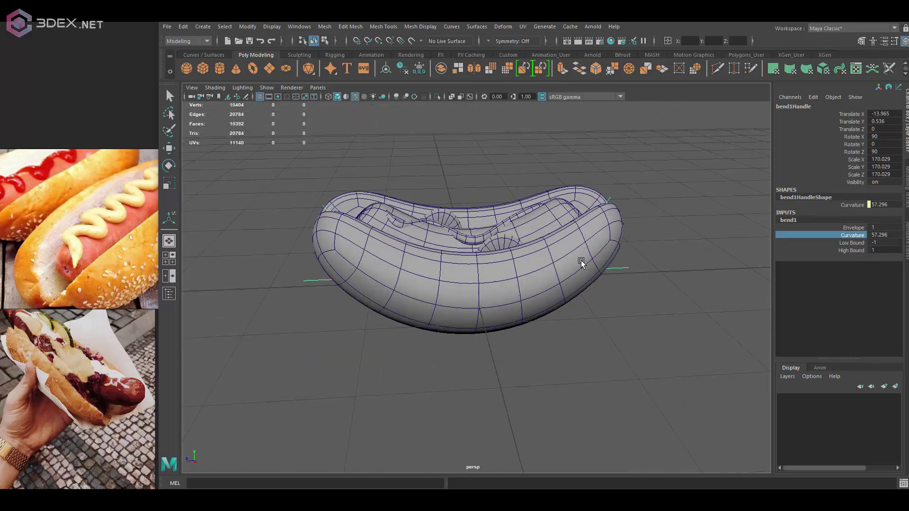
Set the bend curvature and reposition the bend handle so both ends curve upward
{"action": "left_click_drag", "start_coordinate": [423, 276], "coordinate": [648, 277], "text": "alt"}
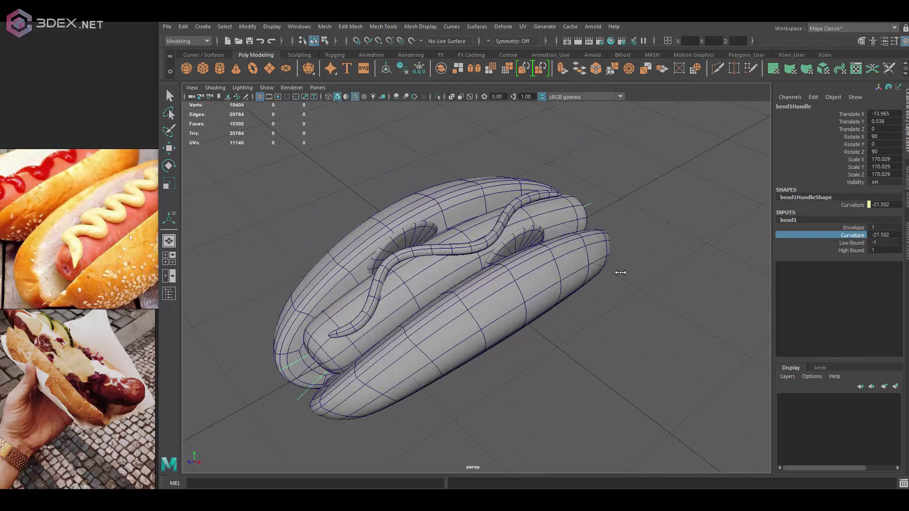
{"action": "scroll", "coordinate": [615, 275], "scroll_direction": "down", "scroll_amount": 3}
{"action": "left_click_drag", "start_coordinate": [586, 268], "coordinate": [642, 258], "text": "alt"}
{"action": "key", "text": "w"}
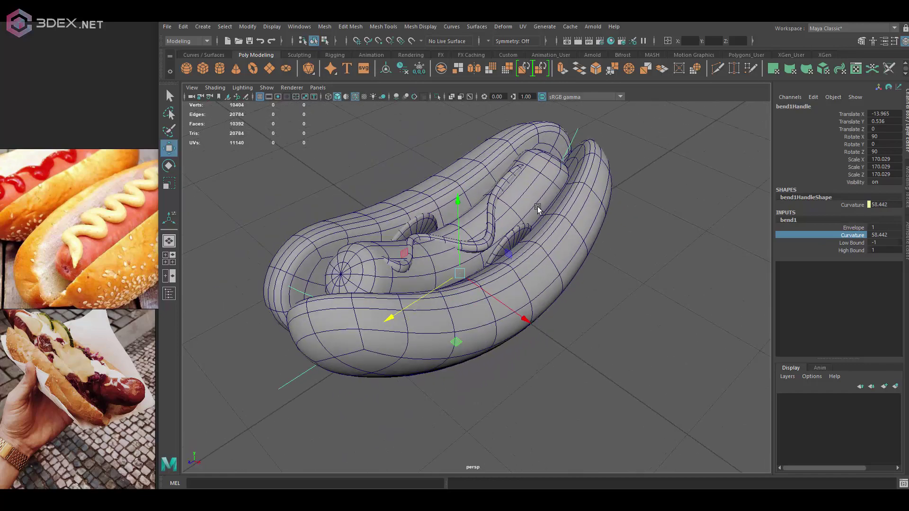
{"action": "mouse_move", "coordinate": [448, 167]}
{"action": "left_mouse_down"}
{"action": "mouse_move", "coordinate": [606, 225]}
{"action": "mouse_move", "coordinate": [603, 260]}
{"action": "mouse_move", "coordinate": [518, 259]}
{"action": "mouse_move", "coordinate": [588, 270]}
{"action": "mouse_move", "coordinate": [520, 246]}
{"action": "left_mouse_up"}
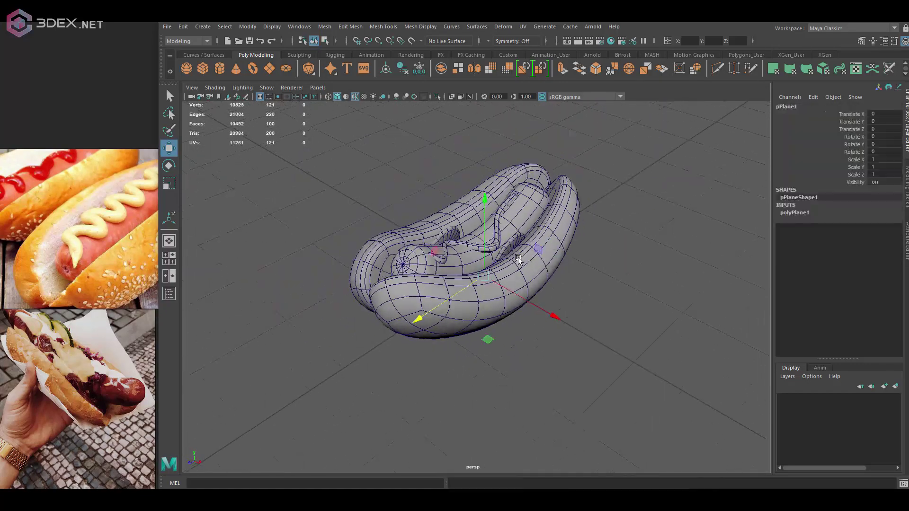
Scale the new plane to span the hot dog and lower it underneath
{"action": "key", "text": "r"}
{"action": "key", "text": "w"}
{"action": "left_click_drag", "start_coordinate": [482, 222], "coordinate": [482, 239]}
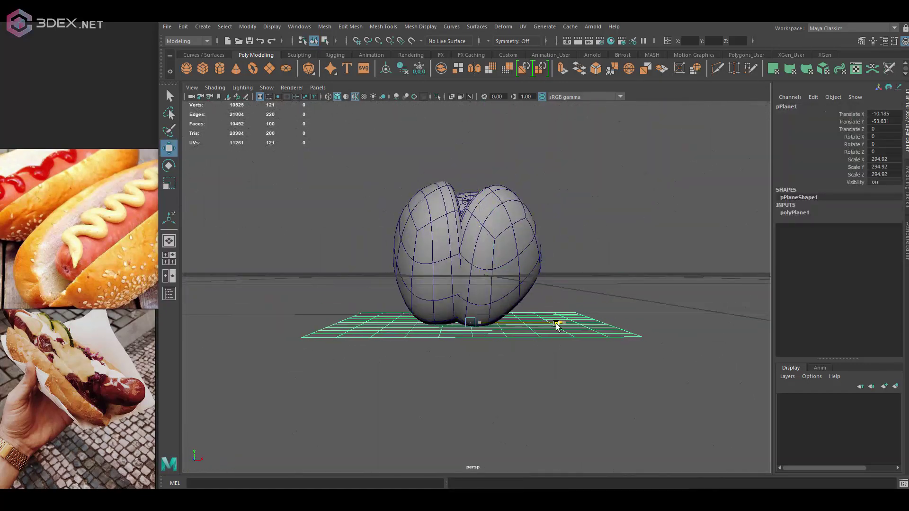
{"action": "left_click_drag", "start_coordinate": [556, 325], "coordinate": [558, 326]}
{"action": "left_click_drag", "start_coordinate": [613, 247], "coordinate": [554, 240], "text": "alt"}
Add a Bend deformer to the plane and rotate it so the plane curls
{"action": "left_click", "coordinate": [502, 26]}
{"action": "mouse_move", "coordinate": [521, 178]}
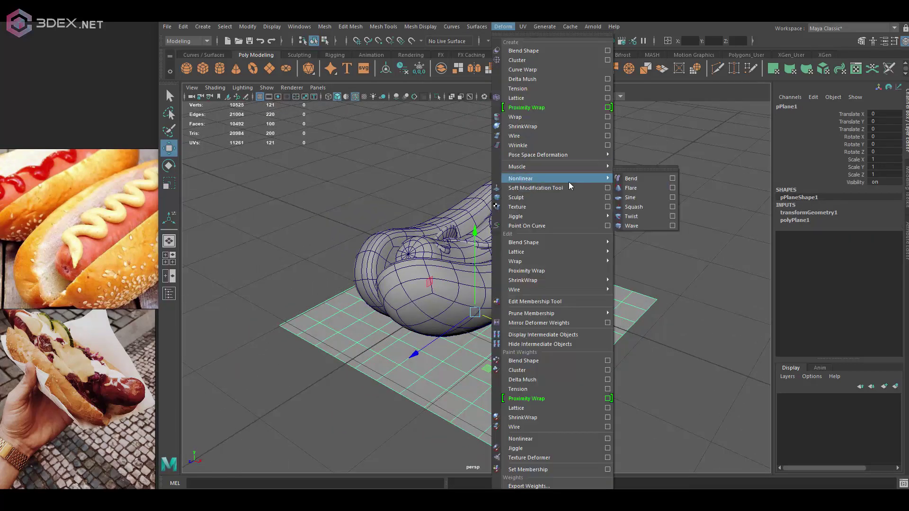
{"action": "left_click", "coordinate": [630, 179]}
{"action": "left_click", "coordinate": [852, 235]}
{"action": "key", "text": "e"}
{"action": "middle_click_drag", "start_coordinate": [659, 248], "coordinate": [518, 256]}
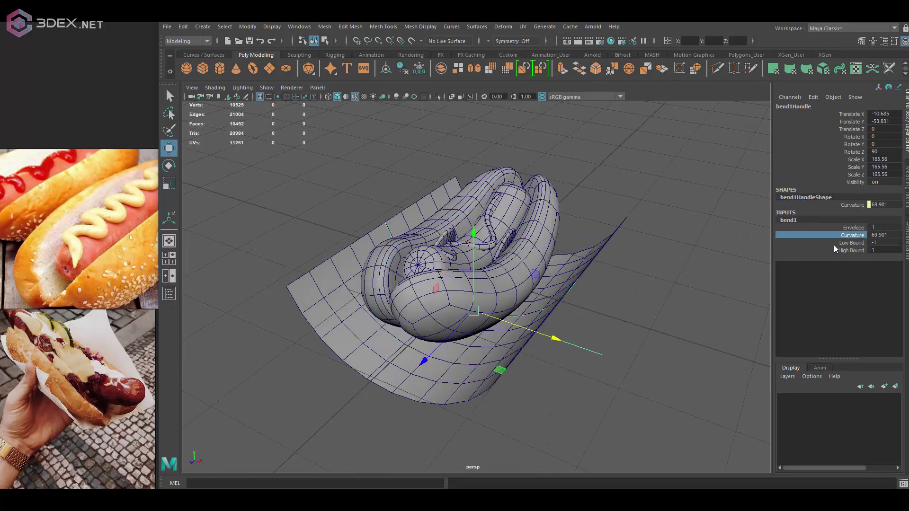
{"action": "middle_click_drag", "start_coordinate": [607, 280], "coordinate": [600, 281]}
{"action": "left_click_drag", "start_coordinate": [599, 280], "coordinate": [619, 284], "text": "alt"}
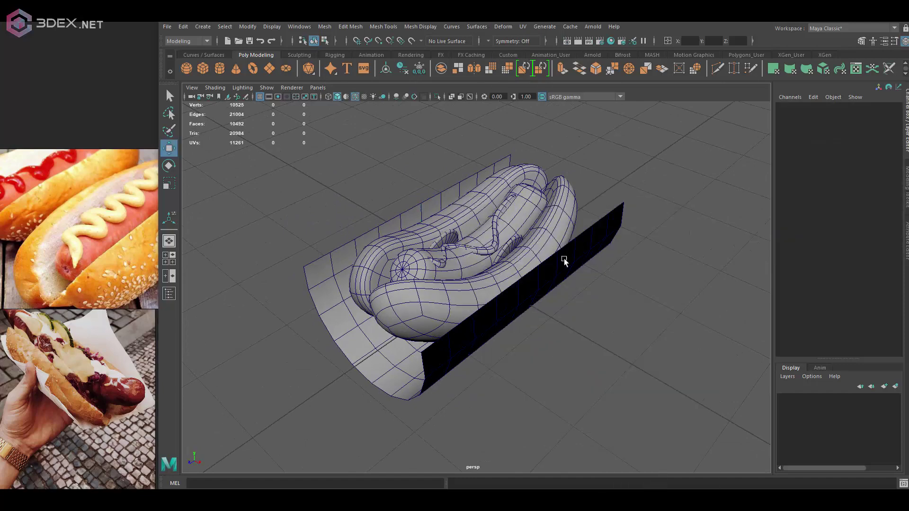
Add a second Bend deformer and adjust its curvature slightly
{"action": "left_click", "coordinate": [503, 26]}
{"action": "left_click", "coordinate": [630, 167]}
{"action": "key", "text": "w"}
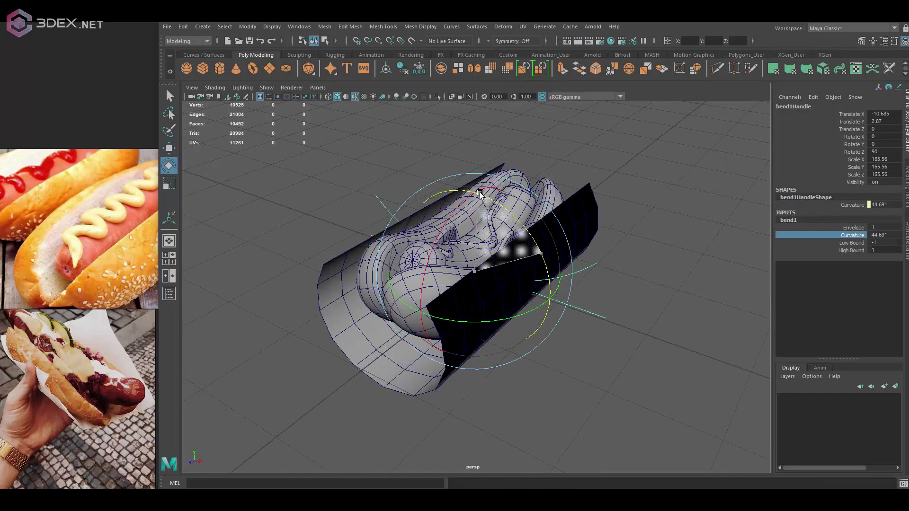
{"action": "middle_click_drag", "start_coordinate": [576, 307], "coordinate": [572, 308]}
{"action": "mouse_move", "coordinate": [572, 307]}
{"action": "left_mouse_down", "text": "alt"}
{"action": "mouse_move", "coordinate": [562, 311]}
{"action": "mouse_move", "coordinate": [440, 183]}
{"action": "left_mouse_up", "text": "alt"}
Pull the plane's corner and edge points to shape the wrapper around the hot dog
{"action": "left_click", "coordinate": [562, 301]}
{"action": "key", "text": "w"}
{"action": "key", "text": "space"}
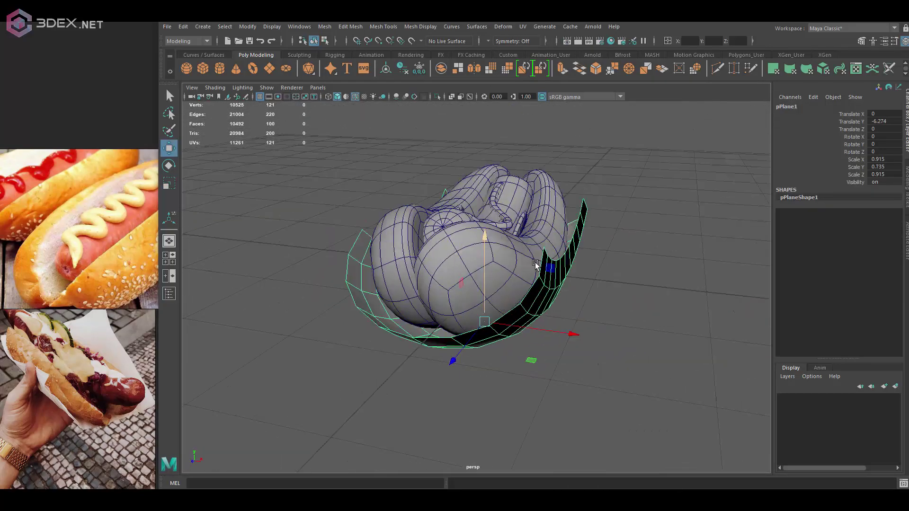
{"action": "left_click_drag", "start_coordinate": [494, 247], "coordinate": [653, 240], "text": "alt"}
{"action": "left_click_drag", "start_coordinate": [582, 206], "coordinate": [636, 258]}
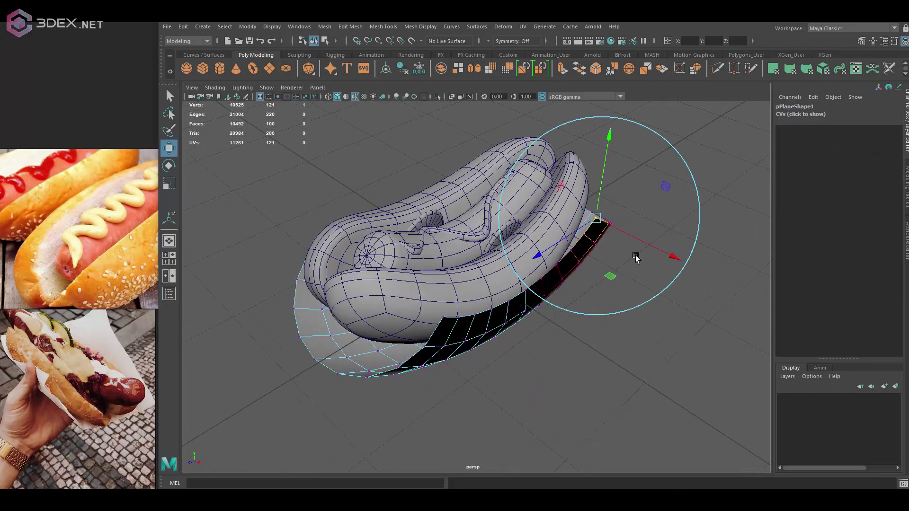
{"action": "left_click_drag", "start_coordinate": [601, 289], "coordinate": [521, 256], "text": "alt"}
{"action": "left_click_drag", "start_coordinate": [421, 213], "coordinate": [483, 225]}
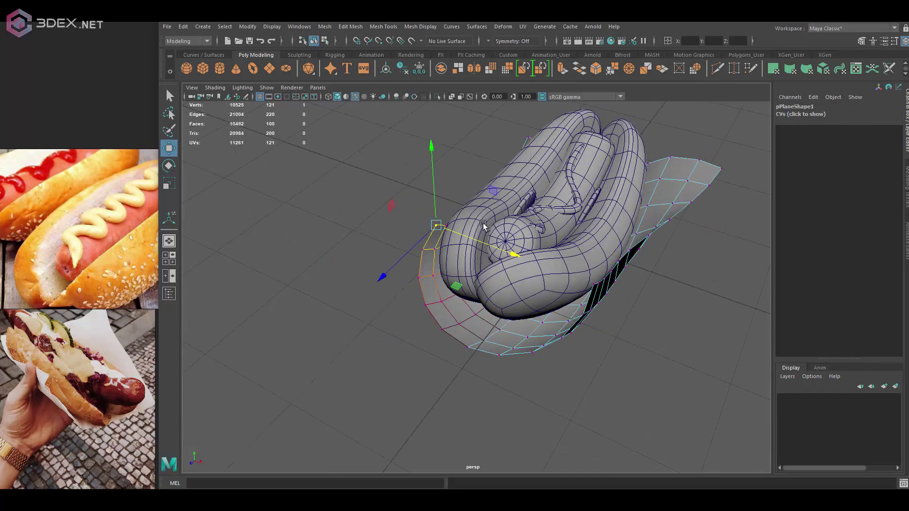
{"action": "mouse_move", "coordinate": [432, 186]}
{"action": "left_mouse_down", "text": "alt"}
{"action": "mouse_move", "coordinate": [507, 258]}
{"action": "mouse_move", "coordinate": [359, 280]}
{"action": "mouse_move", "coordinate": [553, 286]}
{"action": "mouse_move", "coordinate": [453, 276]}
{"action": "mouse_move", "coordinate": [482, 281]}
{"action": "left_mouse_up", "text": "alt"}
Select a row of wrapper points and rotate an edge of the wrapper
{"action": "left_click", "coordinate": [553, 286]}
{"action": "left_click_drag", "start_coordinate": [443, 304], "coordinate": [594, 253], "text": "alt"}
{"action": "left_click", "coordinate": [521, 279]}
{"action": "mouse_move", "coordinate": [669, 253]}
{"action": "left_mouse_down", "text": "alt"}
{"action": "mouse_move", "coordinate": [373, 238]}
{"action": "mouse_move", "coordinate": [403, 194]}
{"action": "mouse_move", "coordinate": [538, 237]}
{"action": "mouse_move", "coordinate": [549, 223]}
{"action": "left_mouse_up", "text": "alt"}
{"action": "left_click", "coordinate": [373, 238]}
{"action": "key", "text": "e"}
{"action": "right_click_drag", "start_coordinate": [550, 222], "coordinate": [552, 234]}
{"action": "mouse_move", "coordinate": [552, 234]}
{"action": "left_mouse_down", "text": "alt"}
{"action": "mouse_move", "coordinate": [543, 269]}
{"action": "mouse_move", "coordinate": [471, 186]}
{"action": "mouse_move", "coordinate": [542, 246]}
{"action": "mouse_move", "coordinate": [490, 218]}
{"action": "left_mouse_up", "text": "alt"}
Select the mesh and run Mesh > Separate on pCube3
{"action": "left_click", "coordinate": [544, 269]}
{"action": "key", "text": "space"}
{"action": "left_click", "coordinate": [489, 219]}
{"action": "key", "text": "space"}
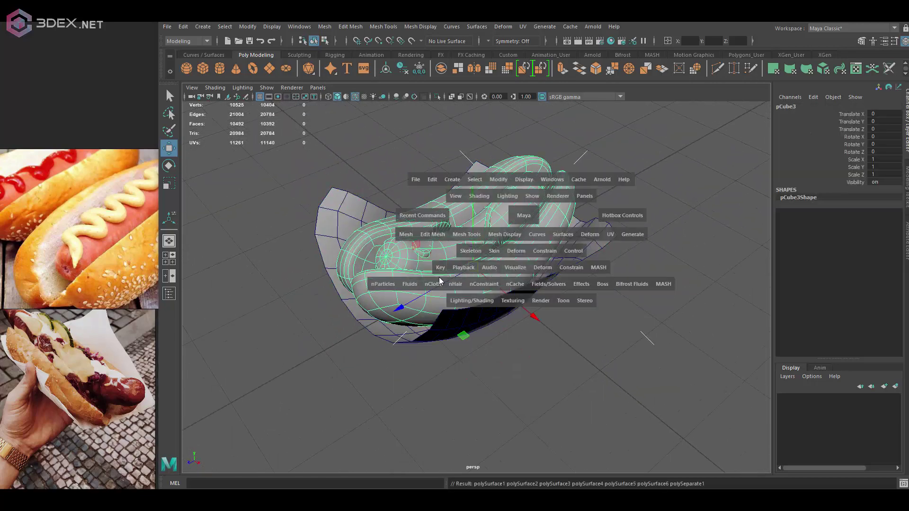
Expand the hot dog group in the Outliner and select the first separated part
{"action": "left_click", "coordinate": [169, 294]}
{"action": "left_click", "coordinate": [194, 155]}
{"action": "left_click", "coordinate": [229, 164]}
{"action": "key", "text": "space"}
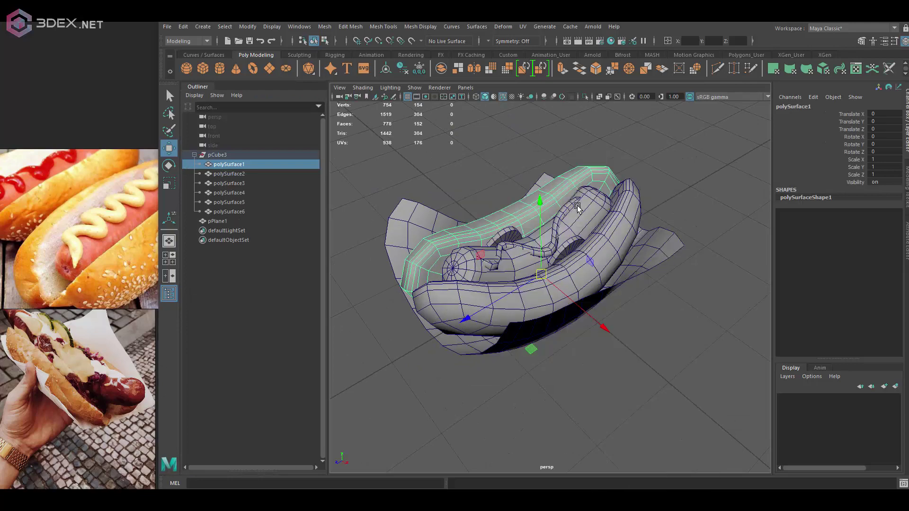
Inspect the mustard tube's vertices, then frame the whole hot dog again
{"action": "left_click_drag", "start_coordinate": [578, 207], "coordinate": [559, 222], "text": "alt"}
{"action": "left_click", "coordinate": [509, 251]}
{"action": "key", "text": "f"}
{"action": "mouse_move", "coordinate": [514, 254]}
{"action": "left_mouse_down", "text": "alt"}
{"action": "mouse_move", "coordinate": [513, 246]}
{"action": "mouse_move", "coordinate": [570, 249]}
{"action": "left_mouse_up", "text": "alt"}
{"action": "key", "text": "F9"}
{"action": "right_click_drag", "start_coordinate": [533, 221], "coordinate": [294, 252], "text": "alt"}
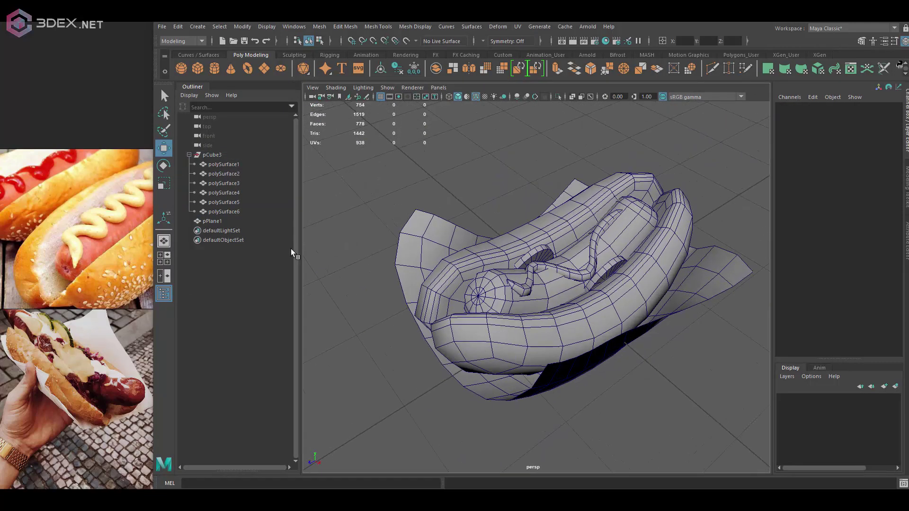
{"action": "key", "text": "F8"}
{"action": "left_click_drag", "start_coordinate": [332, 165], "coordinate": [710, 403]}
Select all separated parts and name them 'hotdog' with the '_low' suffix
{"action": "left_click_drag", "start_coordinate": [153, 89], "coordinate": [66, 88]}
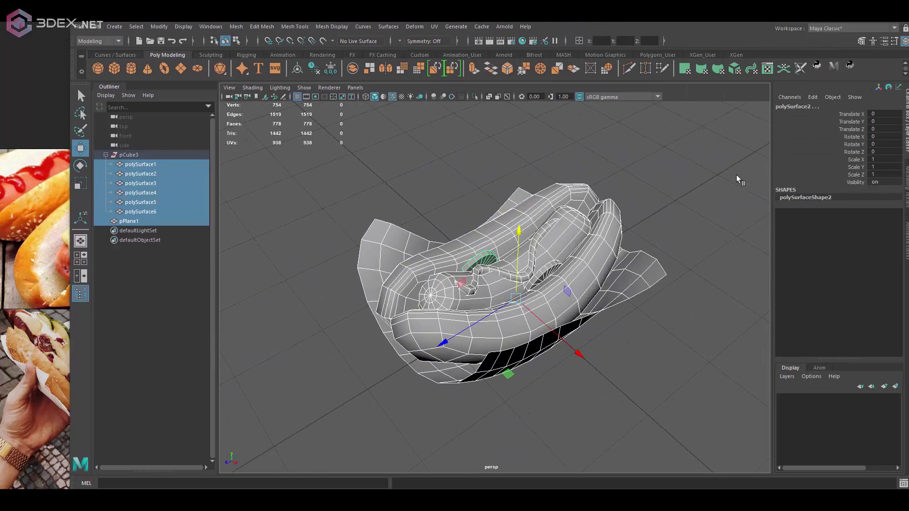
{"action": "left_click", "coordinate": [129, 155]}
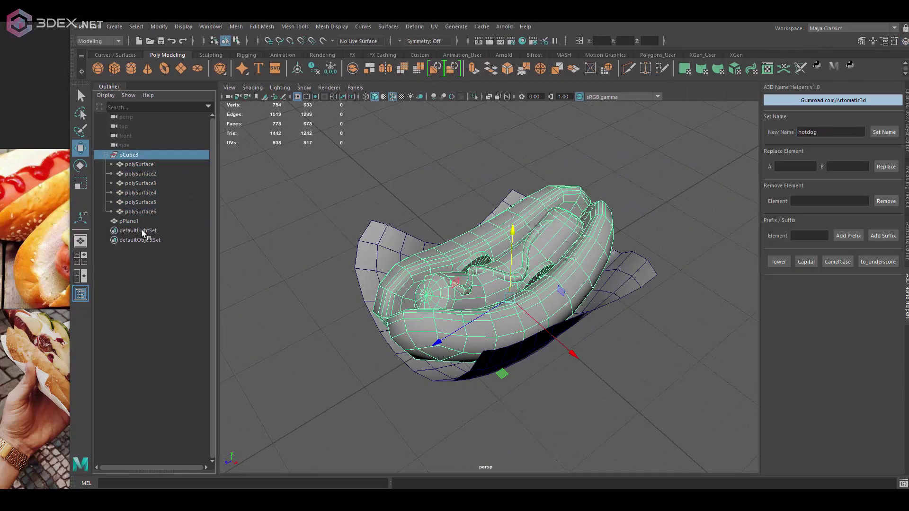
{"action": "type", "text": "low"}
{"action": "left_click", "coordinate": [883, 236]}
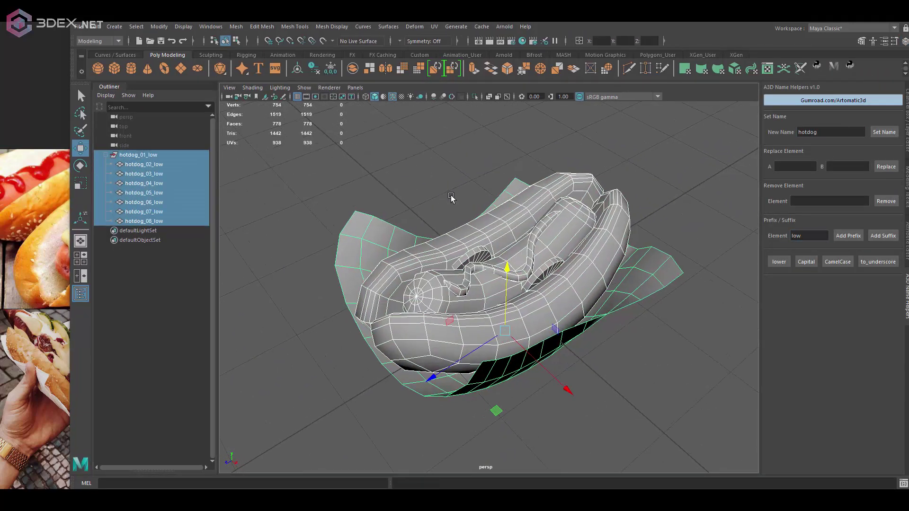
{"action": "left_click_drag", "start_coordinate": [453, 196], "coordinate": [600, 207], "text": "alt"}
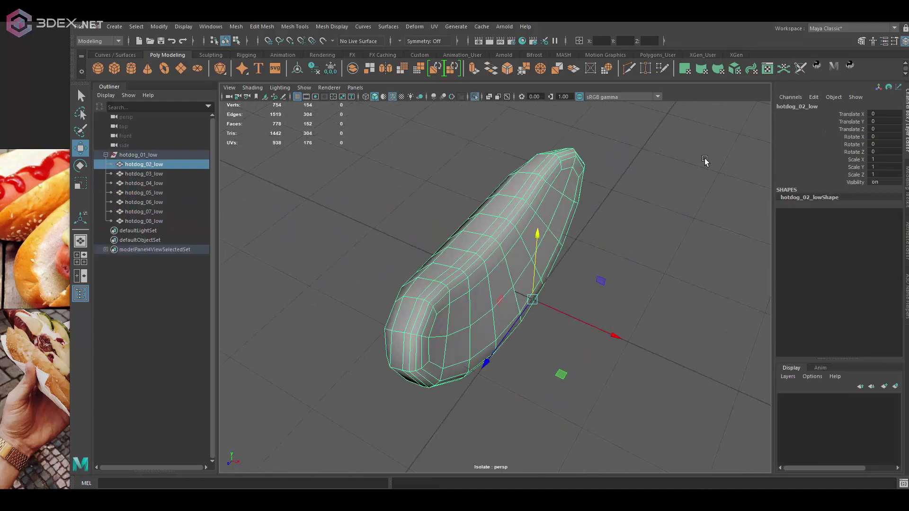
Unfold the bun piece's UVs, check the checker pattern, and lay out its shells
{"action": "key", "text": "F10"}
{"action": "left_click", "coordinate": [360, 219]}
{"action": "mouse_move", "coordinate": [360, 219]}
{"action": "left_mouse_down", "text": "alt"}
{"action": "mouse_move", "coordinate": [356, 250]}
{"action": "mouse_move", "coordinate": [278, 235]}
{"action": "left_mouse_up", "text": "alt"}
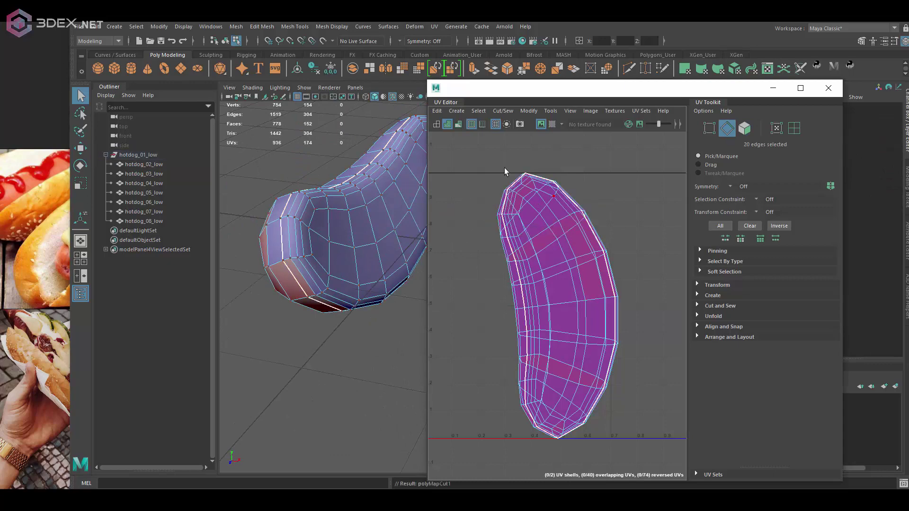
{"action": "left_click", "coordinate": [729, 397]}
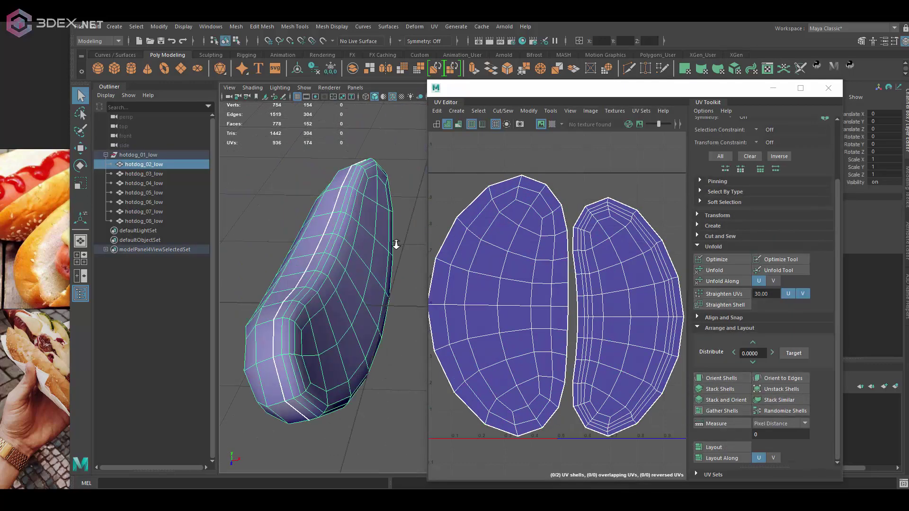
{"action": "left_click", "coordinate": [552, 124]}
{"action": "left_click_drag", "start_coordinate": [372, 331], "coordinate": [379, 257], "text": "alt"}
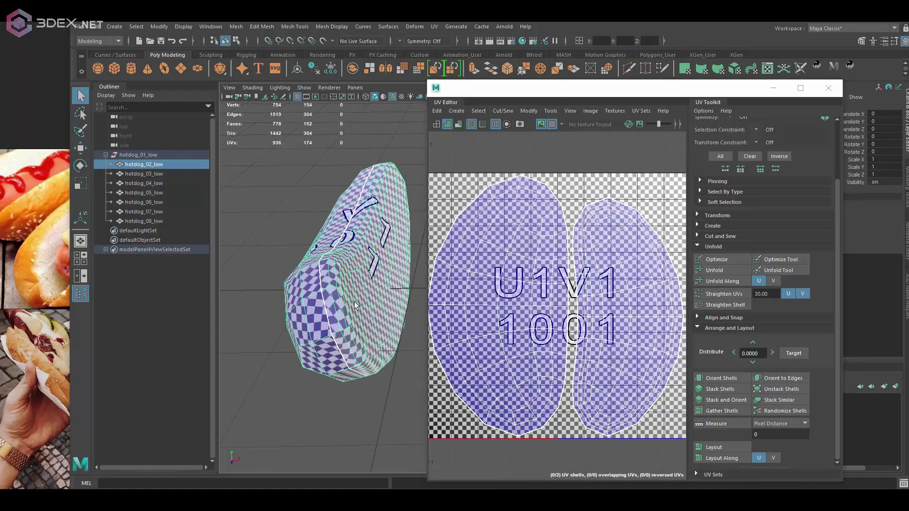
{"action": "left_click", "coordinate": [492, 268]}
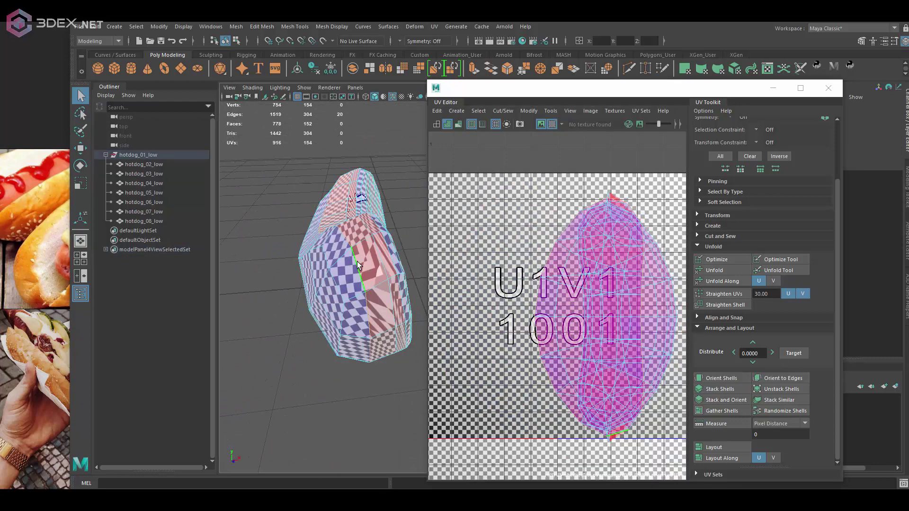
{"action": "left_click", "coordinate": [726, 448]}
Isolate the sausage mesh to inspect it, then restore the full view
{"action": "left_click_drag", "start_coordinate": [338, 300], "coordinate": [361, 254], "text": "alt"}
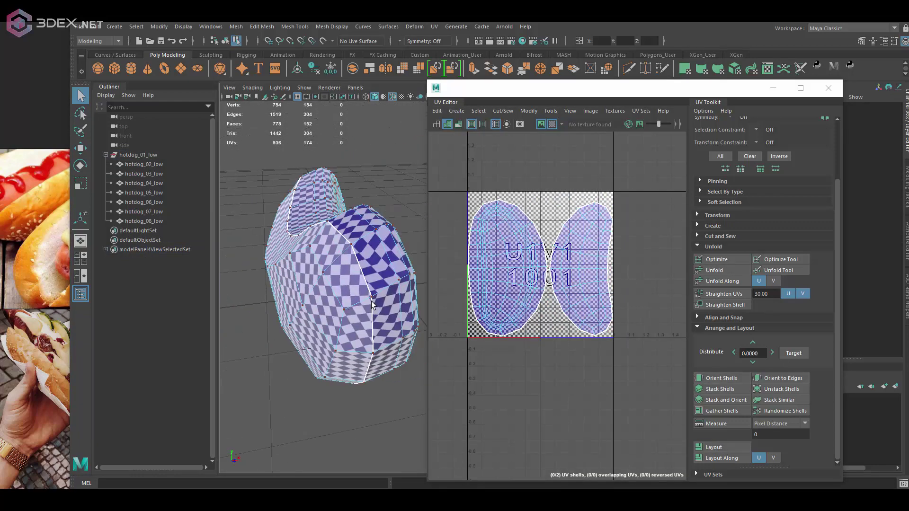
{"action": "left_click", "coordinate": [331, 265]}
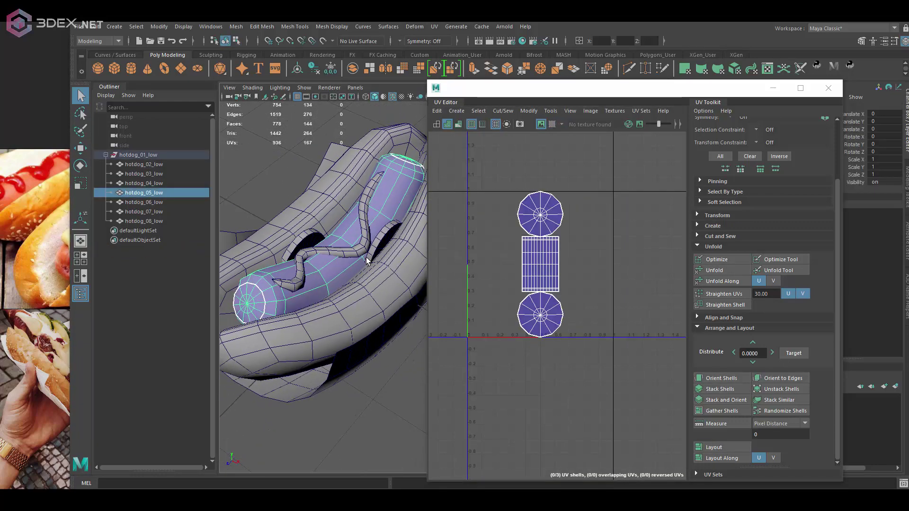
{"action": "key", "text": "ctrl+1"}
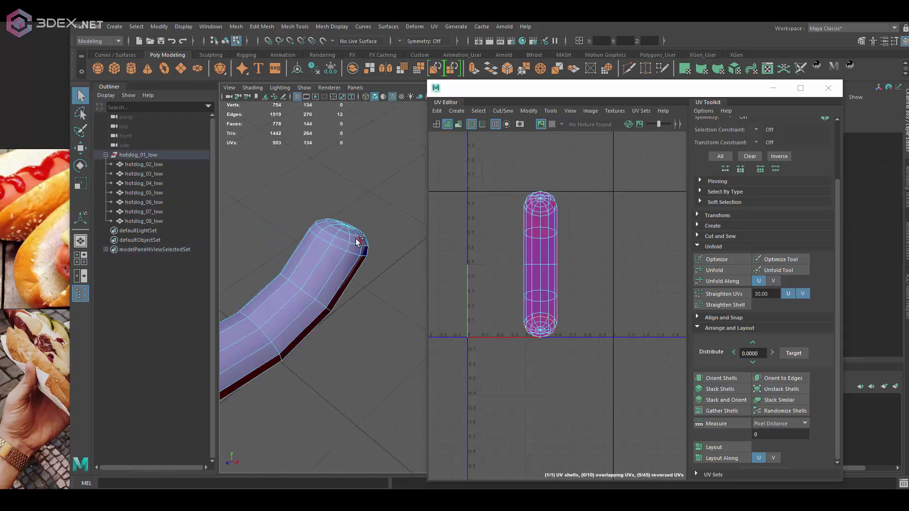
{"action": "left_click_drag", "start_coordinate": [359, 241], "coordinate": [334, 289], "text": "alt"}
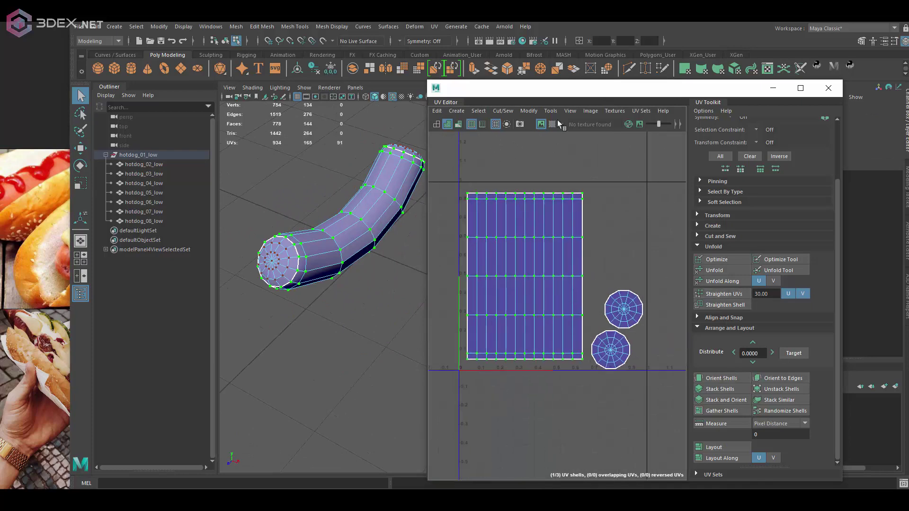
{"action": "key", "text": "ctrl+1"}
Unfold the mustard strip's UVs and sew its split edge, previewing the checker
{"action": "left_click", "coordinate": [391, 208]}
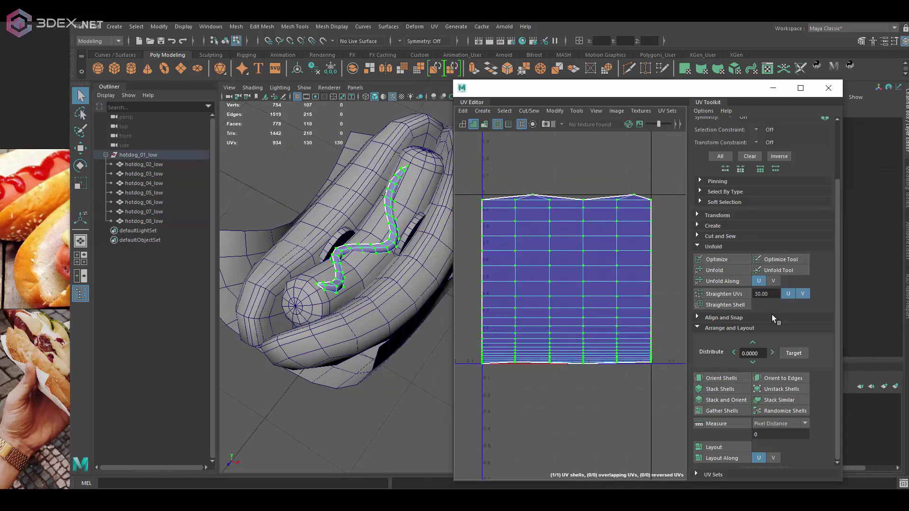
{"action": "left_click", "coordinate": [733, 382]}
{"action": "key", "text": "ctrl+1"}
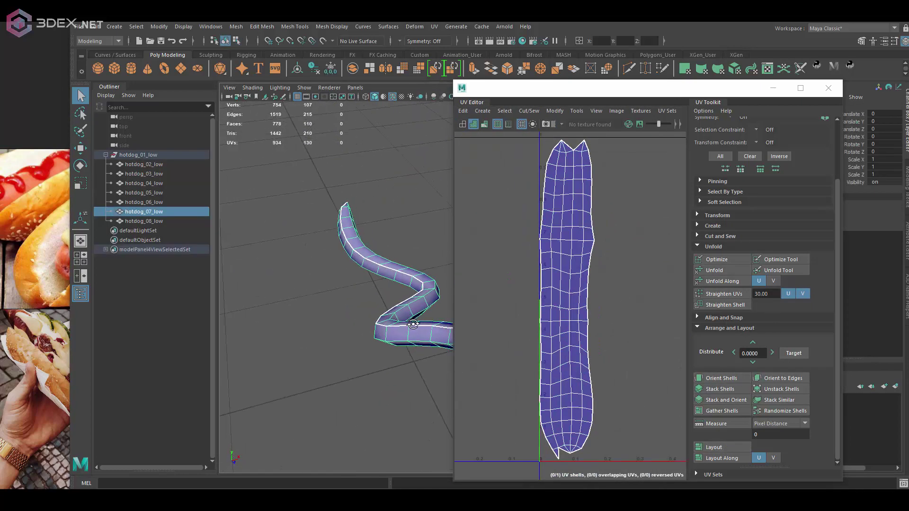
{"action": "left_click", "coordinate": [553, 220]}
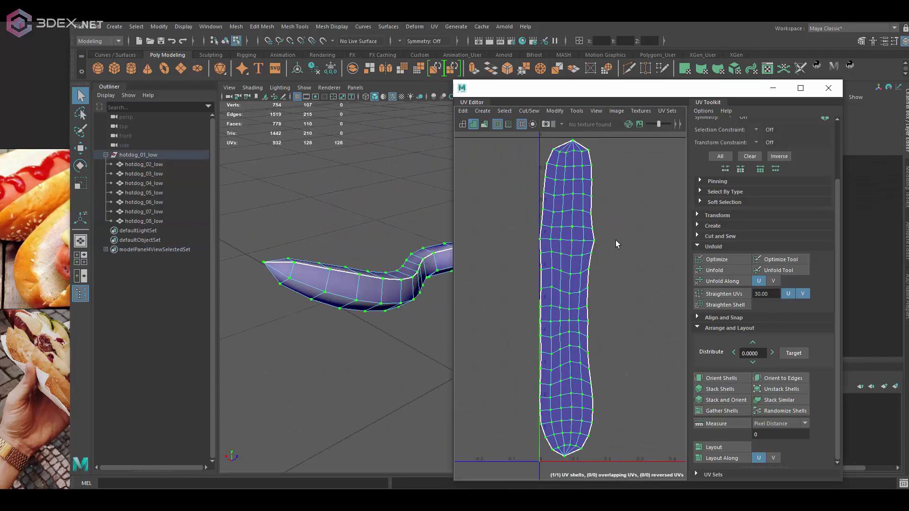
{"action": "left_click", "coordinate": [554, 127]}
{"action": "key", "text": "ctrl+1"}
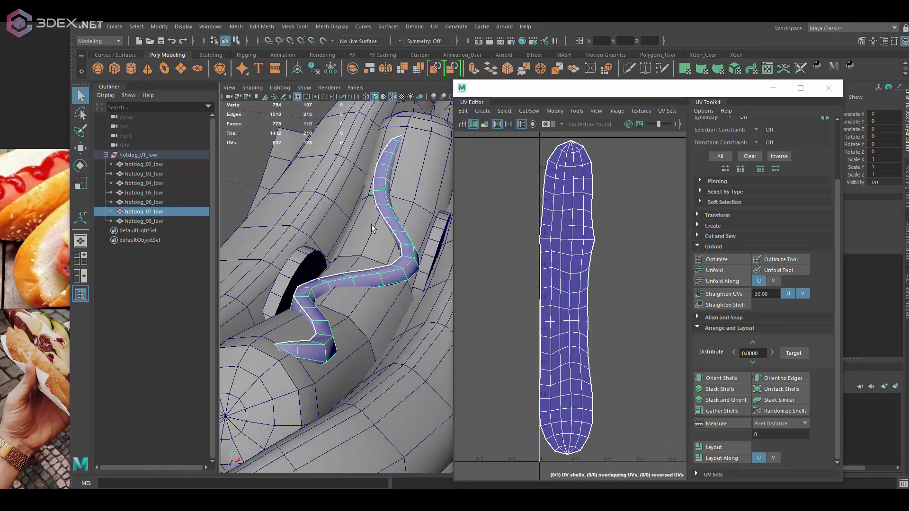
{"action": "key", "text": "ctrl+1"}
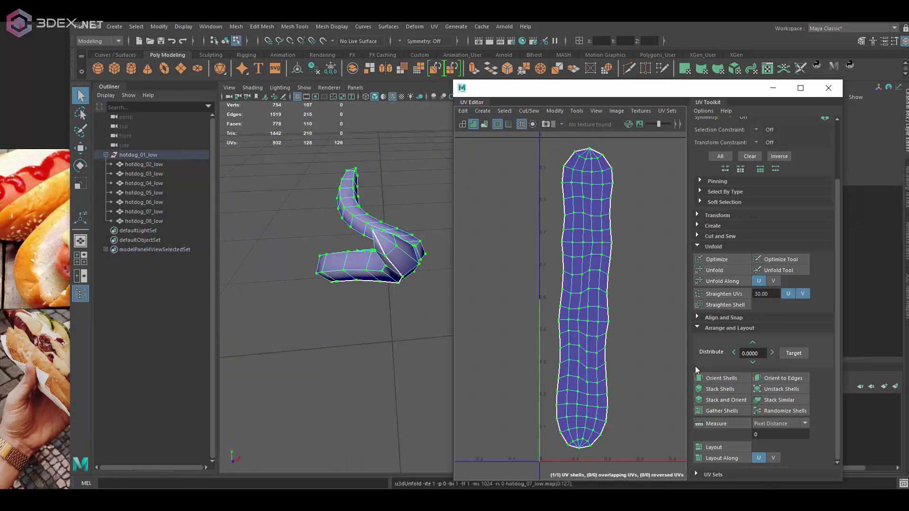
{"action": "key", "text": "ctrl+1"}
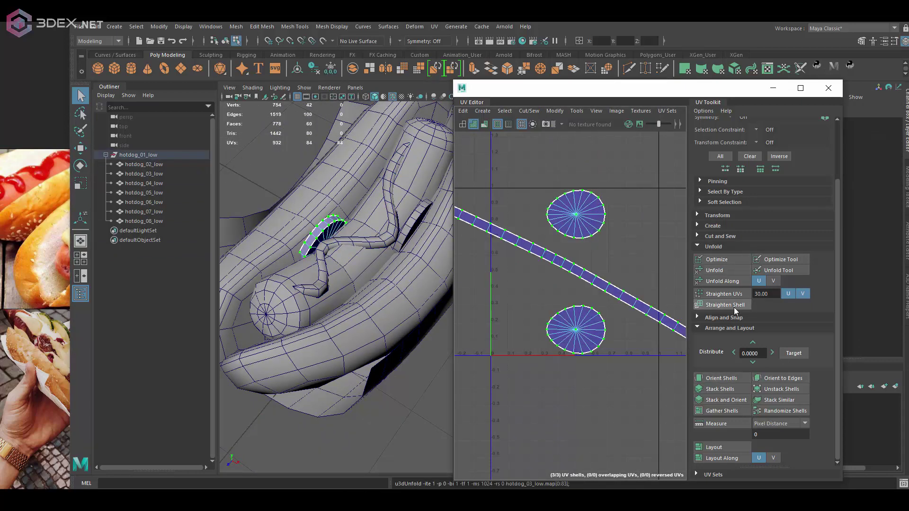
Isolate an end cap to inspect it, then unfold the wrapper's UVs
{"action": "key", "text": "ctrl+1"}
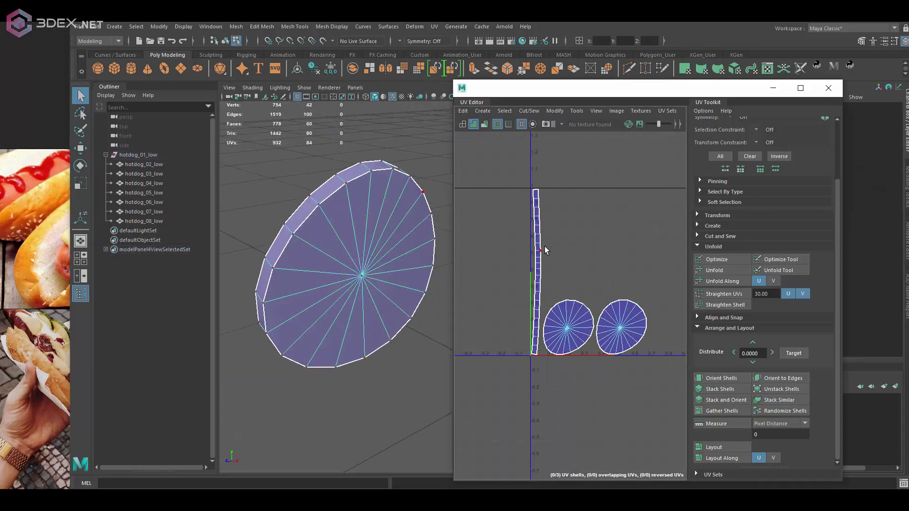
{"action": "key", "text": "ctrl+1"}
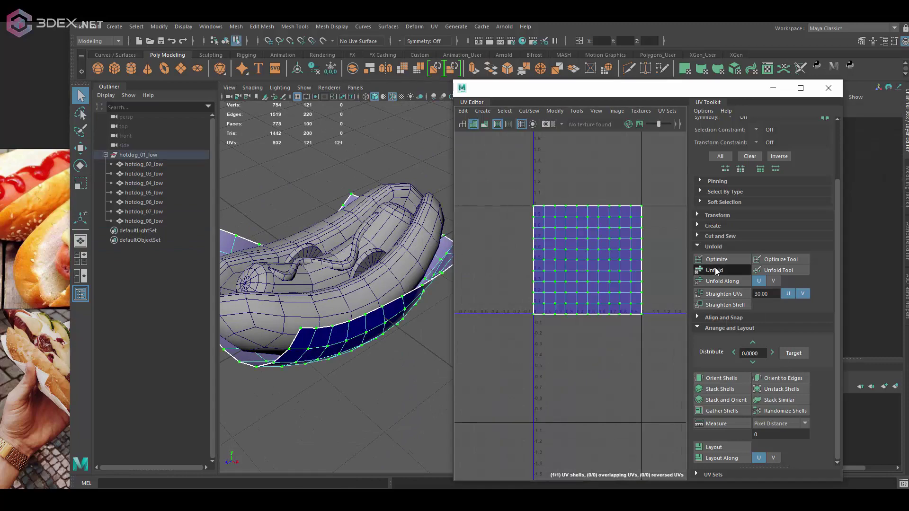
{"action": "left_click", "coordinate": [716, 271]}
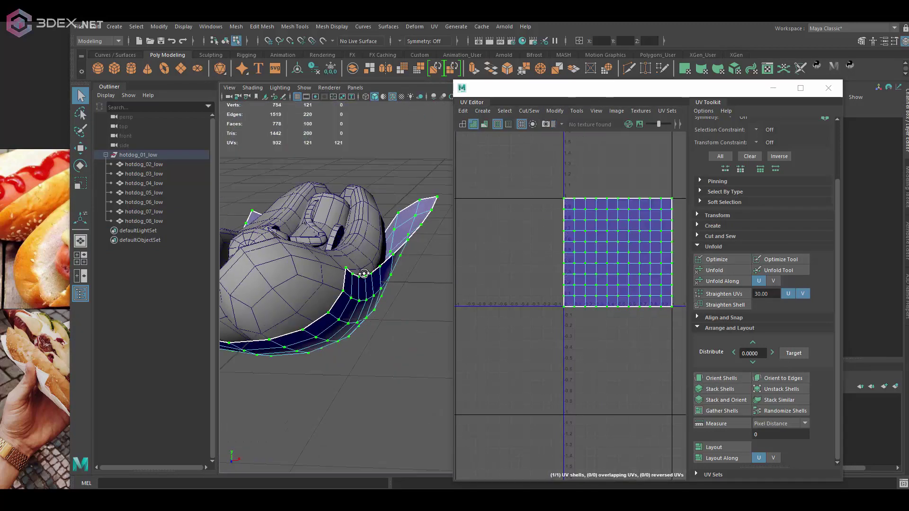
Select all hotdog parts and lay out their UV shells in 0–1 space
{"action": "left_click_drag", "start_coordinate": [364, 274], "coordinate": [332, 246], "text": "alt"}
{"action": "left_click", "coordinate": [144, 221], "text": "shift"}
{"action": "left_click", "coordinate": [714, 447]}
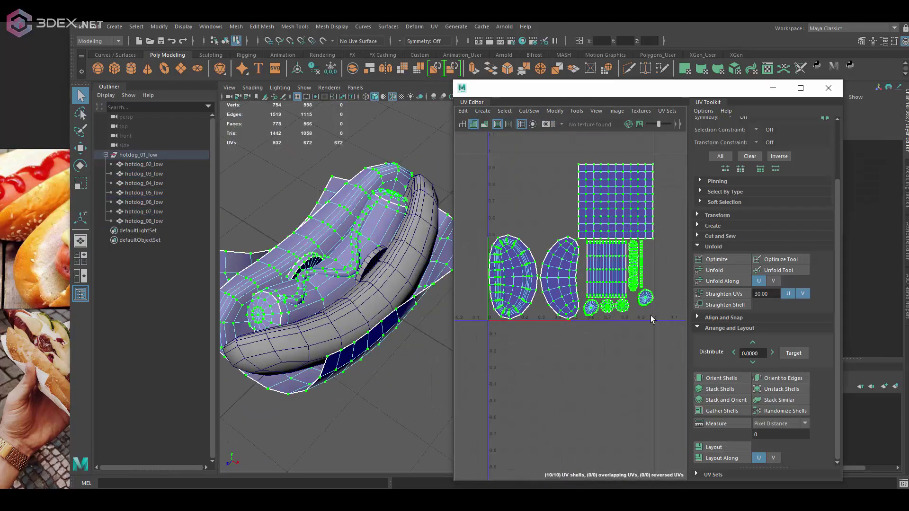
Select the bun half and wrapper and center their UV shells in a wider UV editor
{"action": "left_click", "coordinate": [358, 246]}
{"action": "left_click", "coordinate": [318, 206], "text": "shift"}
{"action": "left_click_drag", "start_coordinate": [318, 207], "coordinate": [384, 277], "text": "alt"}
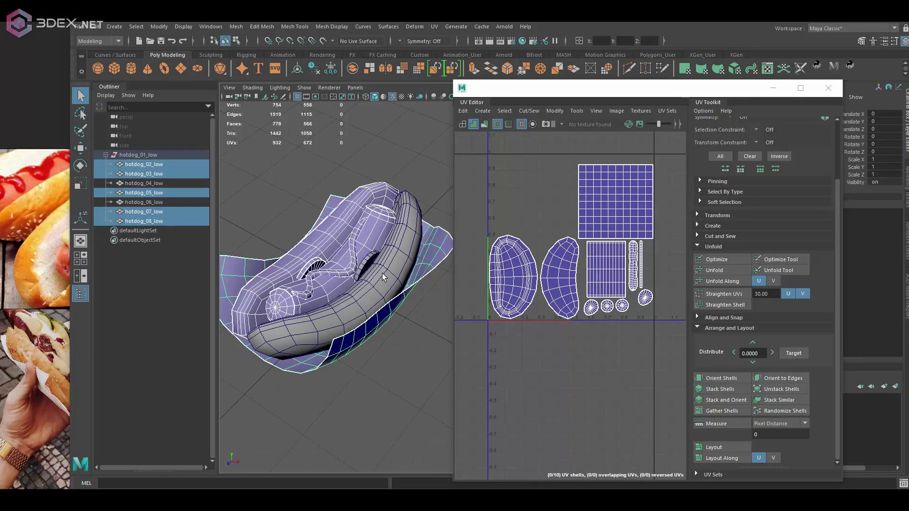
{"action": "left_click_drag", "start_coordinate": [454, 237], "coordinate": [374, 236]}
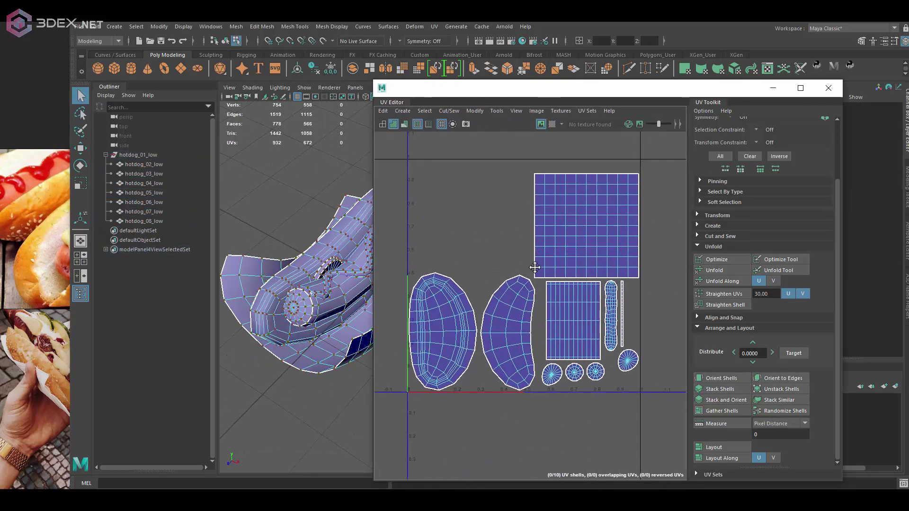
{"action": "scroll", "coordinate": [543, 251], "scroll_direction": "up", "scroll_amount": 2}
{"action": "middle_click_drag", "start_coordinate": [543, 252], "coordinate": [556, 270], "text": "alt"}
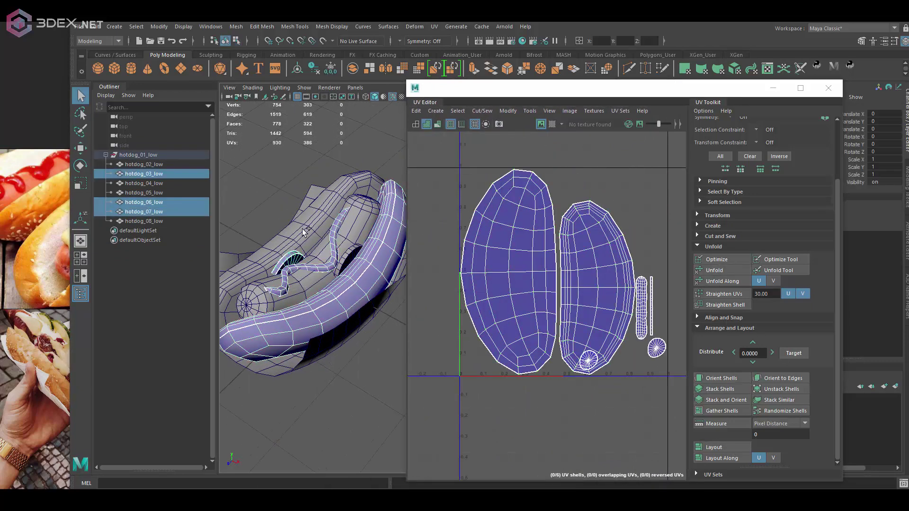
Frame all UV shells, then select and frame the small radial cap piece alone
{"action": "key", "text": "f"}
{"action": "scroll", "coordinate": [361, 287], "scroll_direction": "up", "scroll_amount": 2}
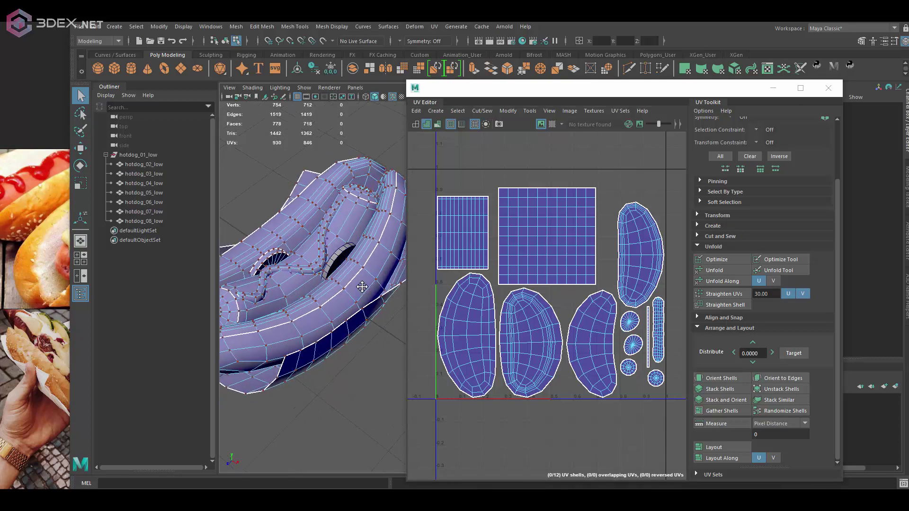
{"action": "scroll", "coordinate": [366, 292], "scroll_direction": "up", "scroll_amount": 2}
{"action": "left_click", "coordinate": [246, 257]}
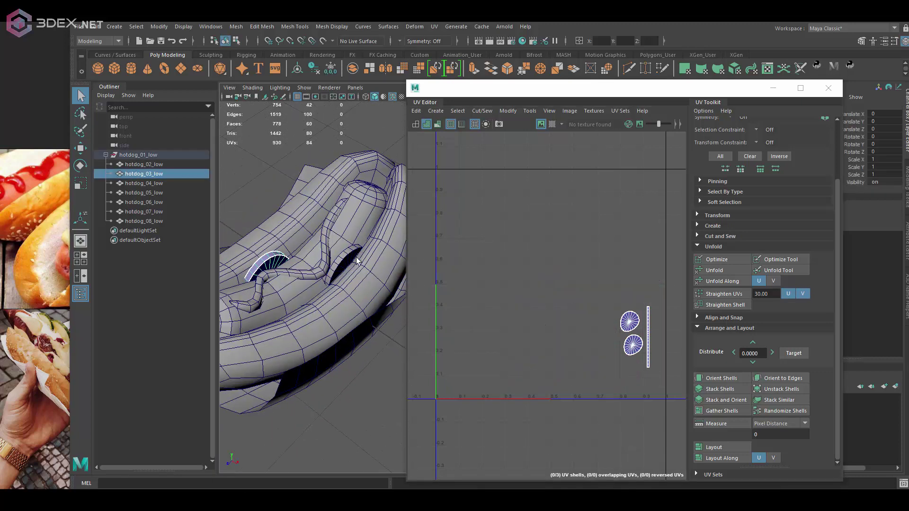
{"action": "key", "text": "f"}
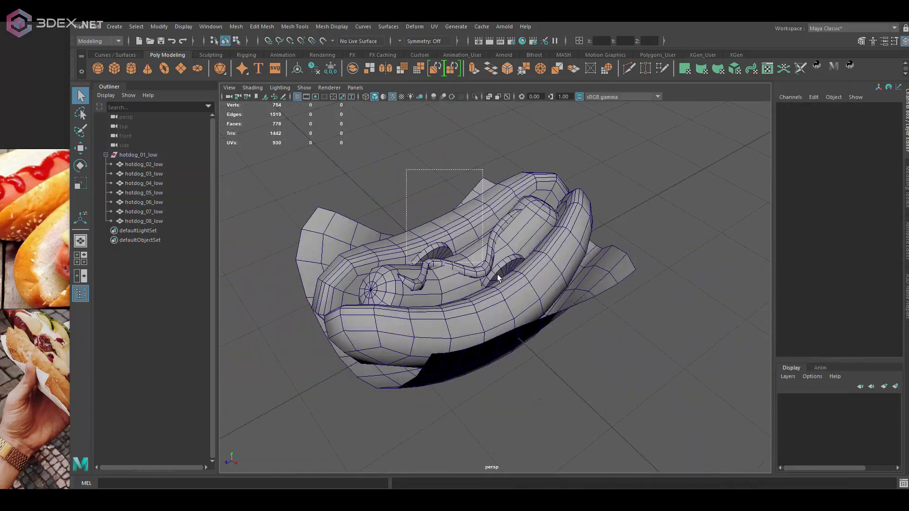
Select the sausage and bun and apply an edge softening option
{"action": "left_click", "coordinate": [535, 232]}
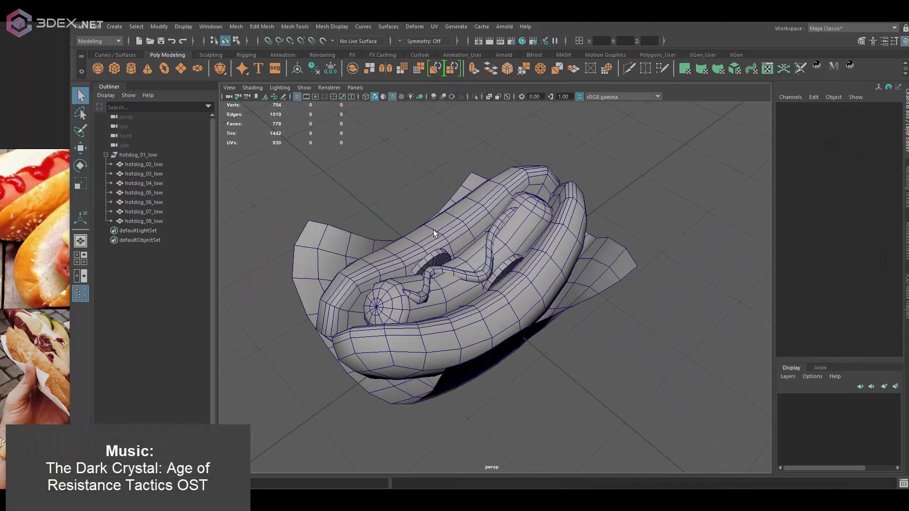
{"action": "left_click", "coordinate": [543, 270]}
{"action": "right_click", "coordinate": [542, 269]}
{"action": "left_click_drag", "start_coordinate": [506, 284], "coordinate": [330, 161], "text": "alt"}
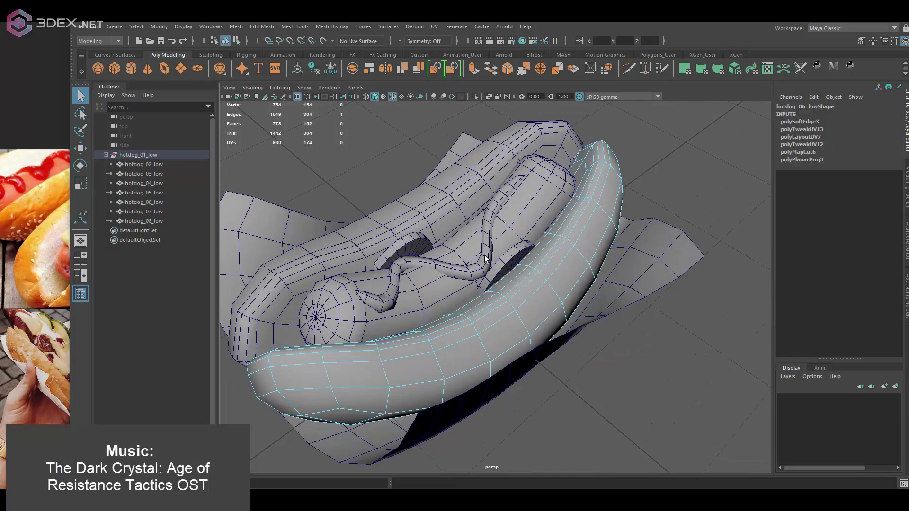
{"action": "left_click_drag", "start_coordinate": [432, 262], "coordinate": [609, 258], "text": "alt"}
{"action": "right_click", "coordinate": [608, 258]}
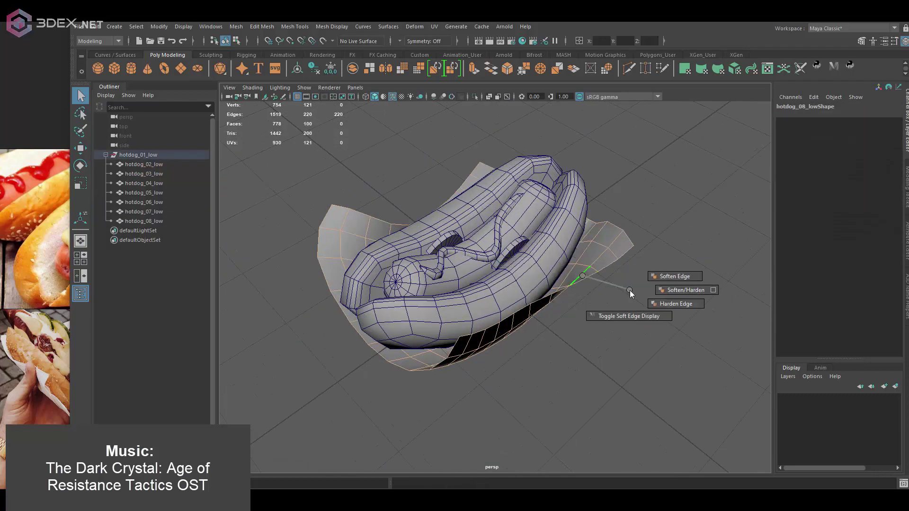
{"action": "left_click_drag", "start_coordinate": [611, 289], "coordinate": [521, 265], "text": "alt"}
Export the selected hotdog_01_low group, replacing the existing exported file
{"action": "double_click", "coordinate": [161, 156]}
{"action": "key", "text": "Return"}
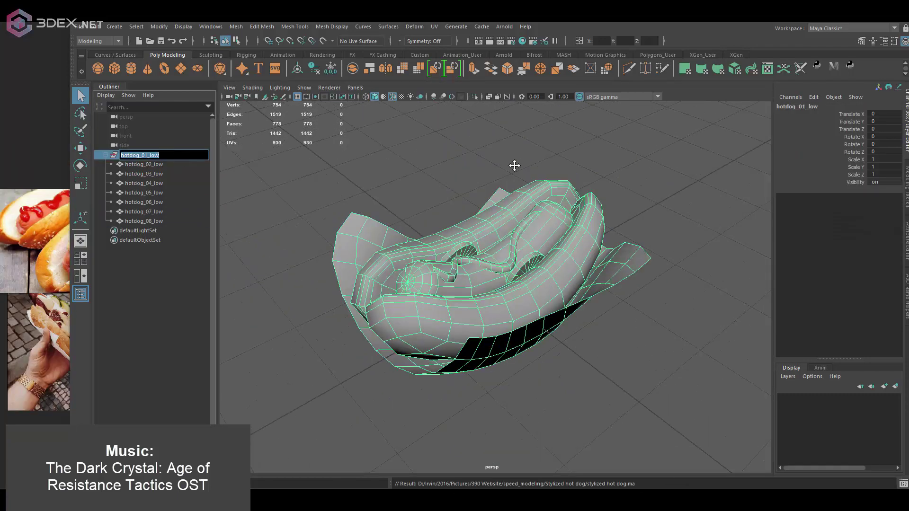
{"action": "left_click", "coordinate": [408, 153]}
{"action": "left_click", "coordinate": [426, 259]}
{"action": "key", "text": "Return"}
{"action": "left_click", "coordinate": [500, 280]}
Duplicate the hotdog group, hide the low-poly original, and isolate one high-poly part
{"action": "key", "text": "ctrl+d"}
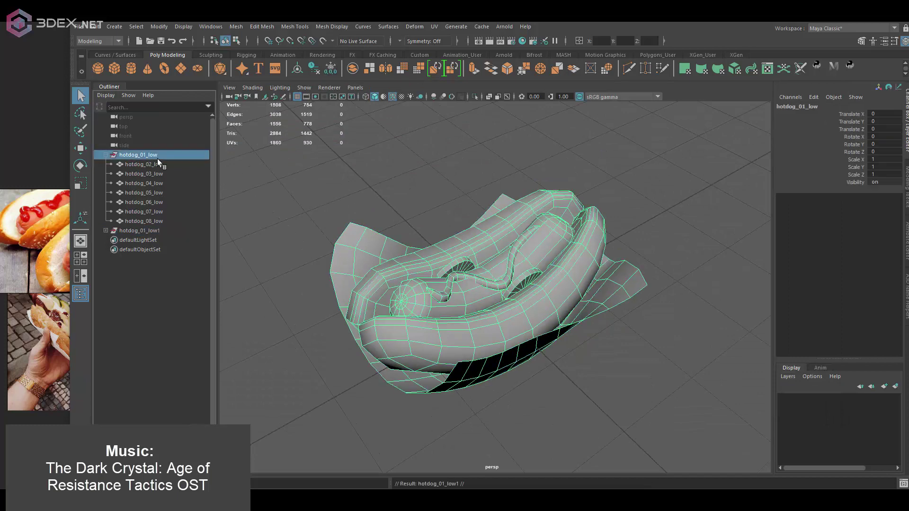
{"action": "key", "text": "ctrl+h"}
{"action": "type", "text": "high"}
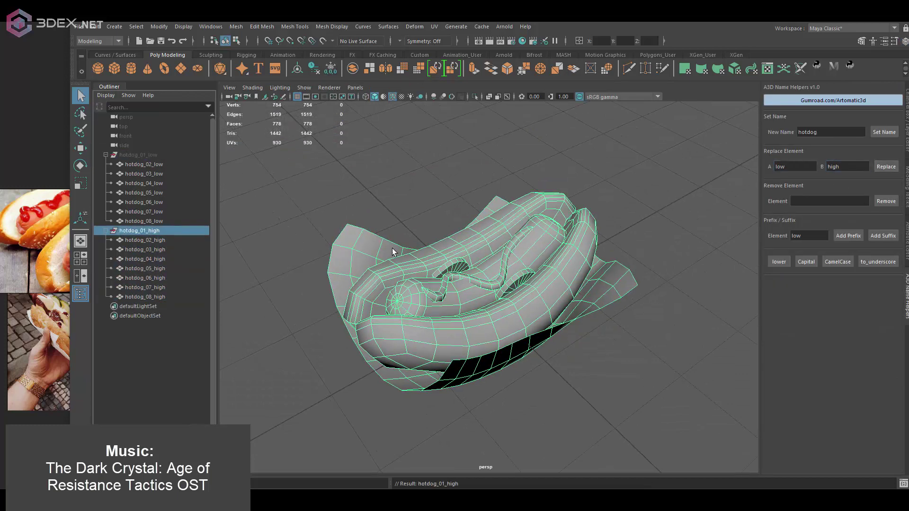
{"action": "left_click", "coordinate": [392, 251]}
{"action": "key", "text": "f"}
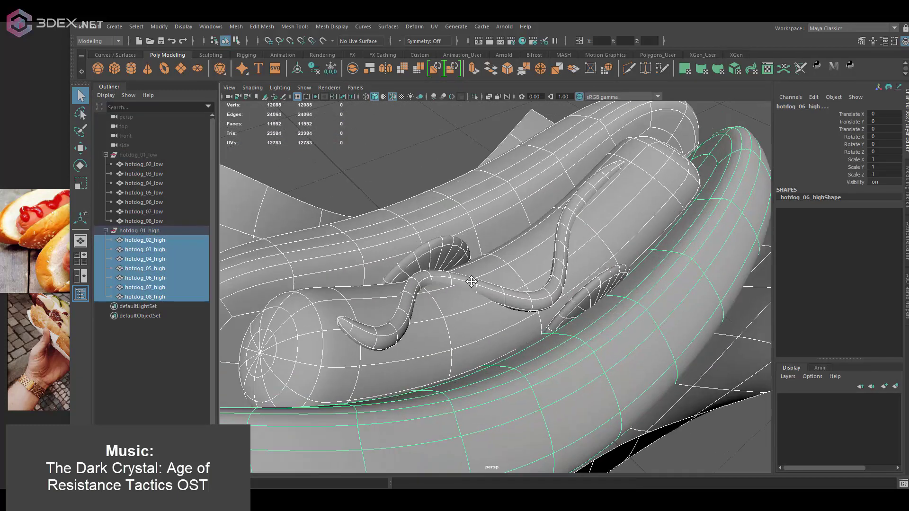
{"action": "key", "text": "ctrl+1"}
{"action": "mouse_move", "coordinate": [463, 264]}
{"action": "left_mouse_down", "text": "alt"}
{"action": "mouse_move", "coordinate": [410, 213]}
{"action": "mouse_move", "coordinate": [386, 220]}
{"action": "left_mouse_up", "text": "alt"}
Bevel the end cap's rim edges, then extrude and inset the cap faces
{"action": "right_click_drag", "start_coordinate": [386, 220], "coordinate": [450, 221], "text": "shift"}
{"action": "left_click", "coordinate": [723, 316]}
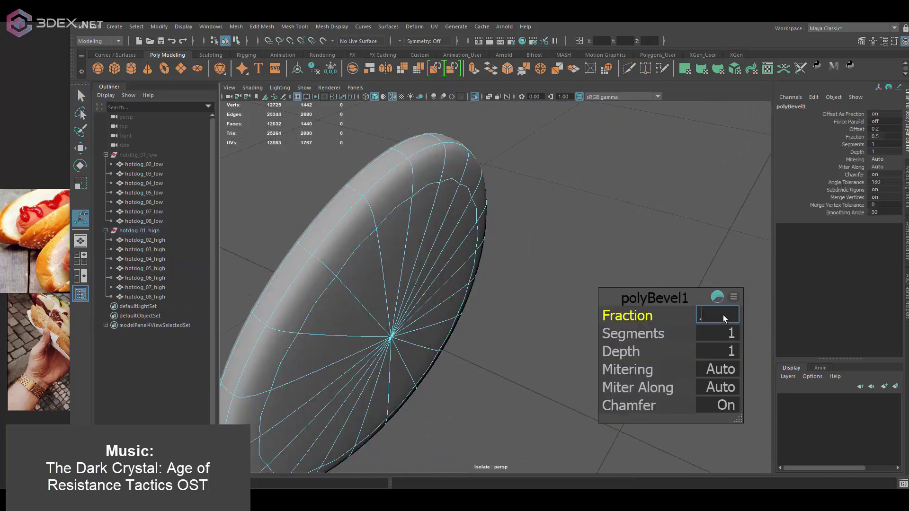
{"action": "key", "text": "Return"}
{"action": "mouse_move", "coordinate": [481, 223]}
{"action": "left_mouse_down"}
{"action": "mouse_move", "coordinate": [417, 199]}
{"action": "mouse_move", "coordinate": [500, 221]}
{"action": "left_mouse_up"}
{"action": "key", "text": "ctrl+e"}
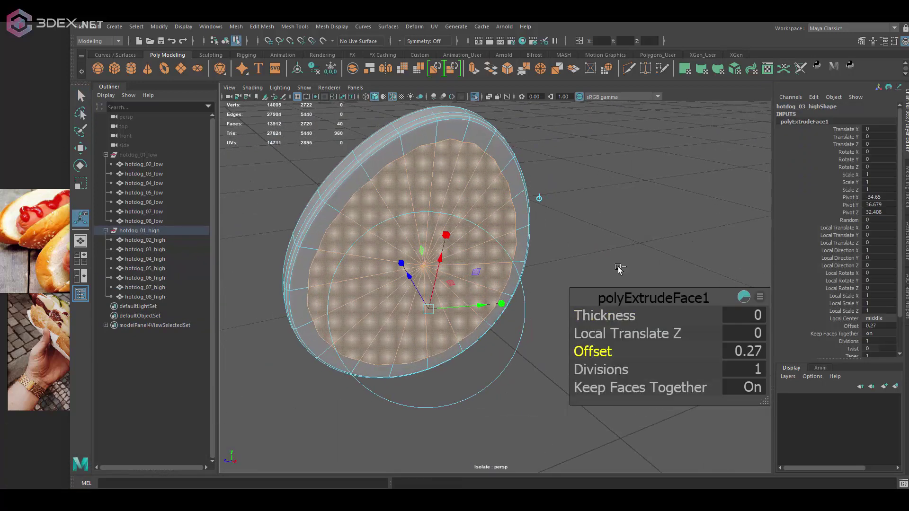
{"action": "key", "text": "1"}
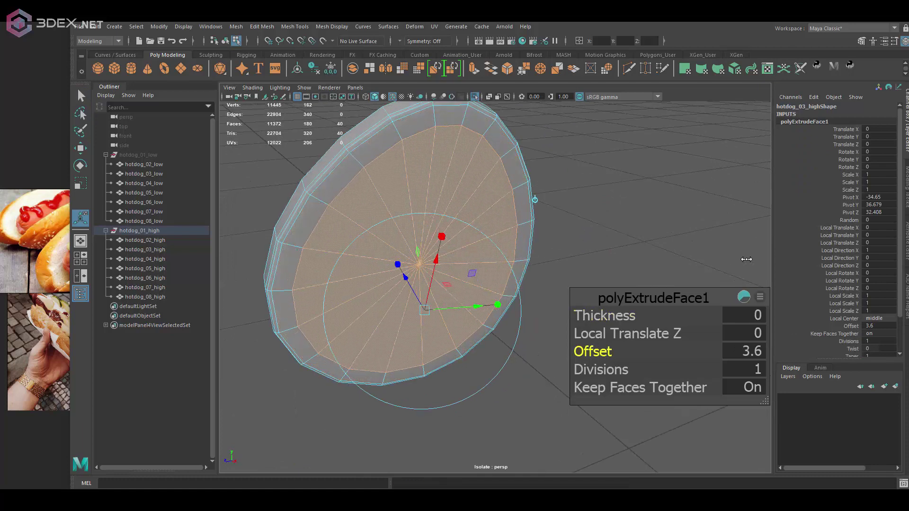
{"action": "left_click_drag", "start_coordinate": [747, 259], "coordinate": [612, 203], "text": "alt"}
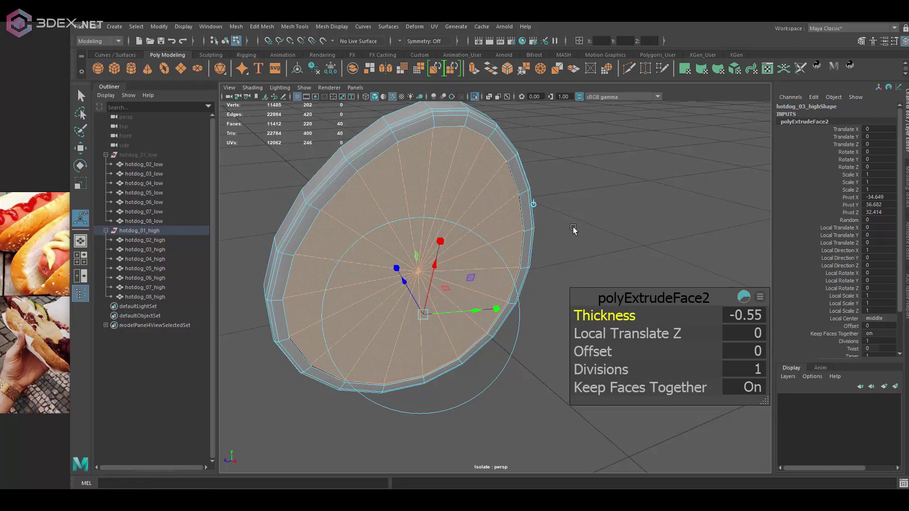
Extrude the cap faces again, then select the high-poly pieces hotdog_02_high–hotdog_08_high
{"action": "scroll", "coordinate": [573, 229], "scroll_direction": "up", "scroll_amount": 5}
{"action": "left_click_drag", "start_coordinate": [573, 229], "coordinate": [521, 156], "text": "alt"}
{"action": "left_click", "coordinate": [508, 217]}
{"action": "right_click", "coordinate": [508, 217], "text": "shift"}
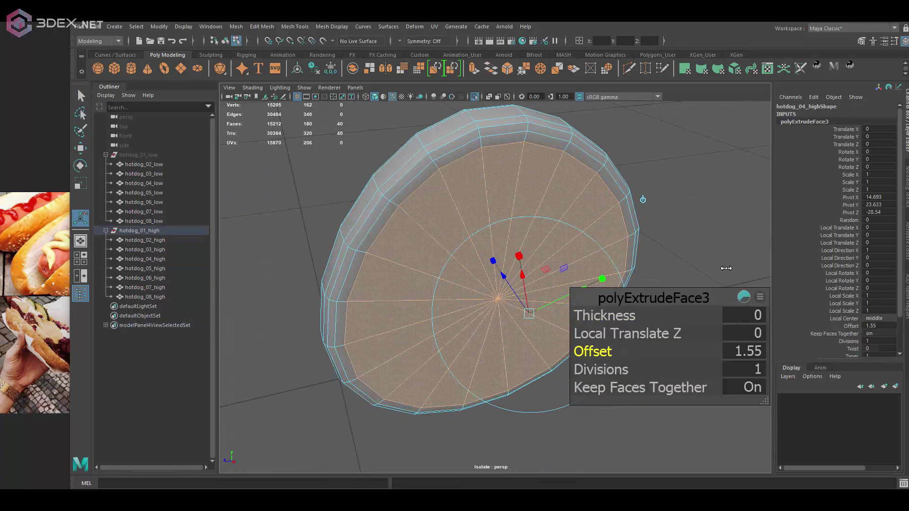
{"action": "key", "text": "ctrl+e"}
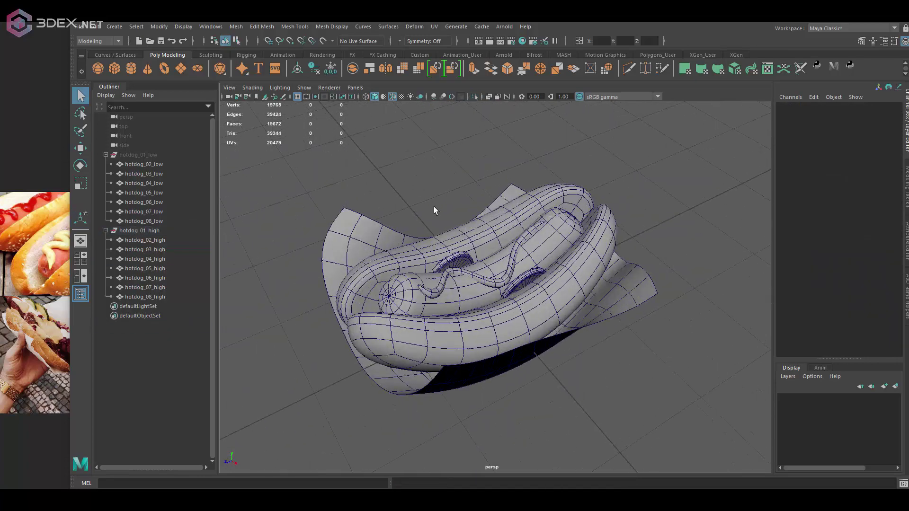
{"action": "left_click_drag", "start_coordinate": [151, 297], "coordinate": [160, 232]}
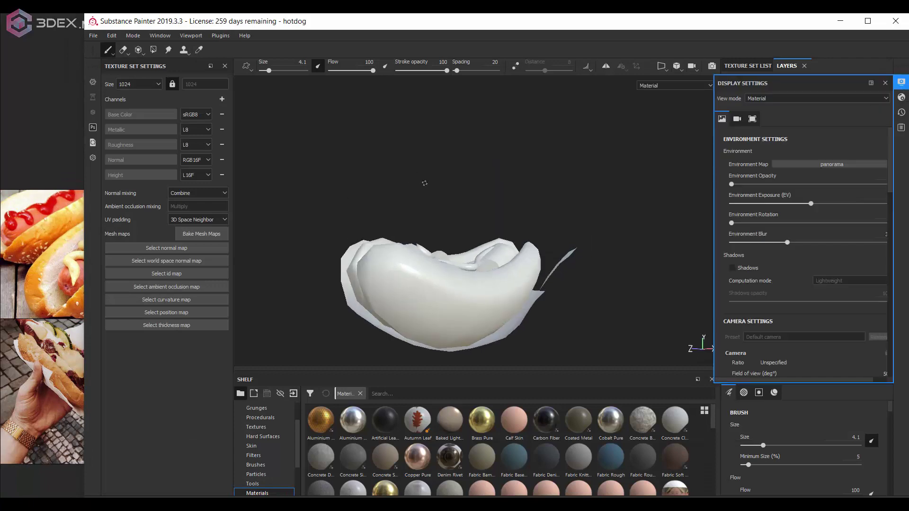
Bake normal, world space normal, AO, curvature, position and thickness maps for the hotdog
{"action": "left_click", "coordinate": [195, 234]}
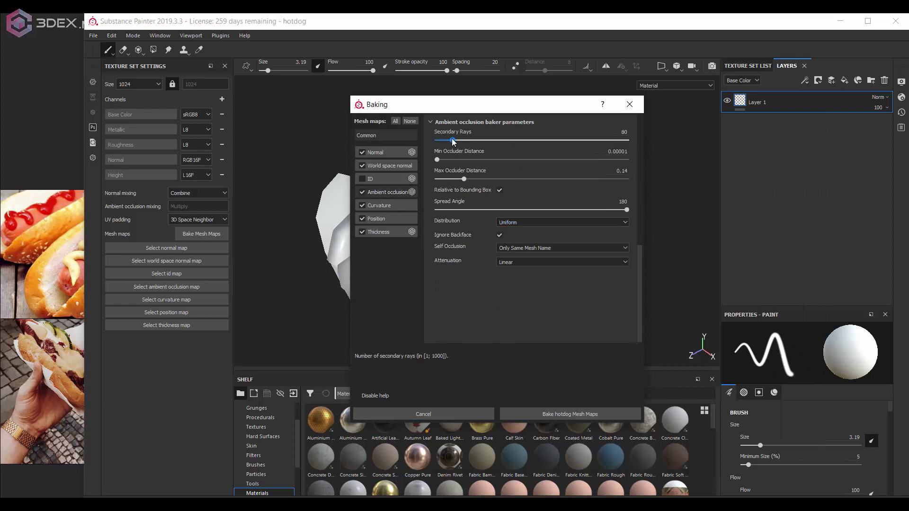
{"action": "left_click", "coordinate": [571, 414]}
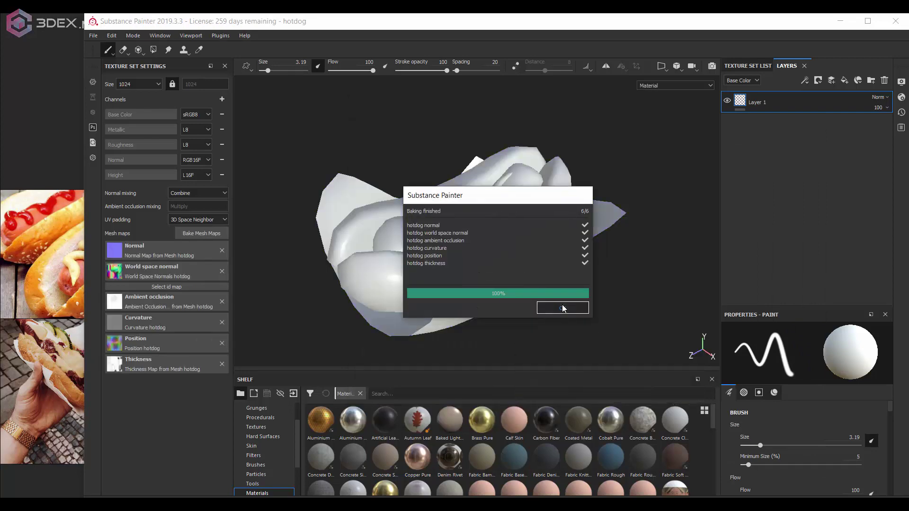
Apply the 3DEx_Stylized smart material to the hot dog mesh
{"action": "key", "text": "b"}
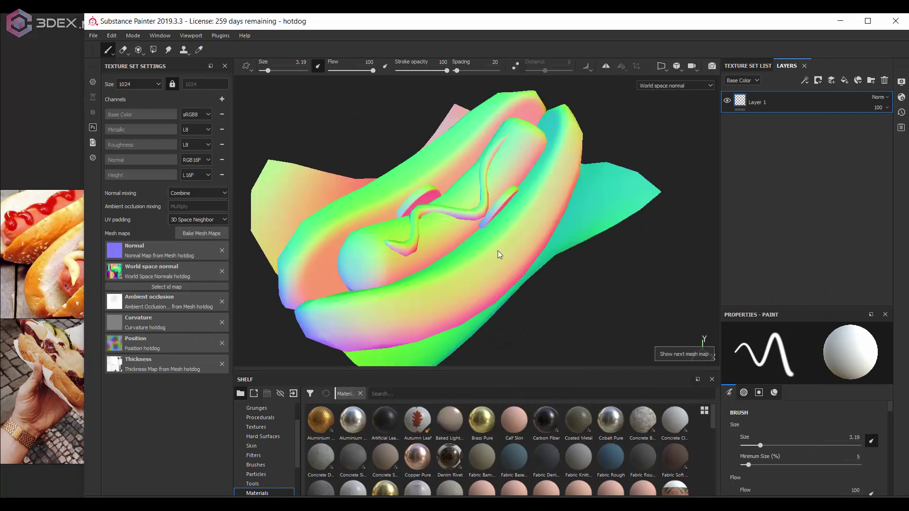
{"action": "key", "text": "m"}
{"action": "scroll", "coordinate": [265, 469], "scroll_direction": "down", "scroll_amount": 2}
{"action": "left_click", "coordinate": [265, 474]}
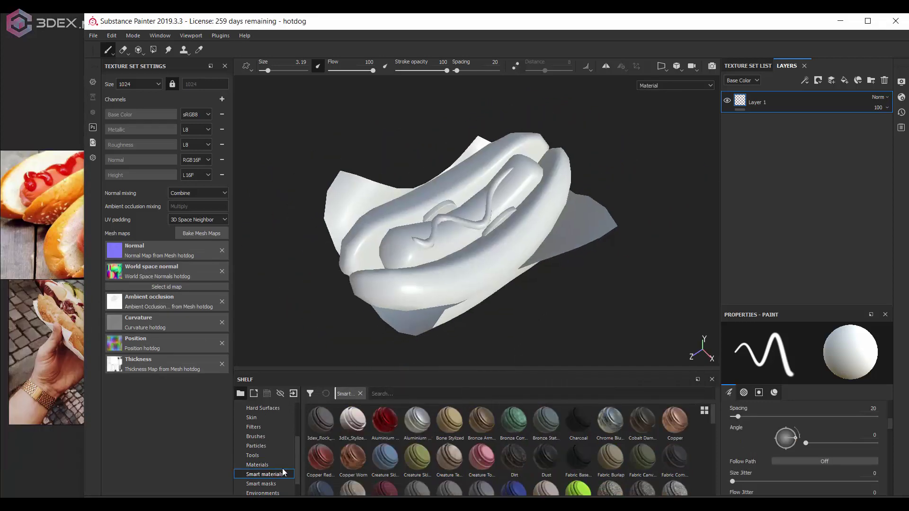
{"action": "left_click_drag", "start_coordinate": [352, 420], "coordinate": [487, 256]}
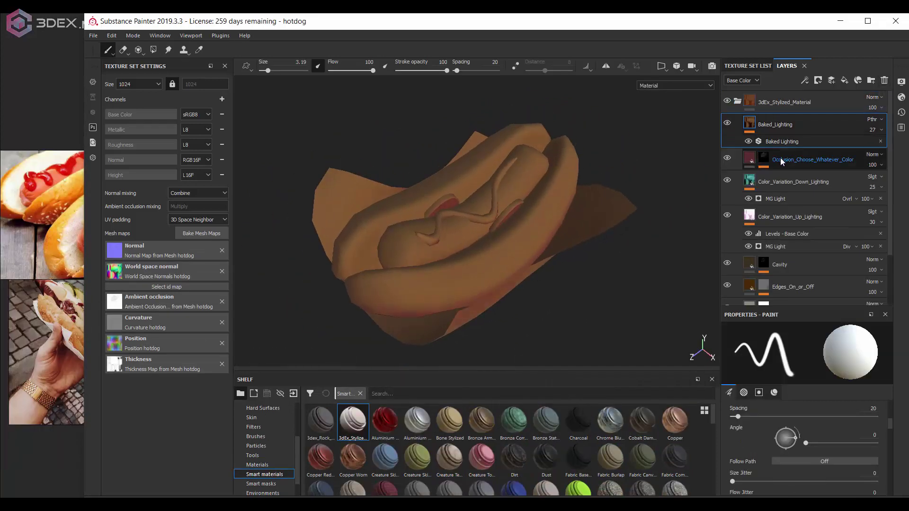
Lower Edges_On_or_Off opacity to 55 and Color_Variation_Up_Lighting opacity to 8
{"action": "left_click", "coordinate": [782, 162]}
{"action": "scroll", "coordinate": [781, 189], "scroll_direction": "down", "scroll_amount": 2}
{"action": "left_click", "coordinate": [727, 159]}
{"action": "left_click", "coordinate": [769, 232]}
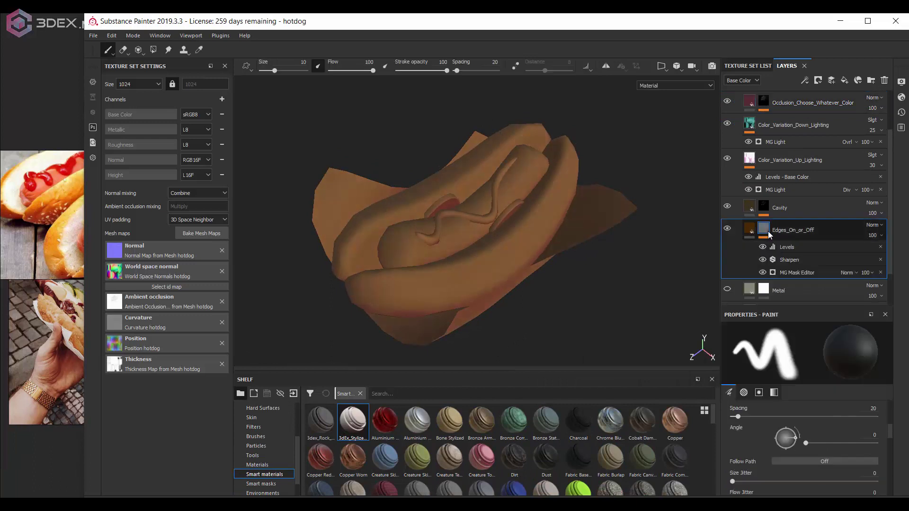
{"action": "left_click", "coordinate": [752, 232]}
{"action": "left_click_drag", "start_coordinate": [507, 217], "coordinate": [567, 223], "text": "alt"}
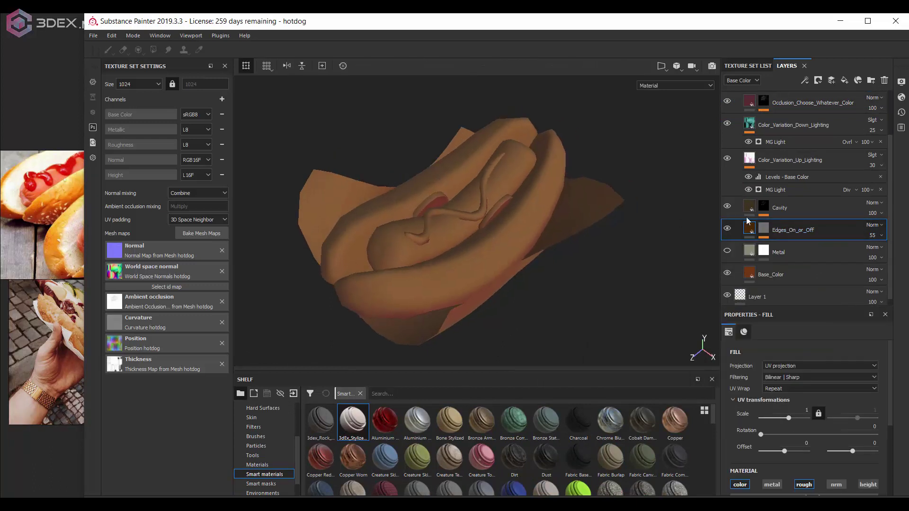
{"action": "left_click_drag", "start_coordinate": [873, 185], "coordinate": [864, 183]}
Check the base colour, then rename Base_Color to 'buns' and shift its colour toward orange
{"action": "key", "text": "c"}
{"action": "left_click_drag", "start_coordinate": [502, 180], "coordinate": [540, 172], "text": "alt"}
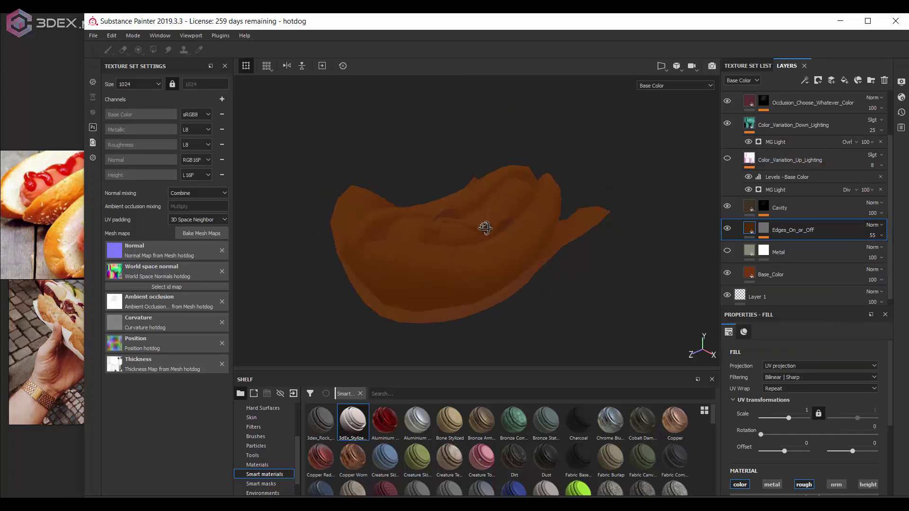
{"action": "key", "text": "m"}
{"action": "left_click_drag", "start_coordinate": [485, 228], "coordinate": [549, 232], "text": "alt"}
{"action": "scroll", "coordinate": [805, 237], "scroll_direction": "down", "scroll_amount": 2}
{"action": "double_click", "coordinate": [775, 267]}
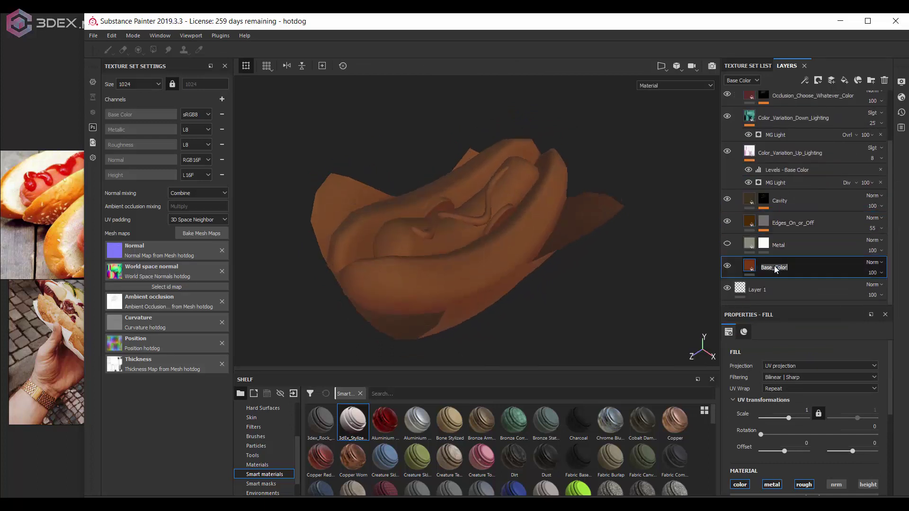
{"action": "type", "text": "buns"}
{"action": "left_click", "coordinate": [795, 465]}
{"action": "left_click_drag", "start_coordinate": [859, 446], "coordinate": [858, 445]}
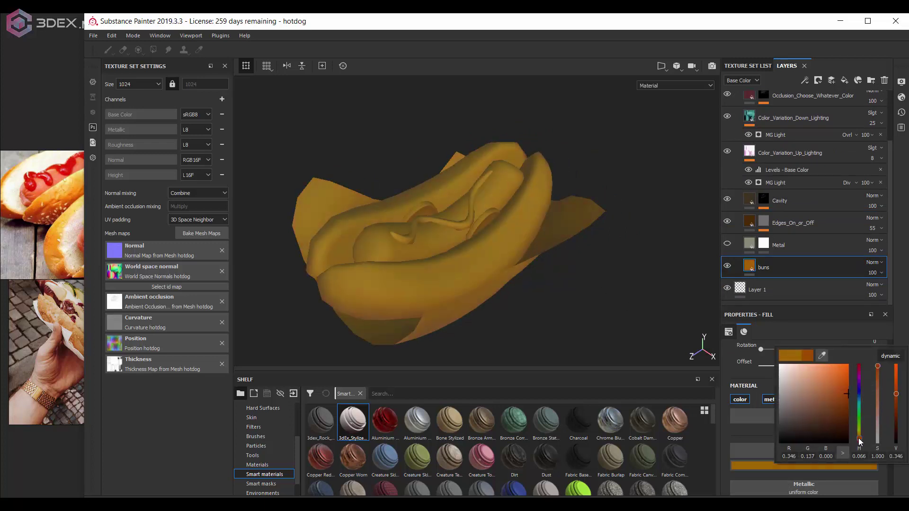
Make a red 'sausage' layer masked by polygon fill onto the sausage only
{"action": "double_click", "coordinate": [771, 268]}
{"action": "type", "text": "sausage"}
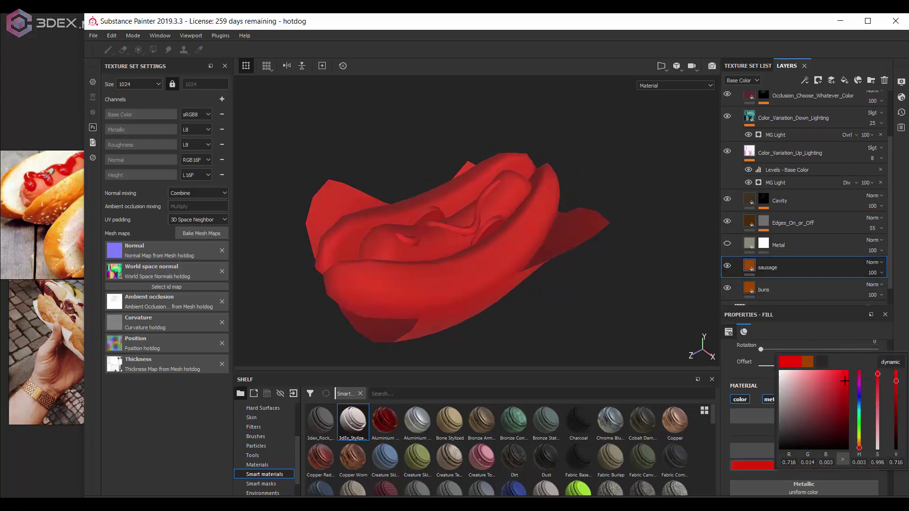
{"action": "left_click_drag", "start_coordinate": [860, 447], "coordinate": [859, 443]}
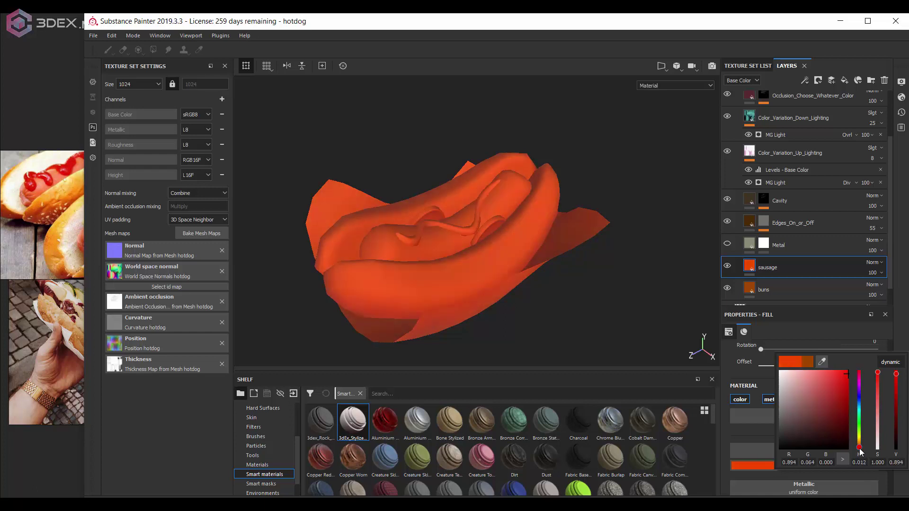
{"action": "key", "text": "4"}
{"action": "left_click", "coordinate": [750, 265]}
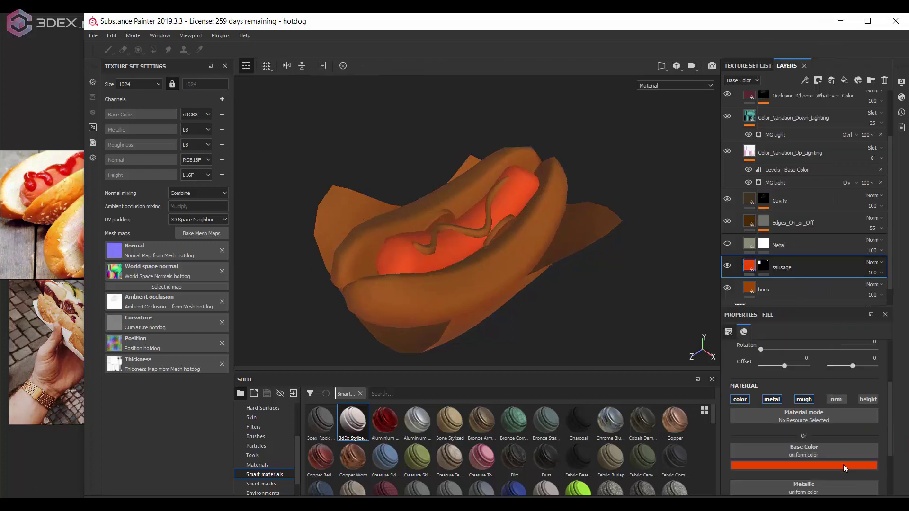
{"action": "scroll", "coordinate": [805, 426], "scroll_direction": "down", "scroll_amount": 3}
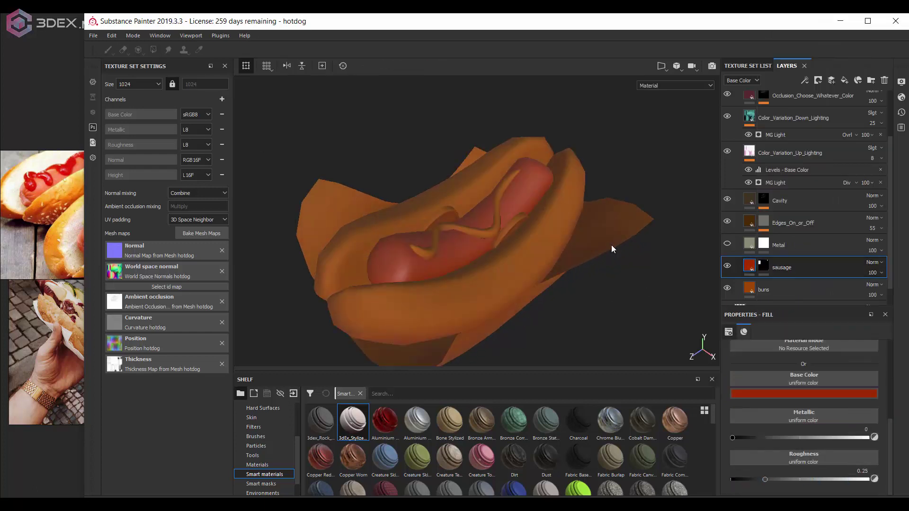
{"action": "left_click_drag", "start_coordinate": [612, 245], "coordinate": [559, 237], "text": "alt"}
{"action": "scroll", "coordinate": [864, 404], "scroll_direction": "up", "scroll_amount": 2}
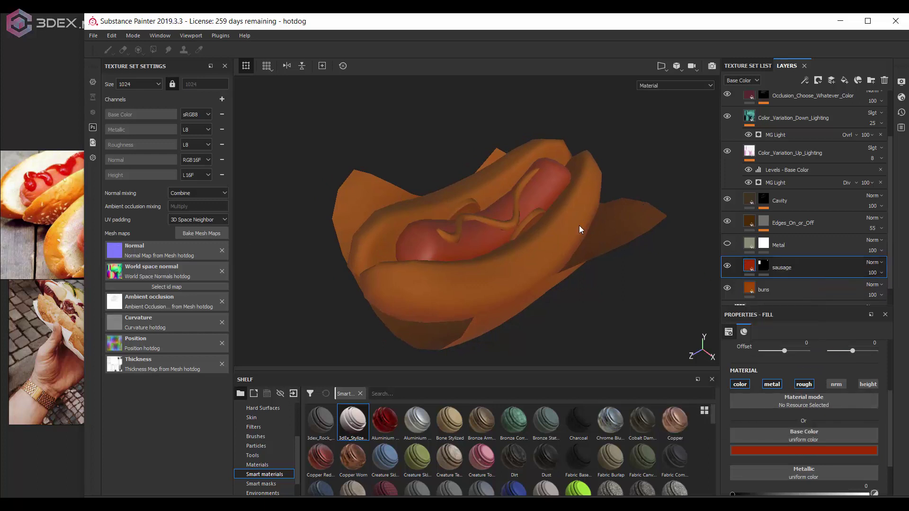
Duplicate the buns layer, make the copy pale tan, and give it a black mask
{"action": "left_click", "coordinate": [777, 290]}
{"action": "key", "text": "ctrl+d"}
{"action": "left_click", "coordinate": [823, 450]}
{"action": "left_click_drag", "start_coordinate": [801, 383], "coordinate": [820, 383]}
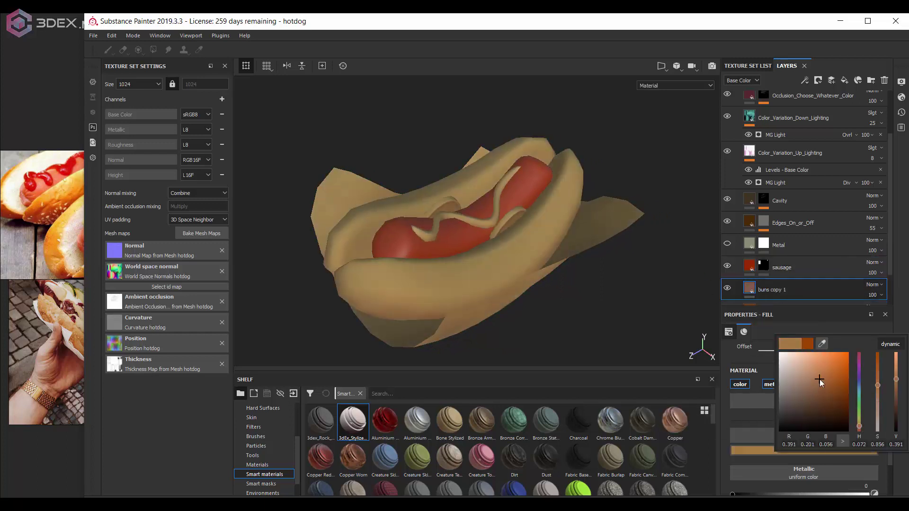
{"action": "right_click", "coordinate": [746, 294]}
{"action": "left_click", "coordinate": [785, 36]}
{"action": "mouse_move", "coordinate": [616, 278]}
{"action": "left_mouse_down", "text": "alt"}
{"action": "mouse_move", "coordinate": [539, 202]}
{"action": "mouse_move", "coordinate": [463, 254]}
{"action": "mouse_move", "coordinate": [473, 278]}
{"action": "left_mouse_up", "text": "alt"}
In the 2D/3D split view, polygon-fill the inner bun UV faces on the buns copy 1 mask
{"action": "key", "text": "F1"}
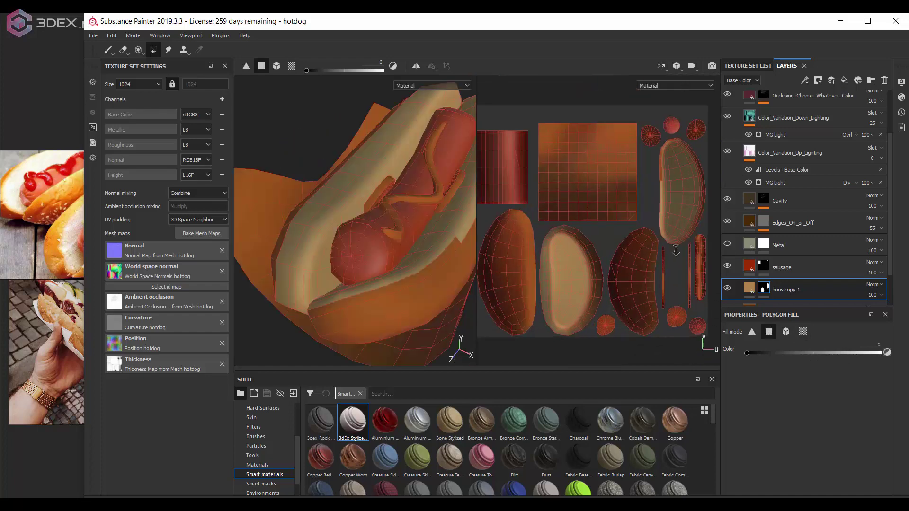
{"action": "scroll", "coordinate": [676, 251], "scroll_direction": "up", "scroll_amount": 3}
{"action": "middle_click_drag", "start_coordinate": [587, 274], "coordinate": [558, 197], "text": "alt"}
{"action": "mouse_move", "coordinate": [408, 246]}
{"action": "left_mouse_down", "text": "alt"}
{"action": "mouse_move", "coordinate": [384, 273]}
{"action": "mouse_move", "coordinate": [402, 258]}
{"action": "left_mouse_up", "text": "alt"}
{"action": "scroll", "coordinate": [557, 174], "scroll_direction": "up", "scroll_amount": 3}
{"action": "scroll", "coordinate": [635, 178], "scroll_direction": "up", "scroll_amount": 2}
{"action": "scroll", "coordinate": [657, 226], "scroll_direction": "up", "scroll_amount": 3}
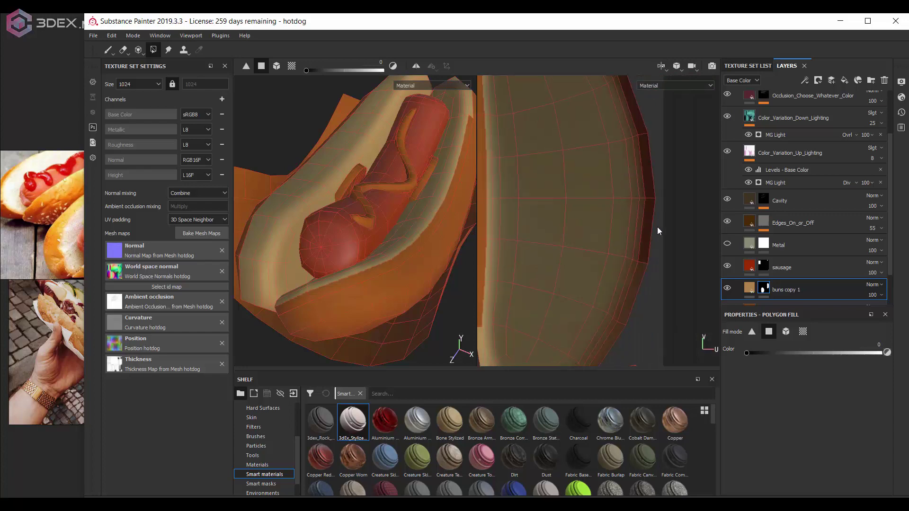
{"action": "scroll", "coordinate": [571, 339], "scroll_direction": "down", "scroll_amount": 2}
{"action": "scroll", "coordinate": [577, 191], "scroll_direction": "down", "scroll_amount": 3}
{"action": "left_click_drag", "start_coordinate": [426, 213], "coordinate": [360, 246], "text": "alt"}
{"action": "scroll", "coordinate": [558, 236], "scroll_direction": "up", "scroll_amount": 4}
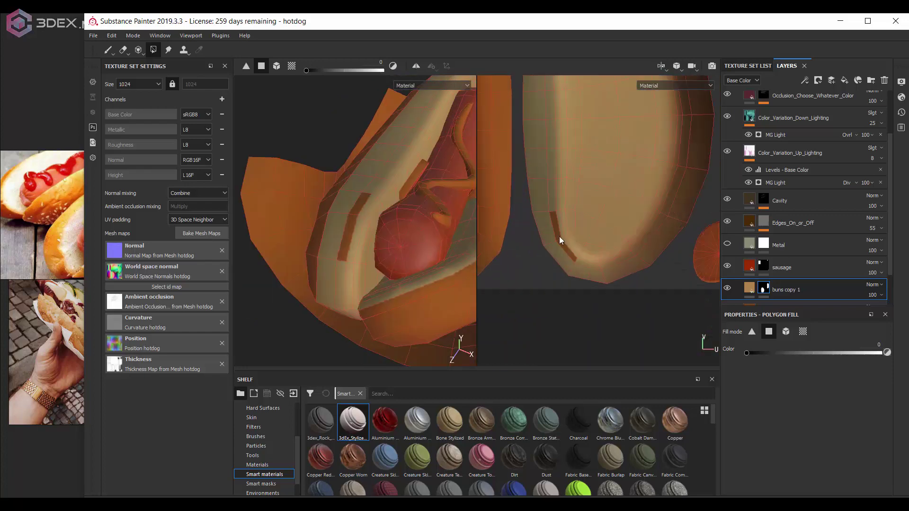
{"action": "scroll", "coordinate": [620, 255], "scroll_direction": "up", "scroll_amount": 2}
{"action": "scroll", "coordinate": [625, 204], "scroll_direction": "up", "scroll_amount": 2}
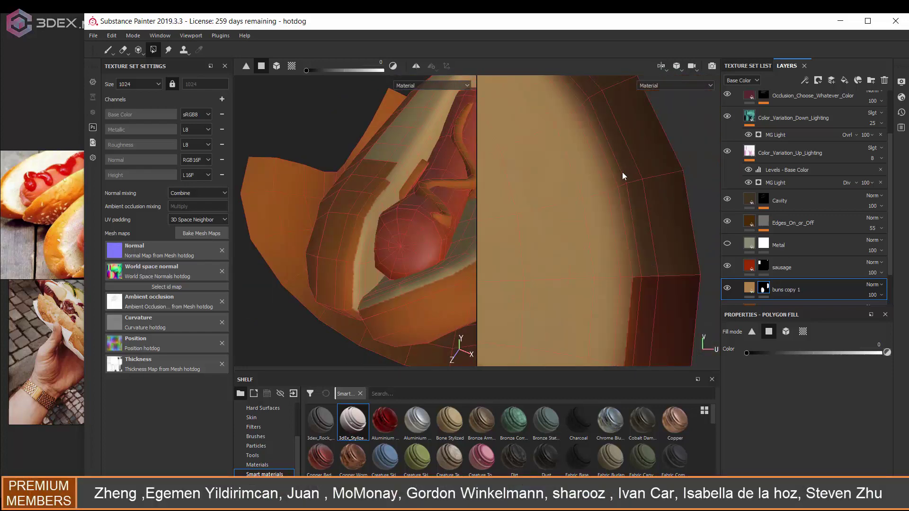
{"action": "scroll", "coordinate": [606, 142], "scroll_direction": "up", "scroll_amount": 1}
{"action": "scroll", "coordinate": [564, 151], "scroll_direction": "up", "scroll_amount": 2}
{"action": "scroll", "coordinate": [605, 184], "scroll_direction": "down", "scroll_amount": 3}
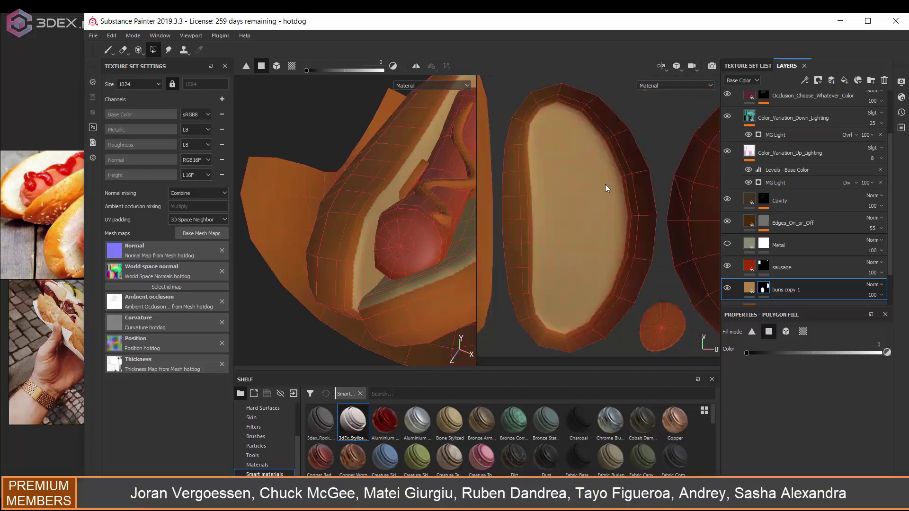
{"action": "left_click", "coordinate": [684, 94]}
Orbit the hot dog in 3D to check the pale inner bun faces, then select buns copy 1
{"action": "key", "text": "1"}
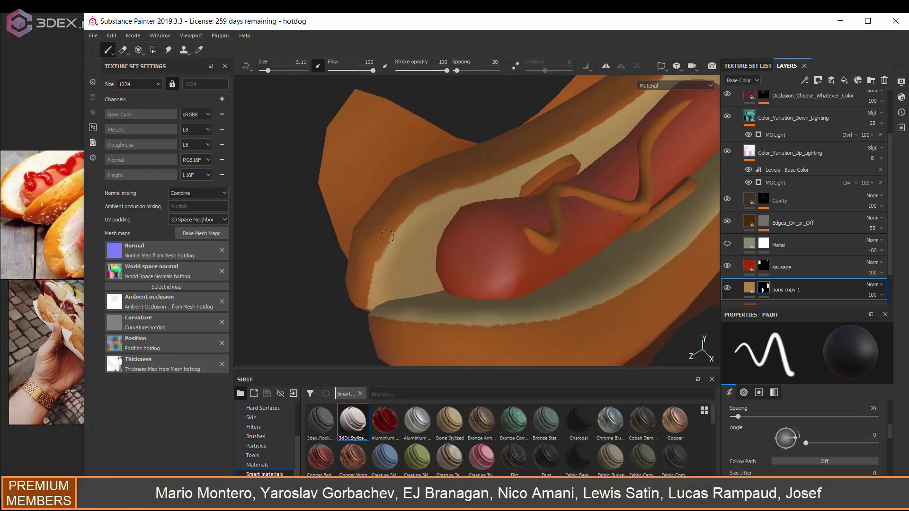
{"action": "left_click_drag", "start_coordinate": [372, 293], "coordinate": [511, 242], "text": "alt"}
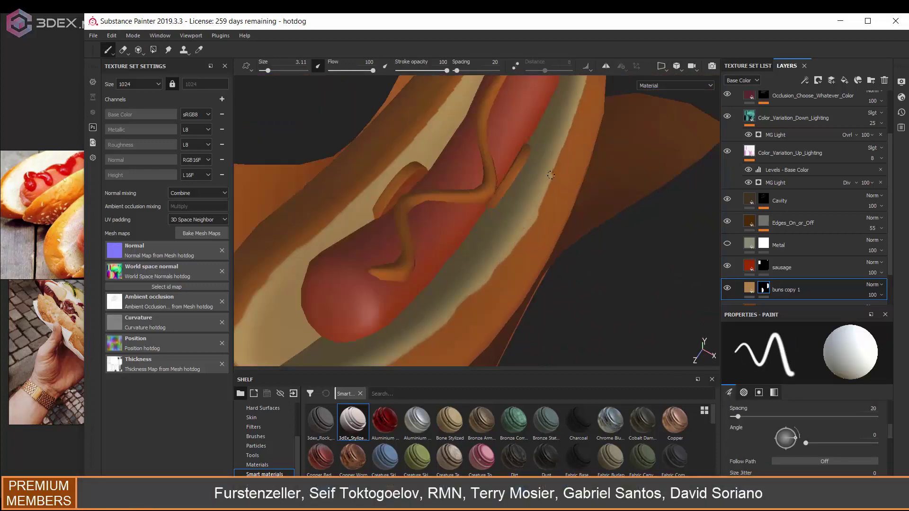
{"action": "left_click_drag", "start_coordinate": [551, 175], "coordinate": [510, 169], "text": "alt"}
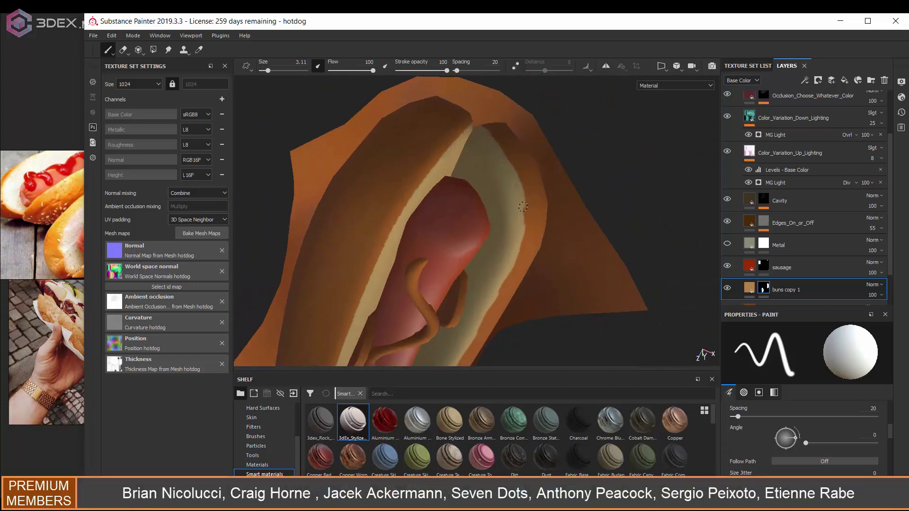
{"action": "left_click_drag", "start_coordinate": [523, 207], "coordinate": [538, 215], "text": "alt"}
{"action": "scroll", "coordinate": [429, 155], "scroll_direction": "down", "scroll_amount": 3}
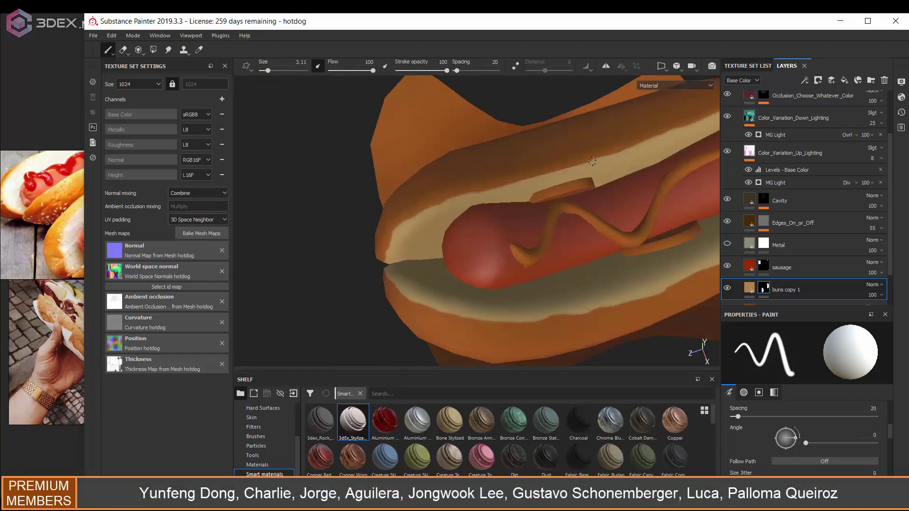
{"action": "mouse_move", "coordinate": [429, 155]}
{"action": "left_mouse_down", "text": "alt"}
{"action": "mouse_move", "coordinate": [587, 168]}
{"action": "mouse_move", "coordinate": [549, 178]}
{"action": "left_mouse_up", "text": "alt"}
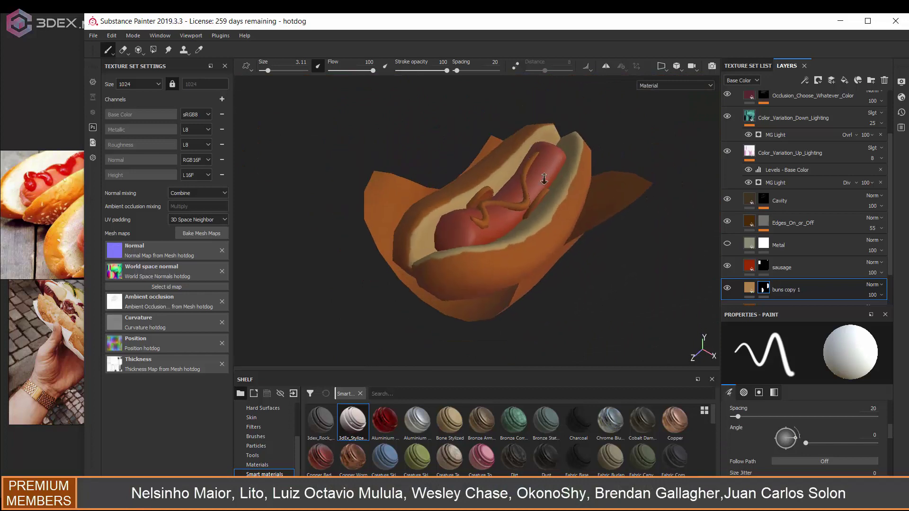
{"action": "scroll", "coordinate": [777, 226], "scroll_direction": "down", "scroll_amount": 2}
{"action": "left_click", "coordinate": [779, 244]}
{"action": "scroll", "coordinate": [803, 457], "scroll_direction": "down", "scroll_amount": 2}
Duplicate buns copy 1 as a height layer and lower its opacity to 20
{"action": "scroll", "coordinate": [829, 431], "scroll_direction": "up", "scroll_amount": 3}
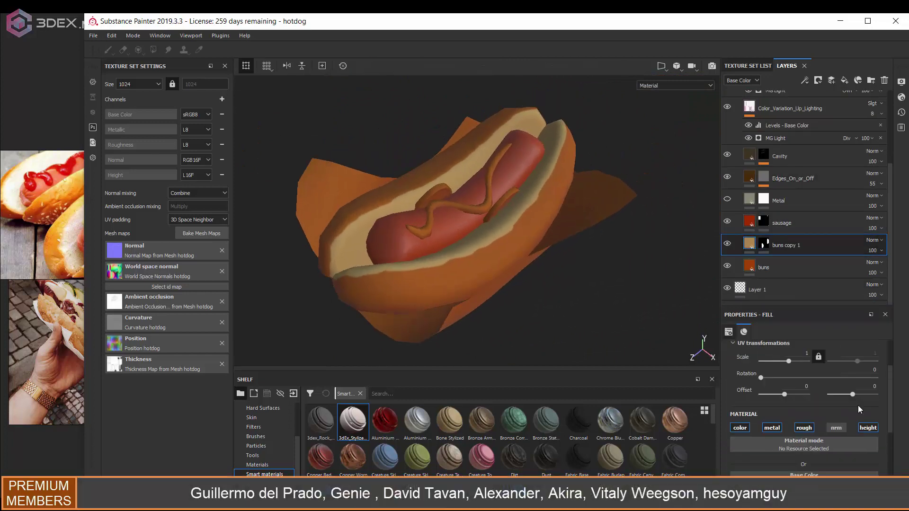
{"action": "key", "text": "ctrl+d"}
{"action": "left_click", "coordinate": [810, 452]}
{"action": "left_click", "coordinate": [858, 362]}
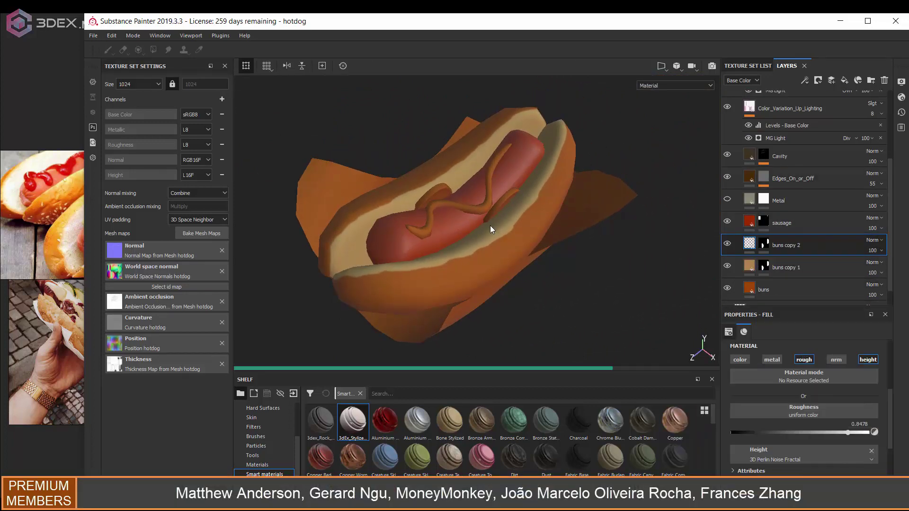
{"action": "scroll", "coordinate": [833, 436], "scroll_direction": "down", "scroll_amount": 3}
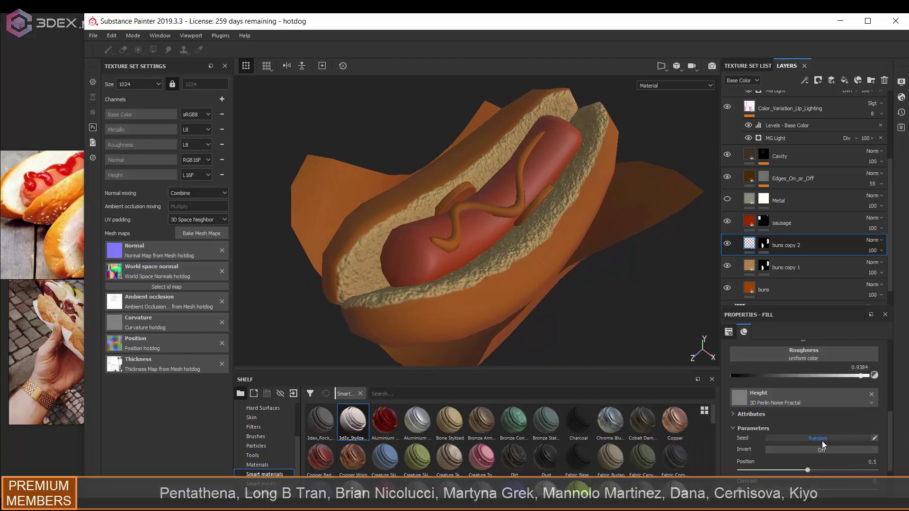
{"action": "left_click_drag", "start_coordinate": [800, 442], "coordinate": [790, 442]}
{"action": "left_click_drag", "start_coordinate": [882, 244], "coordinate": [873, 264]}
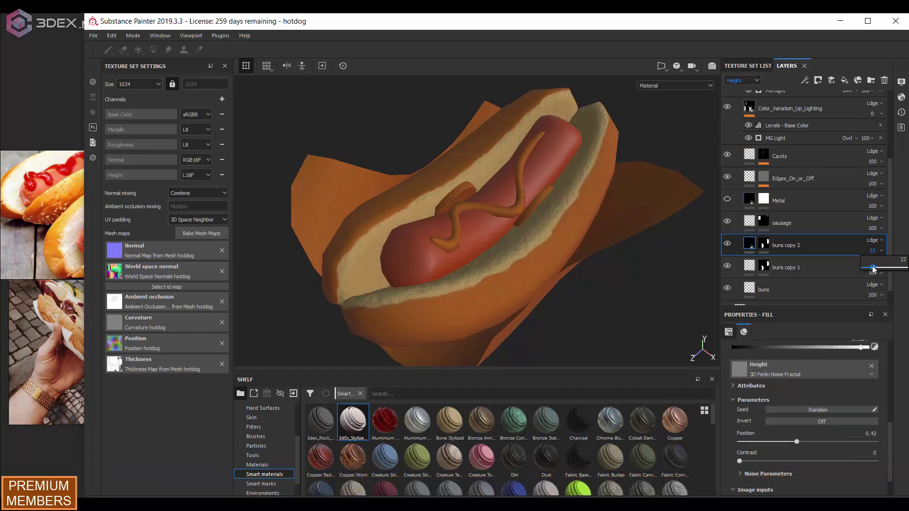
{"action": "left_click_drag", "start_coordinate": [599, 217], "coordinate": [564, 226], "text": "alt"}
{"action": "scroll", "coordinate": [824, 439], "scroll_direction": "up", "scroll_amount": 3}
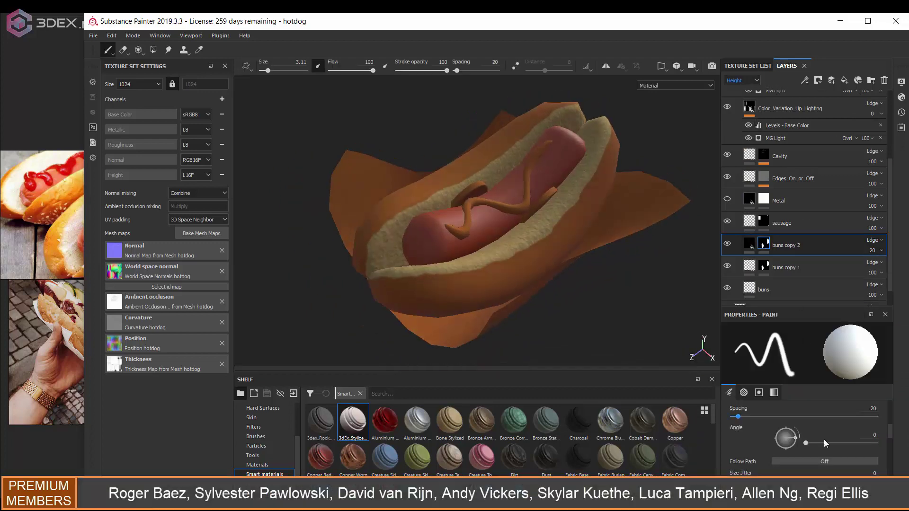
Set the height texture to Grunge Stone Details at strength 5, after trying Clouds 3 and Gaussian Noise
{"action": "left_click", "coordinate": [814, 419]}
{"action": "left_click", "coordinate": [846, 469]}
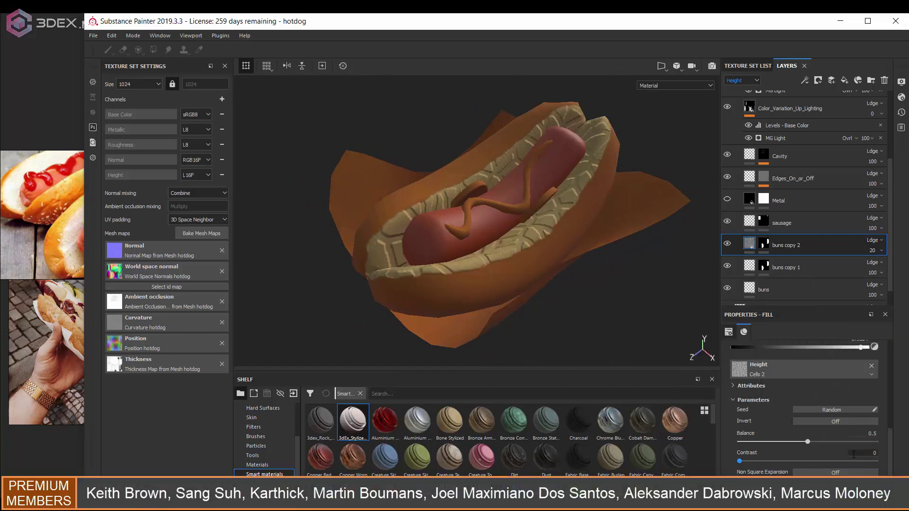
{"action": "scroll", "coordinate": [822, 445], "scroll_direction": "down", "scroll_amount": 3}
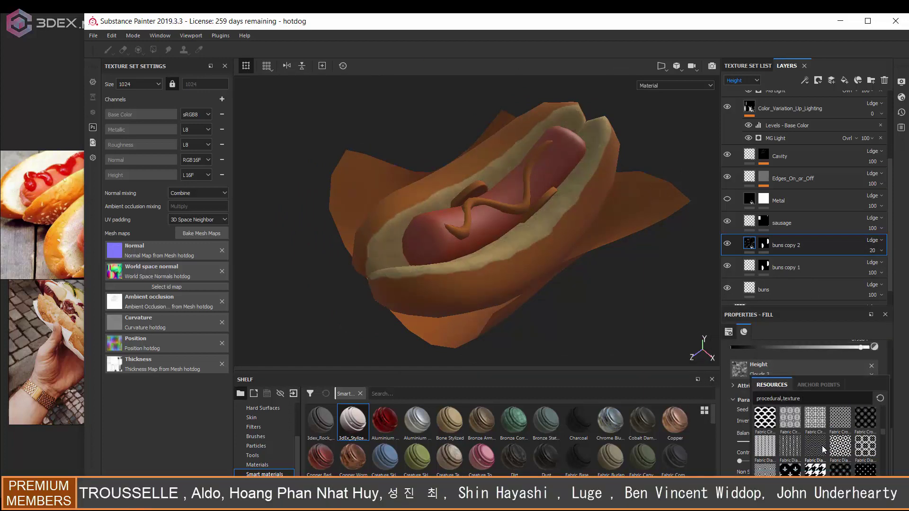
{"action": "left_click", "coordinate": [822, 445]}
{"action": "left_click", "coordinate": [807, 378]}
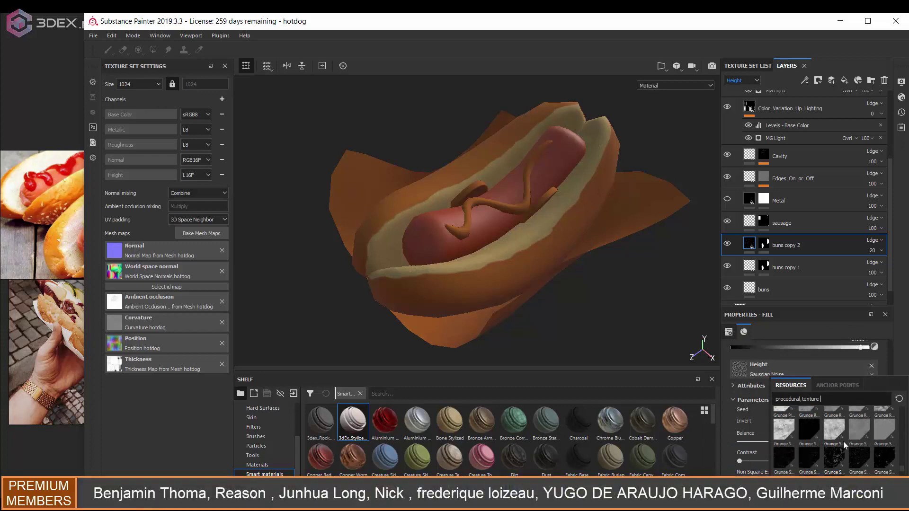
{"action": "left_click", "coordinate": [808, 434]}
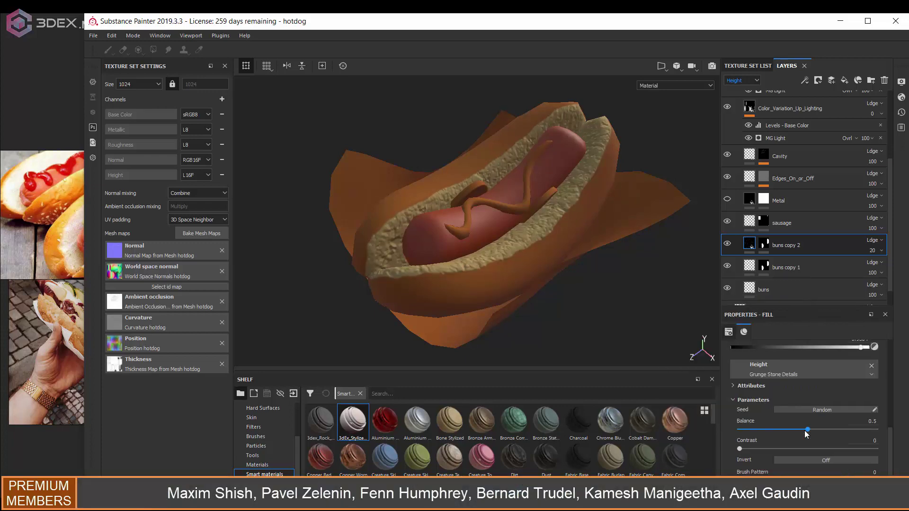
{"action": "left_click_drag", "start_coordinate": [866, 268], "coordinate": [870, 268]}
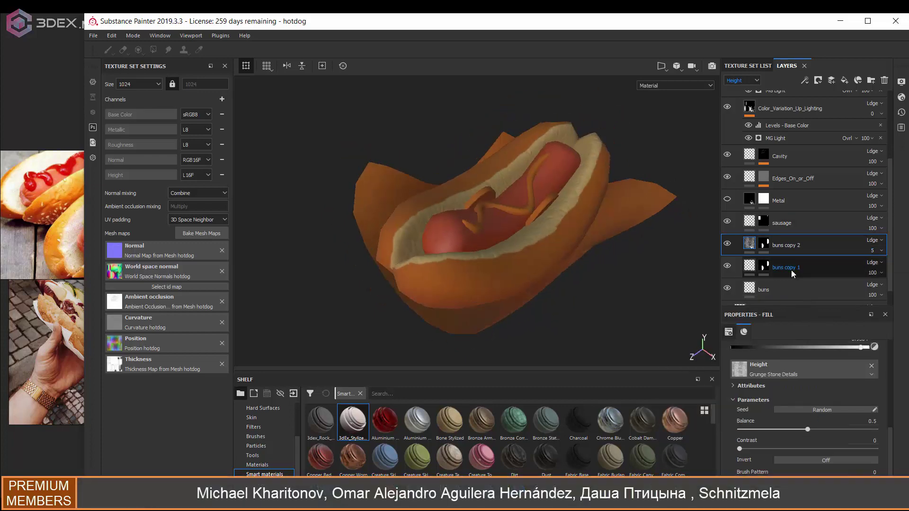
{"action": "left_click", "coordinate": [753, 292]}
{"action": "scroll", "coordinate": [785, 264], "scroll_direction": "down", "scroll_amount": 1}
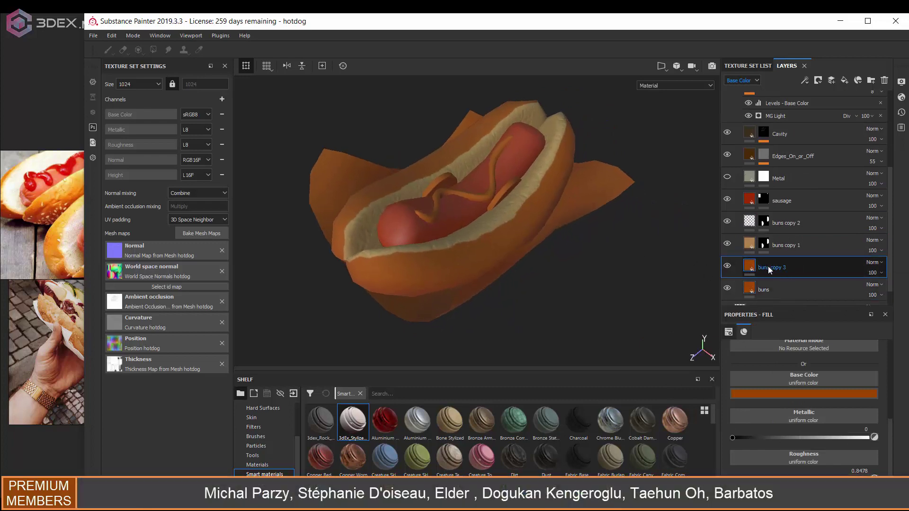
Rename the bun copy to 'paper', make it off-white, and add a black mask
{"action": "type", "text": "paper"}
{"action": "key", "text": "Return"}
{"action": "left_click", "coordinate": [804, 393]}
{"action": "left_click", "coordinate": [789, 440]}
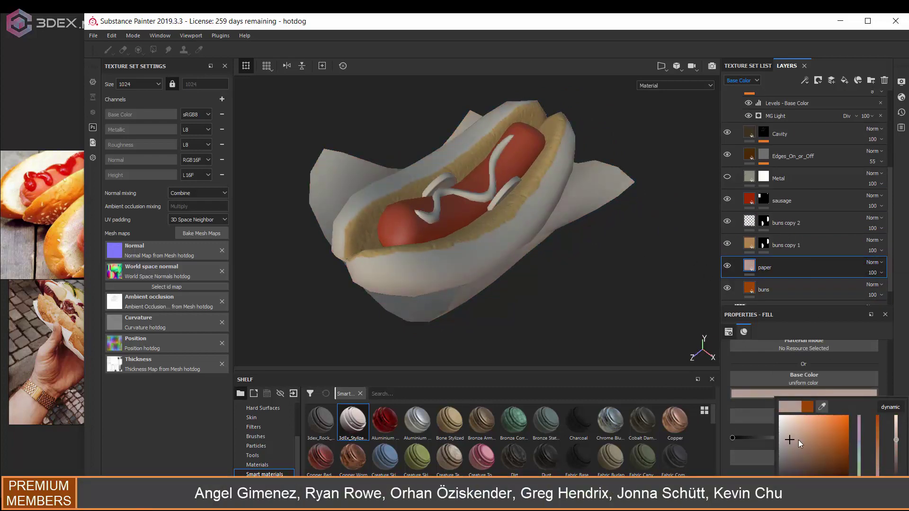
{"action": "right_click", "coordinate": [752, 267]}
{"action": "left_click", "coordinate": [781, 20]}
{"action": "key", "text": "1"}
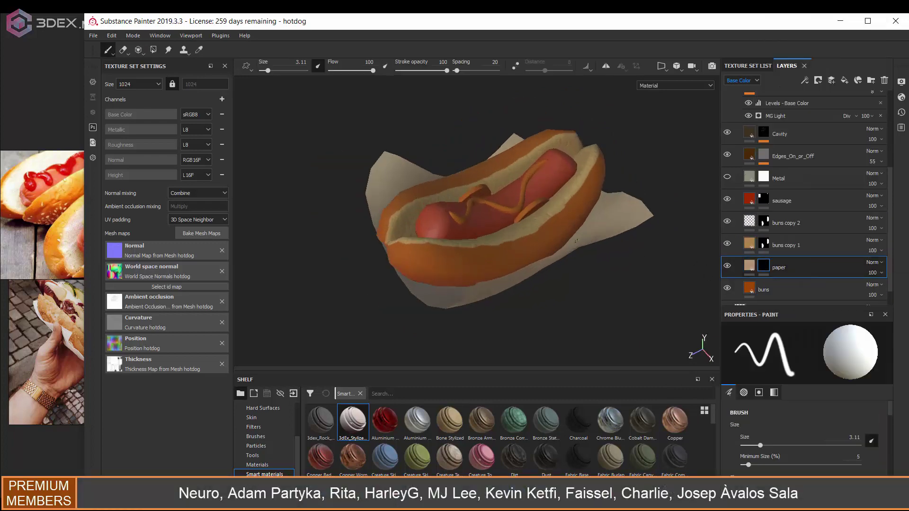
Add a Clouds 3 height fill layer with a black mask and a Levels effect
{"action": "left_click", "coordinate": [807, 385]}
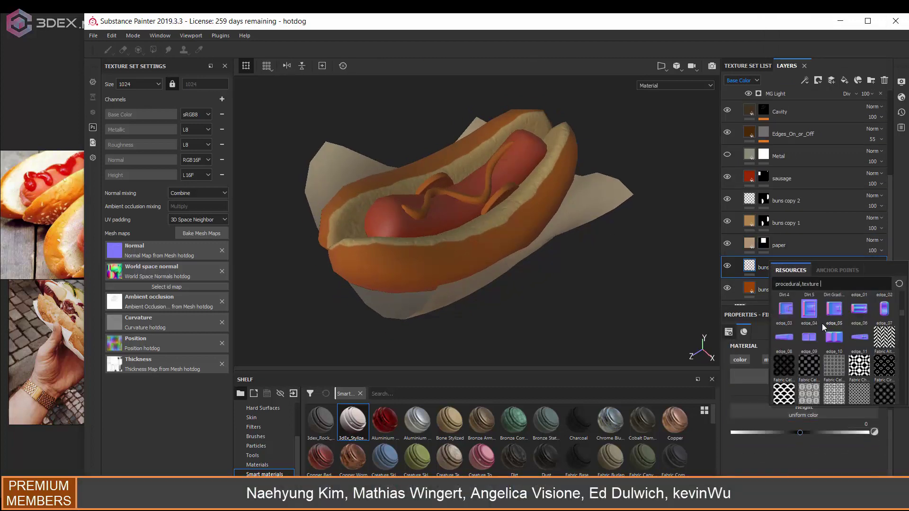
{"action": "left_click", "coordinate": [822, 322]}
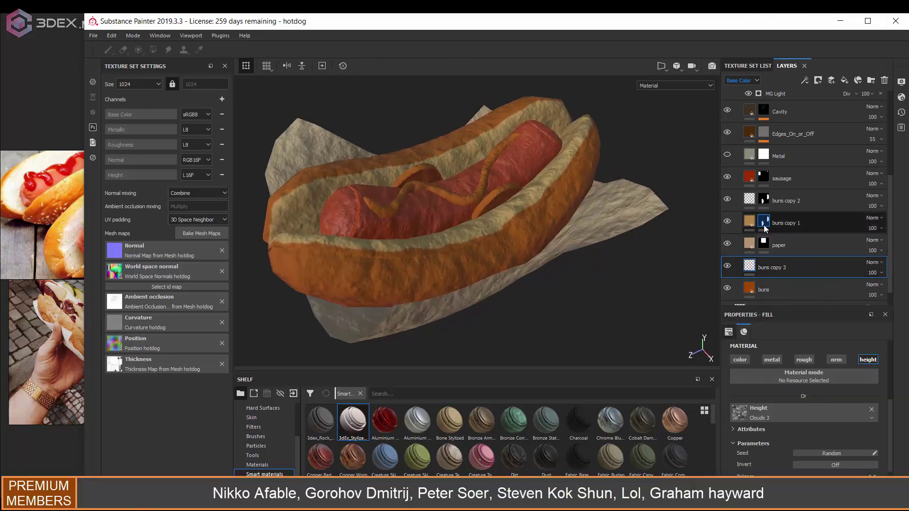
{"action": "right_click", "coordinate": [763, 267]}
{"action": "left_click", "coordinate": [796, 235]}
{"action": "right_click", "coordinate": [763, 267]}
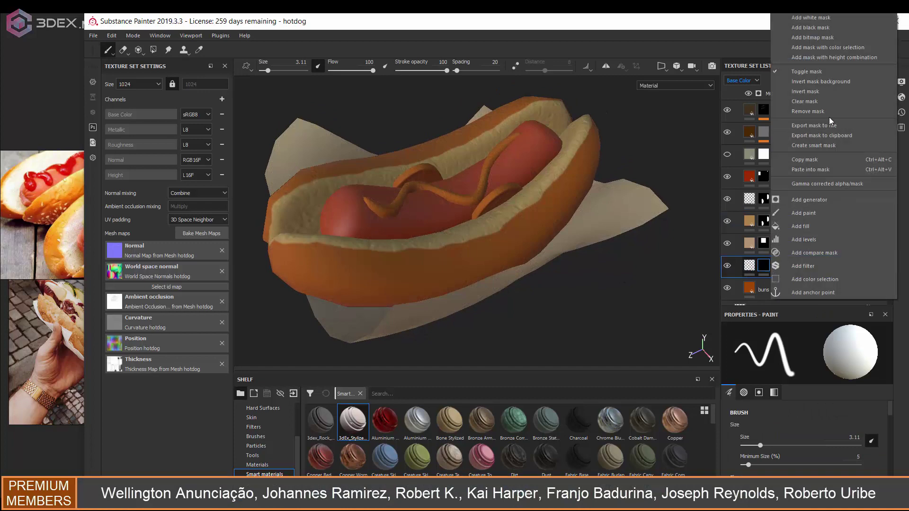
{"action": "left_click", "coordinate": [805, 169]}
{"action": "right_click", "coordinate": [763, 267]}
{"action": "left_click", "coordinate": [805, 236]}
{"action": "key", "text": "4"}
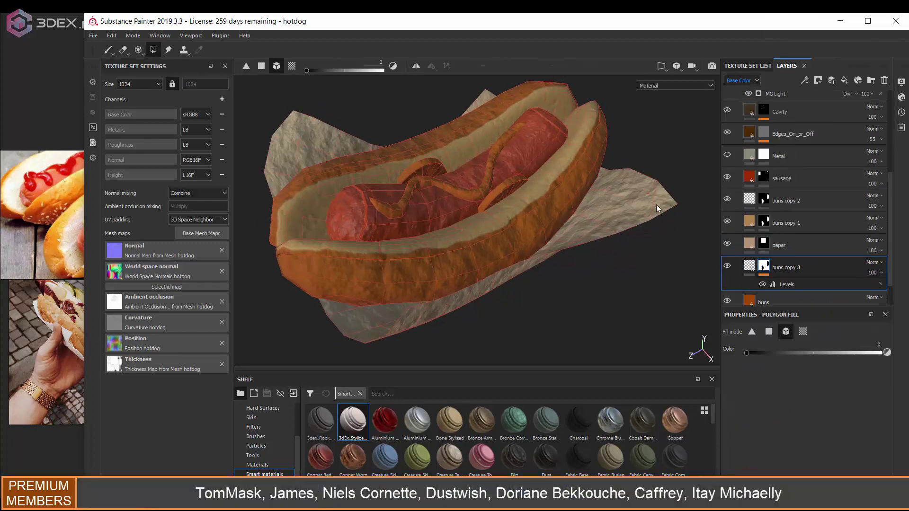
{"action": "left_click_drag", "start_coordinate": [657, 205], "coordinate": [677, 209], "text": "alt"}
Add a Paint mask effect and set the fill to tri-planar projection at scale 0.05
{"action": "right_click", "coordinate": [792, 284]}
{"action": "left_click", "coordinate": [805, 331]}
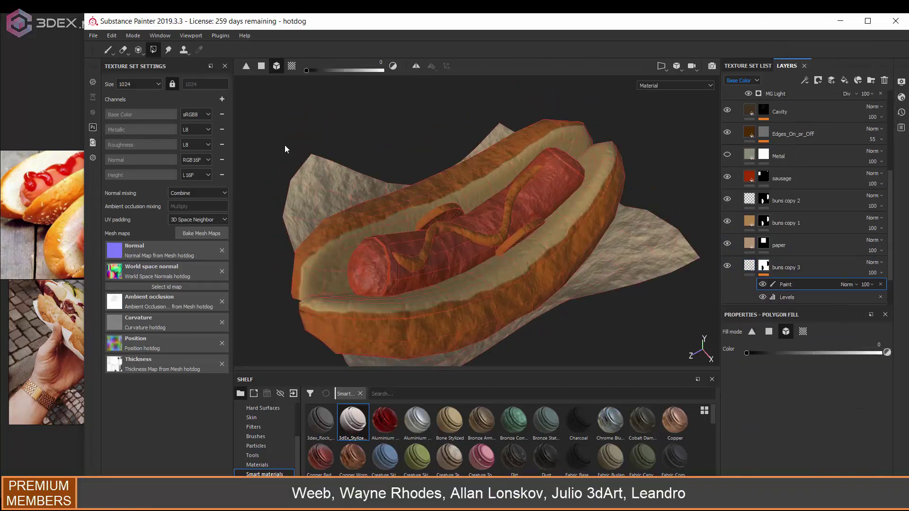
{"action": "mouse_move", "coordinate": [536, 186]}
{"action": "left_mouse_down", "text": "alt"}
{"action": "mouse_move", "coordinate": [512, 214]}
{"action": "mouse_move", "coordinate": [525, 218]}
{"action": "left_mouse_up", "text": "alt"}
{"action": "left_click", "coordinate": [805, 267]}
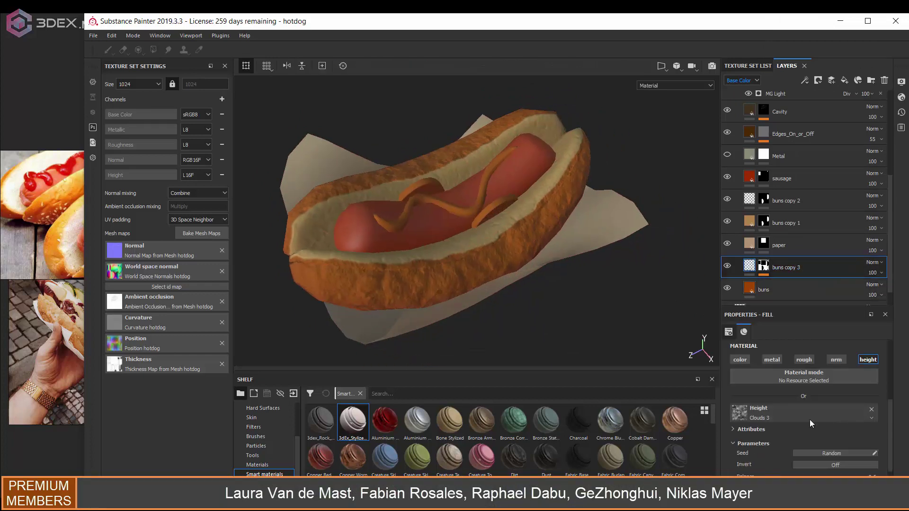
{"action": "left_click", "coordinate": [789, 366]}
{"action": "left_click", "coordinate": [793, 381]}
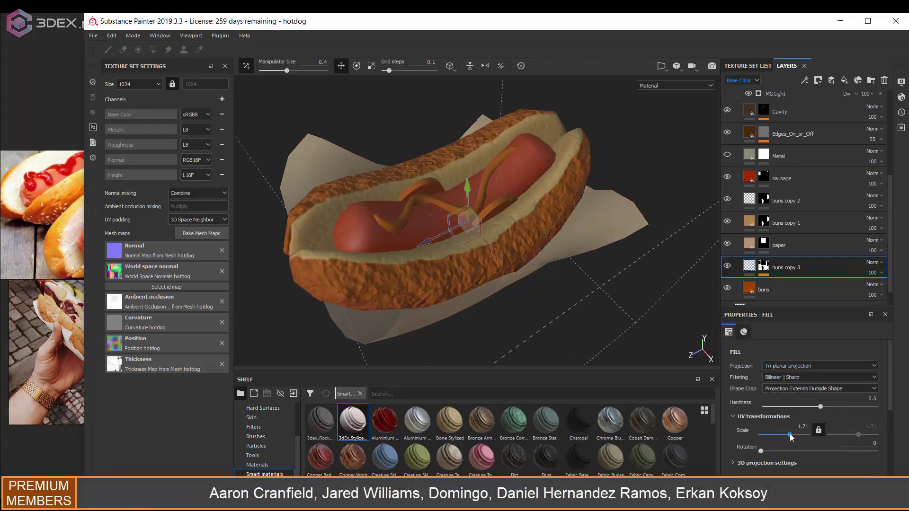
{"action": "left_click_drag", "start_coordinate": [786, 431], "coordinate": [786, 434]}
{"action": "mouse_move", "coordinate": [544, 284]}
{"action": "left_mouse_down", "text": "alt"}
{"action": "mouse_move", "coordinate": [592, 266]}
{"action": "mouse_move", "coordinate": [676, 284]}
{"action": "left_mouse_up", "text": "alt"}
Rotate buns copy 3's projected texture to about 110 degrees and duplicate the sausage layer
{"action": "left_click", "coordinate": [764, 243]}
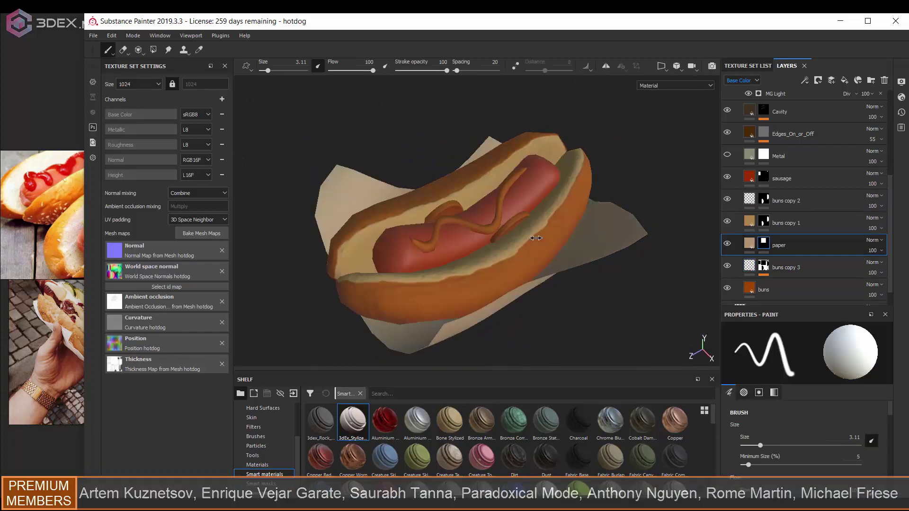
{"action": "left_click", "coordinate": [781, 267]}
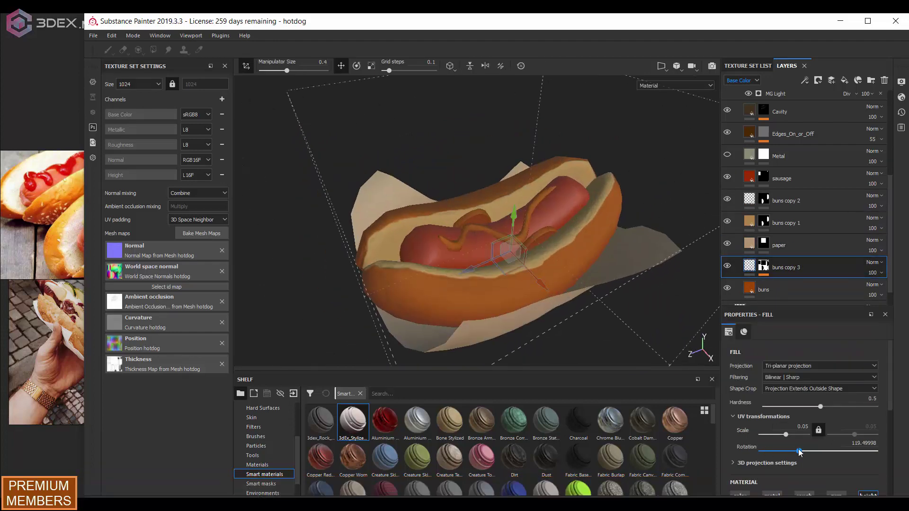
{"action": "left_click_drag", "start_coordinate": [521, 261], "coordinate": [426, 213], "text": "alt"}
{"action": "scroll", "coordinate": [552, 208], "scroll_direction": "up", "scroll_amount": 3}
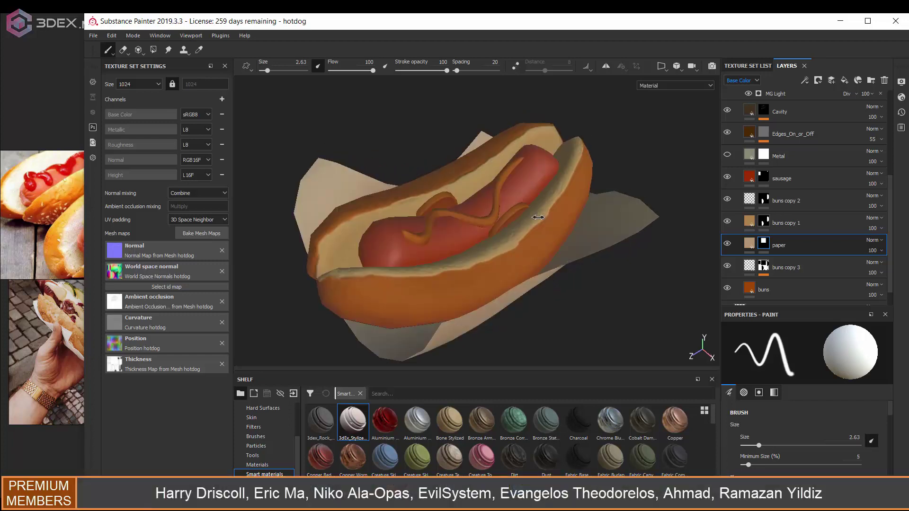
{"action": "key", "text": "ctrl+d"}
Rename the sausage copy to 'sauce' and set its mask up for polygon filling
{"action": "double_click", "coordinate": [791, 178]}
{"action": "type", "text": "sauce"}
{"action": "left_click", "coordinate": [763, 176]}
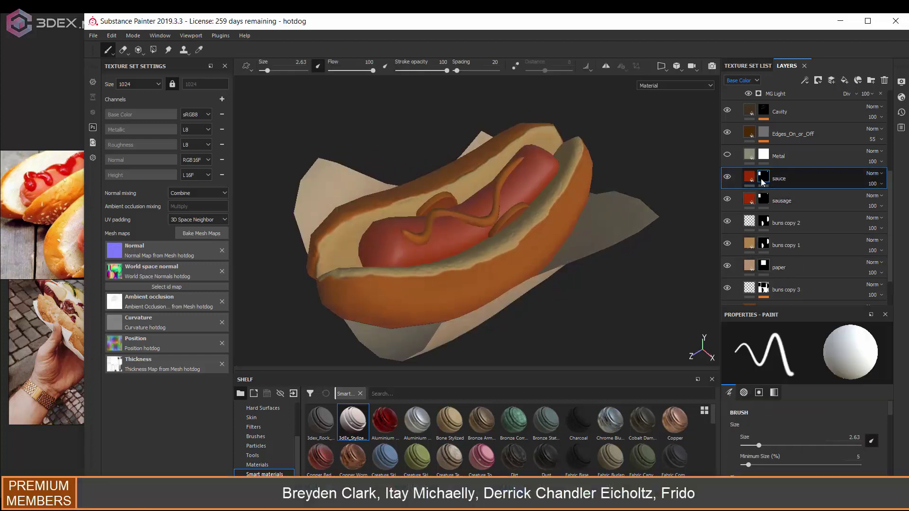
{"action": "key", "text": "4"}
{"action": "left_click", "coordinate": [749, 177]}
Colour the sauce mustard yellow after briefly trying bright red
{"action": "left_click", "coordinate": [803, 394]}
{"action": "left_click", "coordinate": [848, 355]}
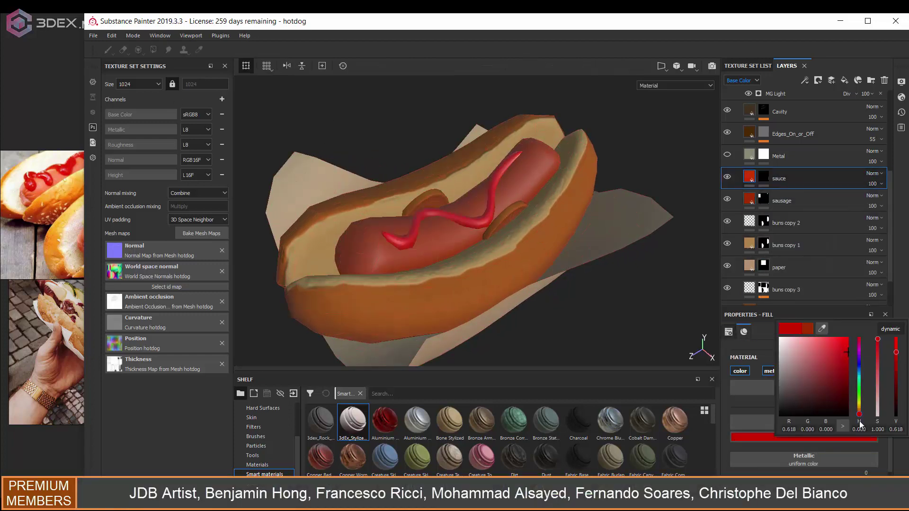
{"action": "left_click_drag", "start_coordinate": [473, 256], "coordinate": [544, 257], "text": "alt"}
{"action": "left_click", "coordinate": [804, 394]}
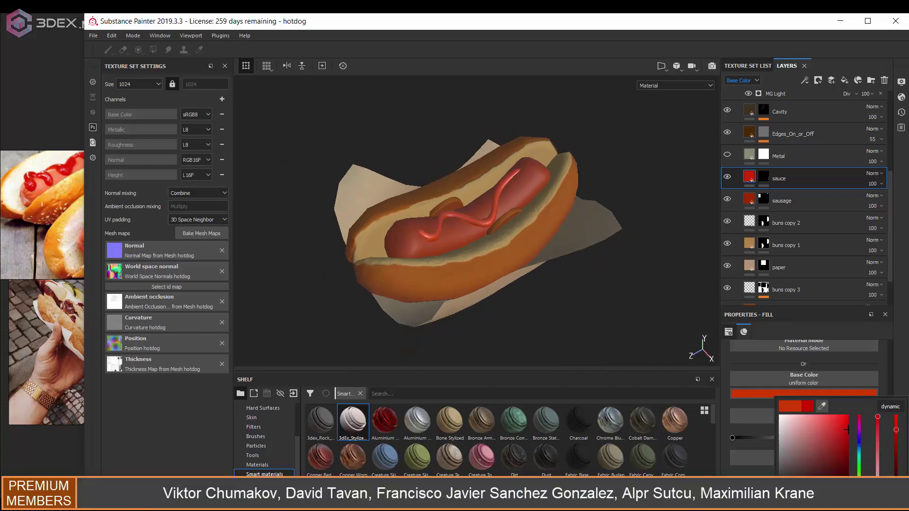
{"action": "left_click_drag", "start_coordinate": [848, 429], "coordinate": [825, 431]}
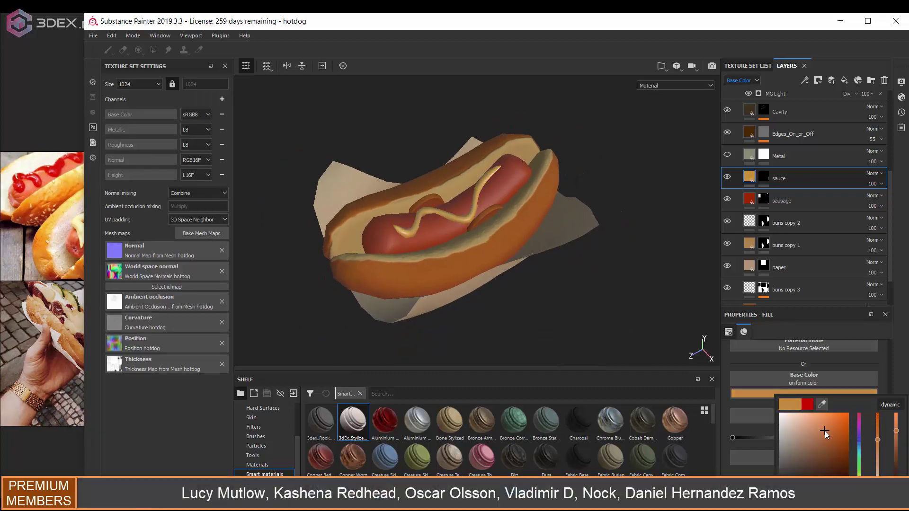
{"action": "scroll", "coordinate": [576, 246], "scroll_direction": "up", "scroll_amount": 3}
{"action": "left_click_drag", "start_coordinate": [576, 246], "coordinate": [559, 232], "text": "alt"}
Duplicate the sausage layer as a dark green pickle layer, then duplicate that pickle layer
{"action": "left_click", "coordinate": [782, 200]}
{"action": "key", "text": "ctrl+d"}
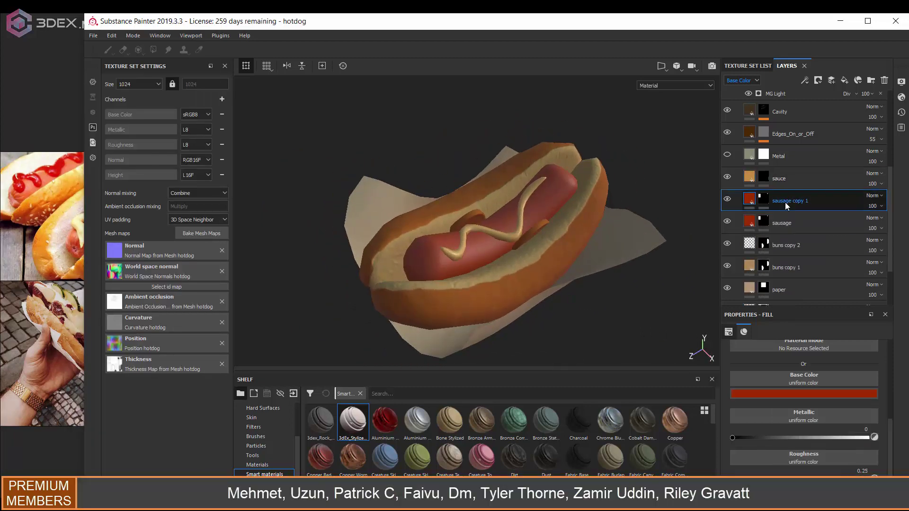
{"action": "right_click", "coordinate": [785, 203]}
{"action": "left_click", "coordinate": [805, 223]}
{"action": "key", "text": "4"}
{"action": "left_click", "coordinate": [750, 199]}
{"action": "left_click", "coordinate": [804, 393]}
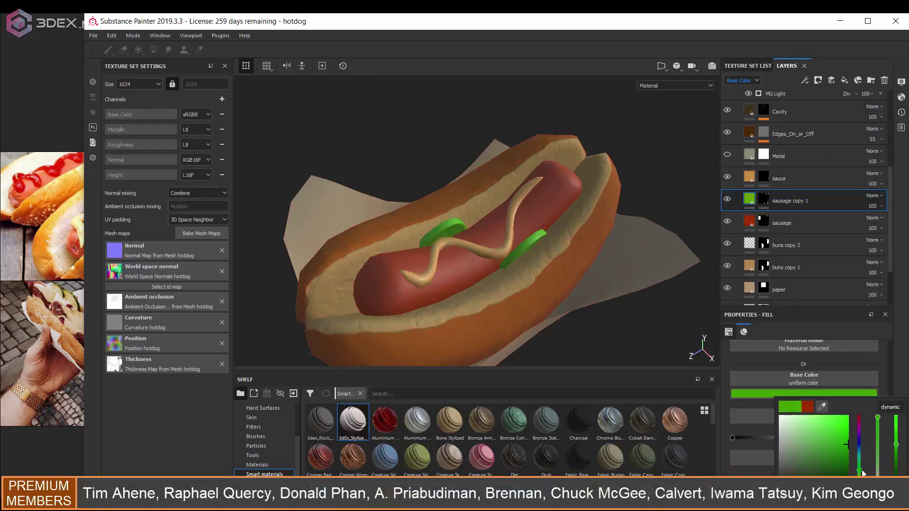
{"action": "left_click_drag", "start_coordinate": [847, 470], "coordinate": [846, 467]}
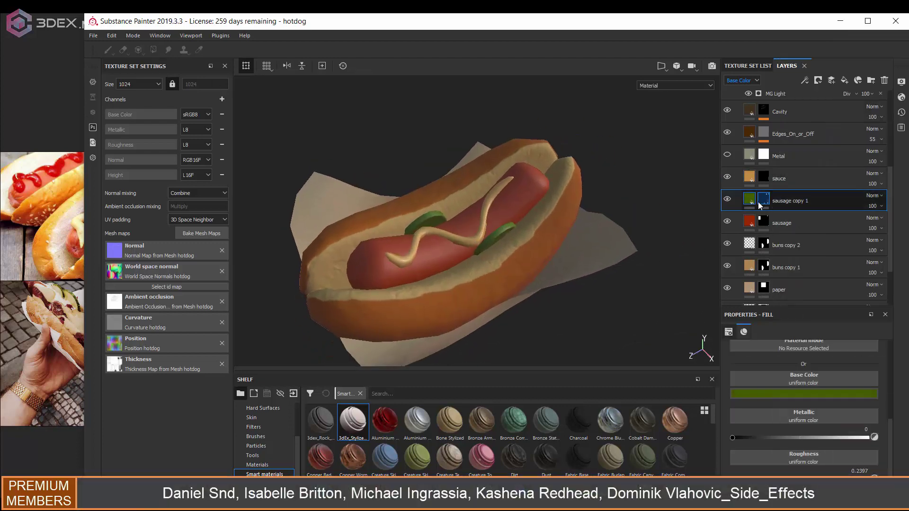
{"action": "key", "text": "ctrl+d"}
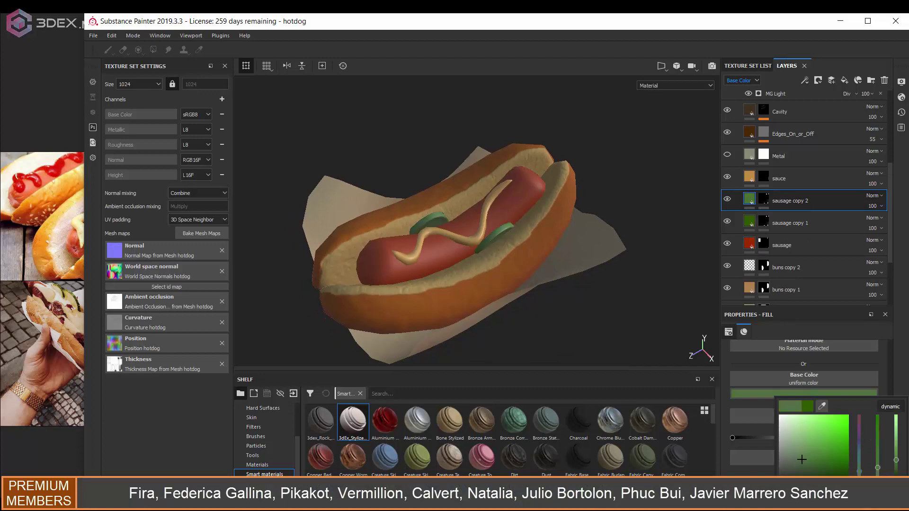
In the 2D/3D view, paint pale tan centres into the pickle discs on the copy's mask
{"action": "left_click", "coordinate": [764, 198]}
{"action": "key", "text": "F1"}
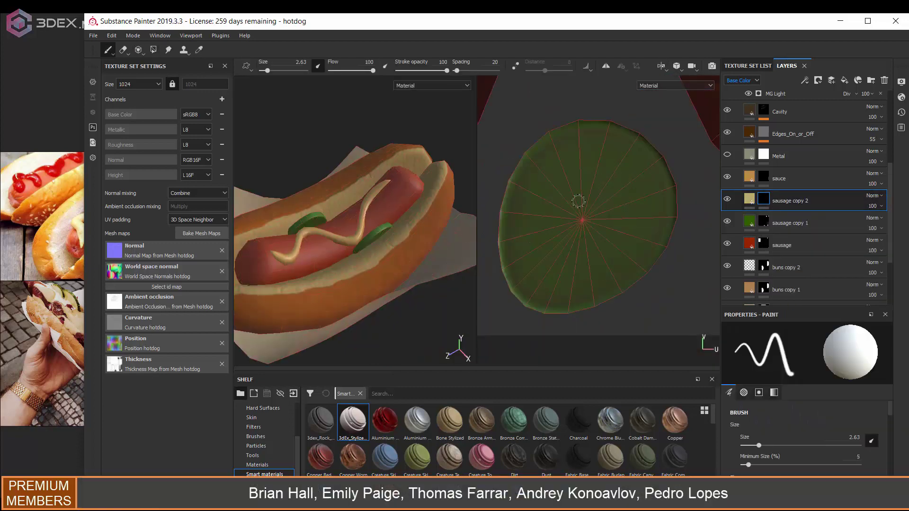
{"action": "left_click_drag", "start_coordinate": [587, 202], "coordinate": [585, 215]}
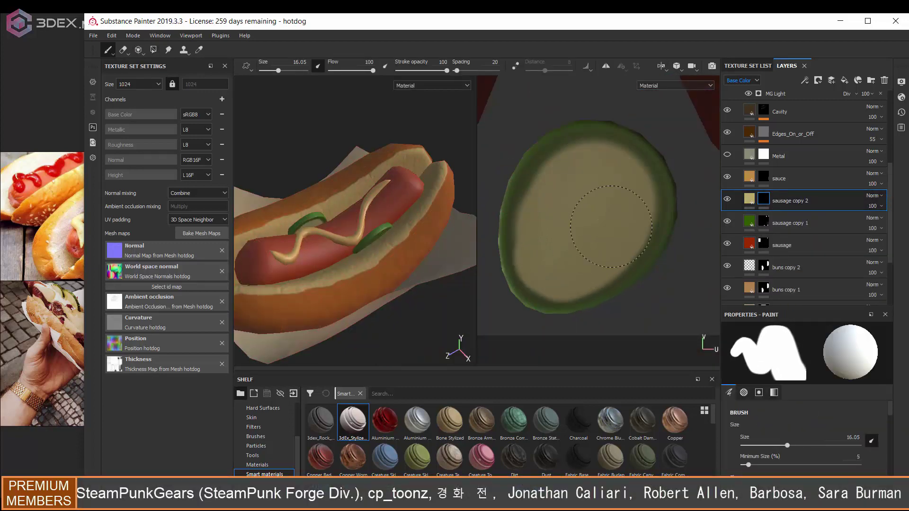
{"action": "middle_click_drag", "start_coordinate": [552, 246], "coordinate": [565, 183]}
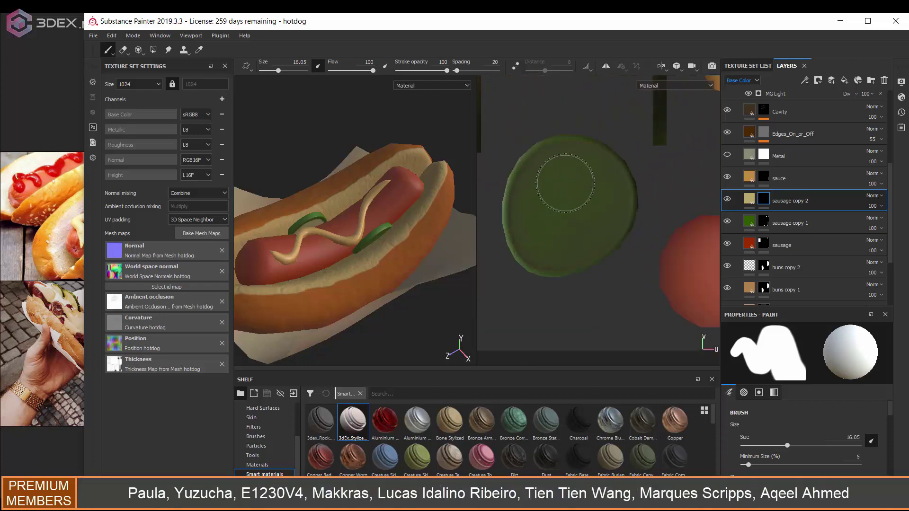
{"action": "left_click_drag", "start_coordinate": [590, 213], "coordinate": [567, 218]}
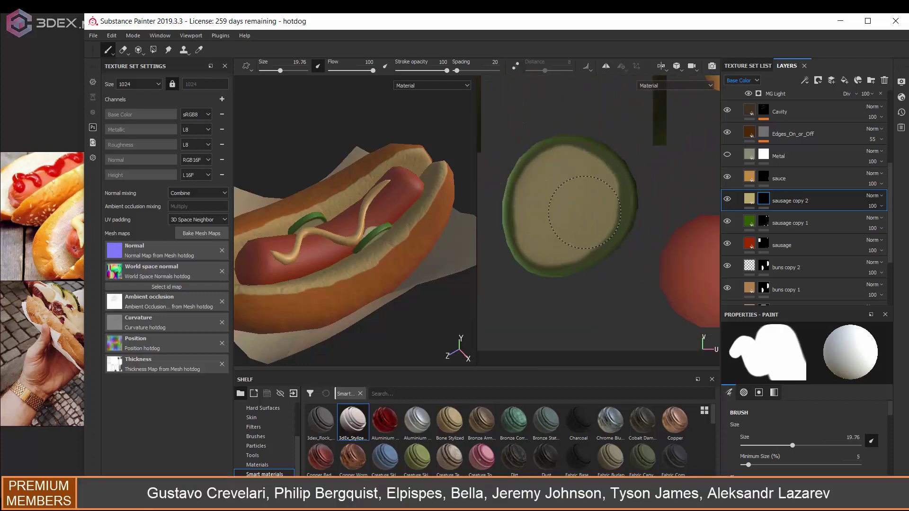
{"action": "right_click_drag", "start_coordinate": [585, 212], "coordinate": [604, 208], "text": "ctrl"}
Settle the brush size at about 18, pan across the UV islands and switch to Polygon Fill
{"action": "middle_click_drag", "start_coordinate": [604, 208], "coordinate": [632, 177]}
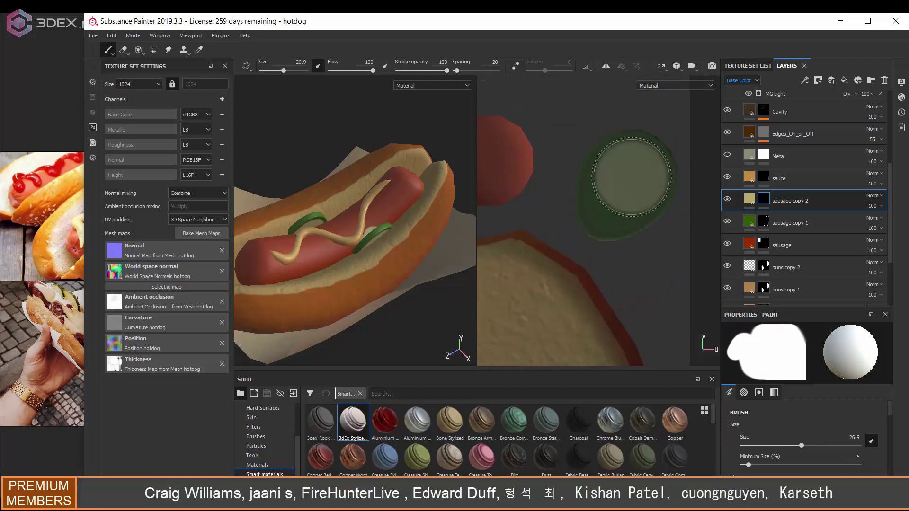
{"action": "right_click_drag", "start_coordinate": [631, 177], "coordinate": [606, 207], "text": "ctrl"}
{"action": "middle_click_drag", "start_coordinate": [613, 191], "coordinate": [580, 210]}
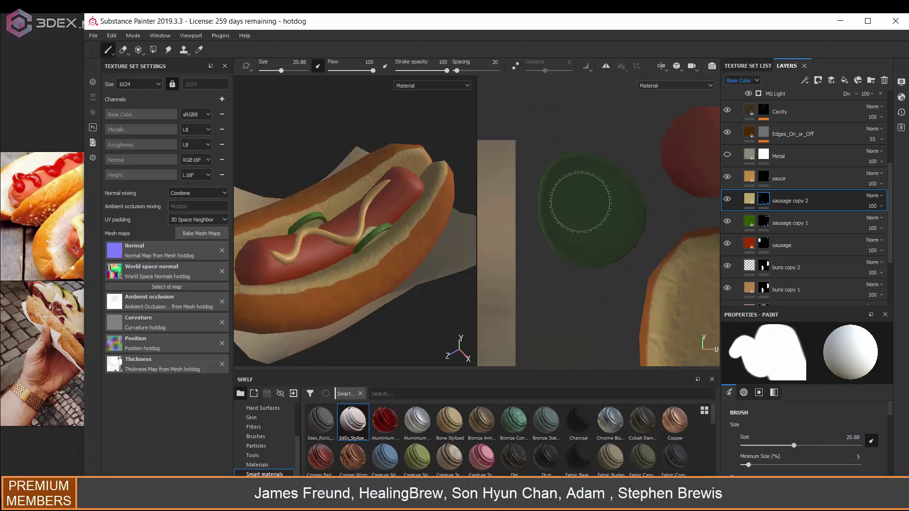
{"action": "right_click_drag", "start_coordinate": [580, 210], "coordinate": [587, 211], "text": "ctrl"}
{"action": "key", "text": "4"}
{"action": "left_click_drag", "start_coordinate": [407, 246], "coordinate": [470, 240], "text": "alt"}
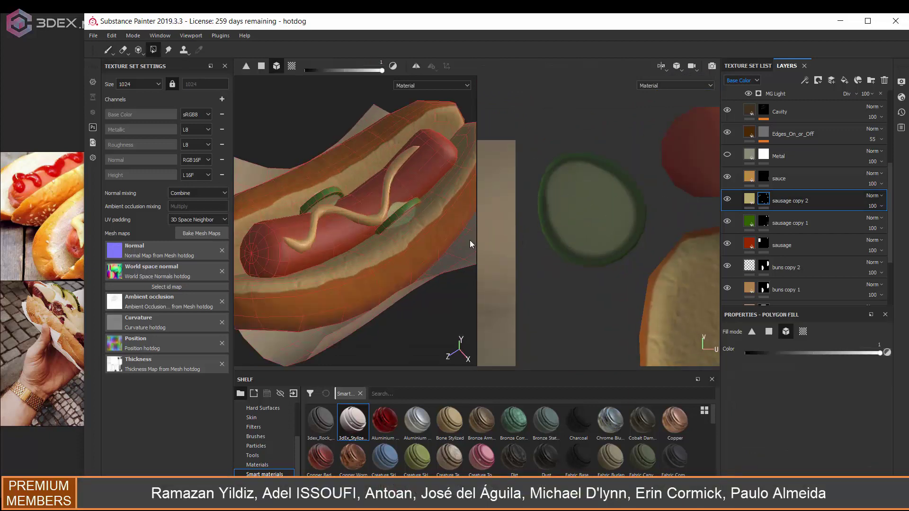
Return to brush painting in a 3D-only view and duplicate the sausage layer
{"action": "key", "text": "1"}
{"action": "key", "text": "F2"}
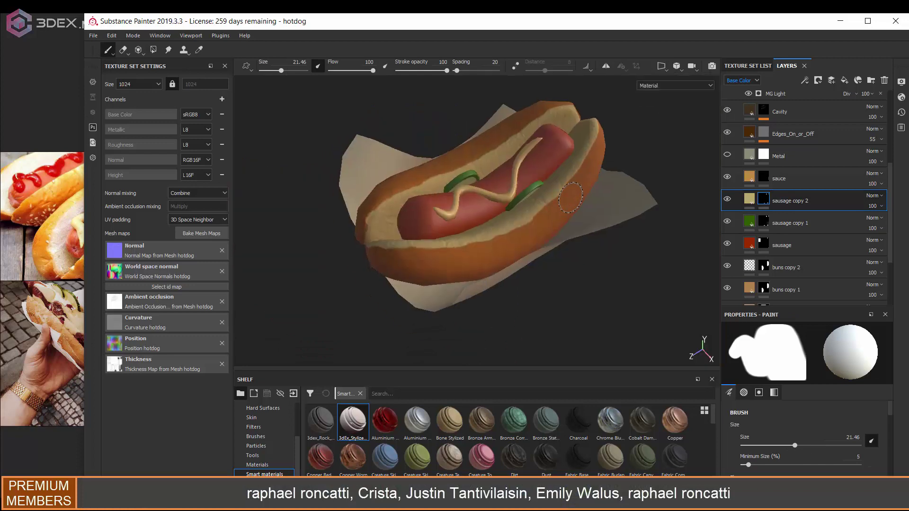
{"action": "mouse_move", "coordinate": [592, 208]}
{"action": "left_mouse_down", "text": "alt"}
{"action": "mouse_move", "coordinate": [662, 201]}
{"action": "mouse_move", "coordinate": [592, 223]}
{"action": "left_mouse_up", "text": "alt"}
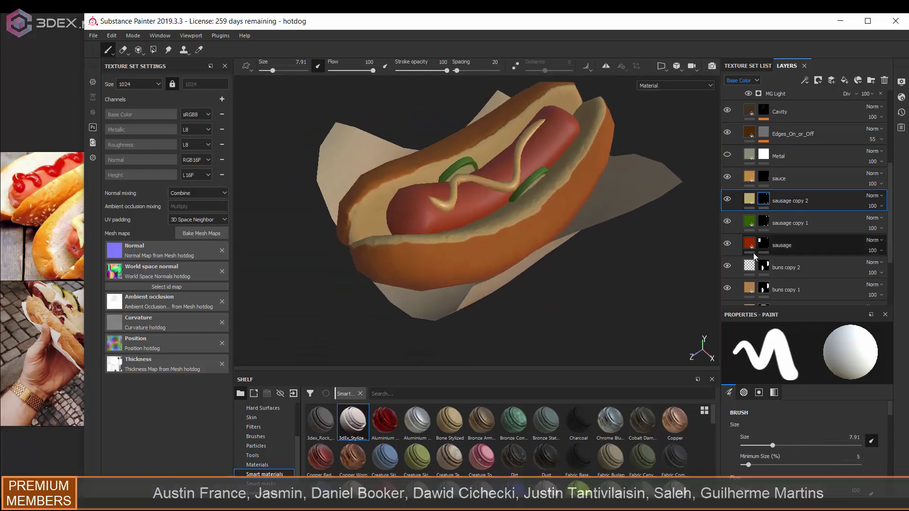
{"action": "left_click", "coordinate": [796, 245]}
{"action": "key", "text": "ctrl+d"}
Give the sausage copy a Clouds roughness texture, projected tri-planar at scale 2.76
{"action": "left_click", "coordinate": [804, 429]}
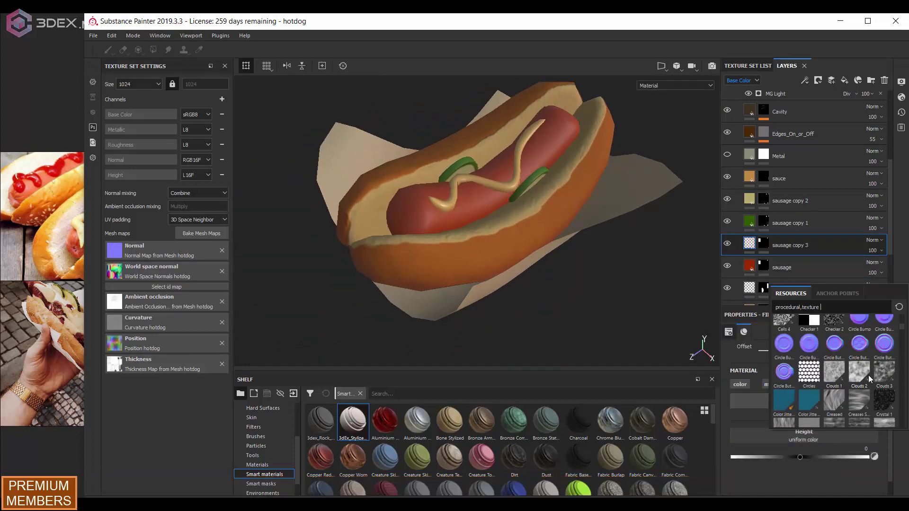
{"action": "left_click", "coordinate": [805, 360]}
{"action": "scroll", "coordinate": [805, 403], "scroll_direction": "up", "scroll_amount": 5}
{"action": "left_click", "coordinate": [791, 381]}
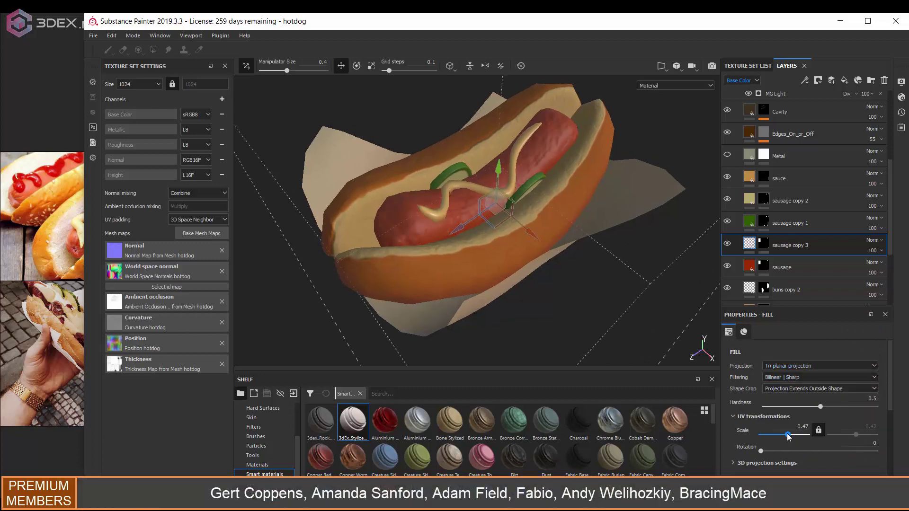
{"action": "left_click", "coordinate": [741, 80]}
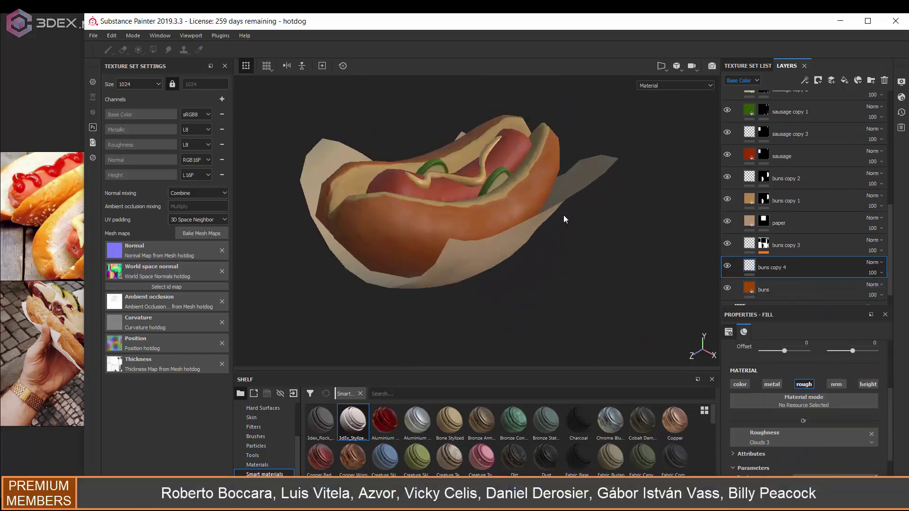
{"action": "left_click_drag", "start_coordinate": [793, 377], "coordinate": [791, 375]}
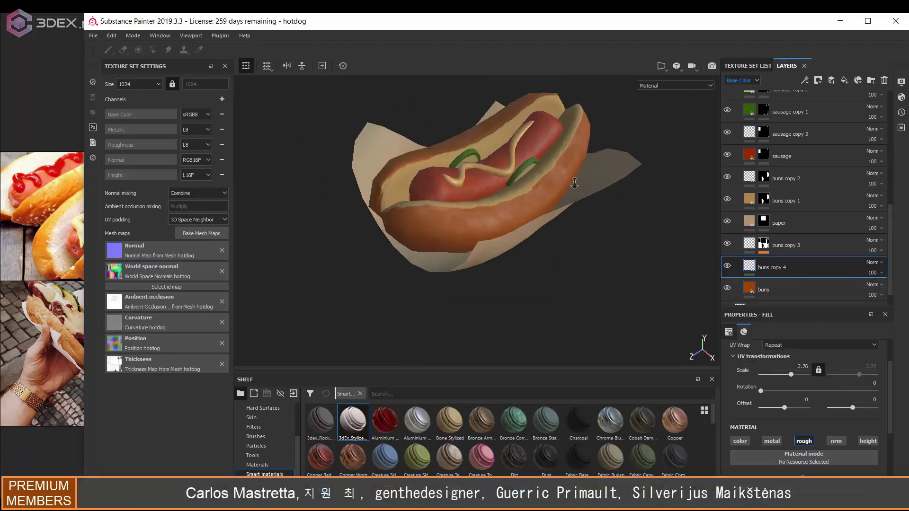
{"action": "mouse_move", "coordinate": [574, 193]}
{"action": "left_mouse_down", "text": "alt"}
{"action": "mouse_move", "coordinate": [539, 216]}
{"action": "mouse_move", "coordinate": [569, 209]}
{"action": "mouse_move", "coordinate": [502, 218]}
{"action": "left_mouse_up", "text": "alt"}
Show the Base Color channel and inspect the bun copy and paper layers
{"action": "left_click", "coordinate": [742, 81]}
{"action": "left_click", "coordinate": [741, 81]}
{"action": "left_click", "coordinate": [784, 201]}
{"action": "left_click", "coordinate": [823, 423]}
{"action": "left_click", "coordinate": [747, 247]}
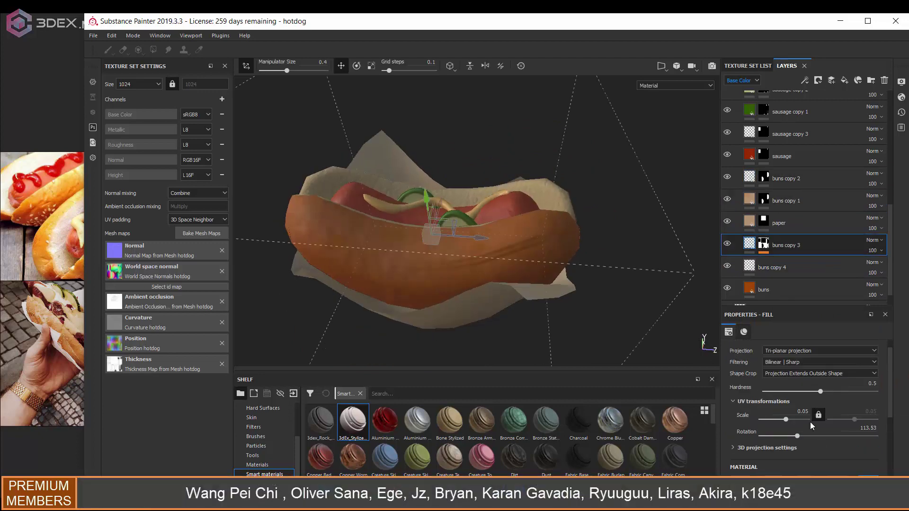
{"action": "left_click_drag", "start_coordinate": [812, 432], "coordinate": [819, 445]}
{"action": "scroll", "coordinate": [819, 426], "scroll_direction": "down", "scroll_amount": 2}
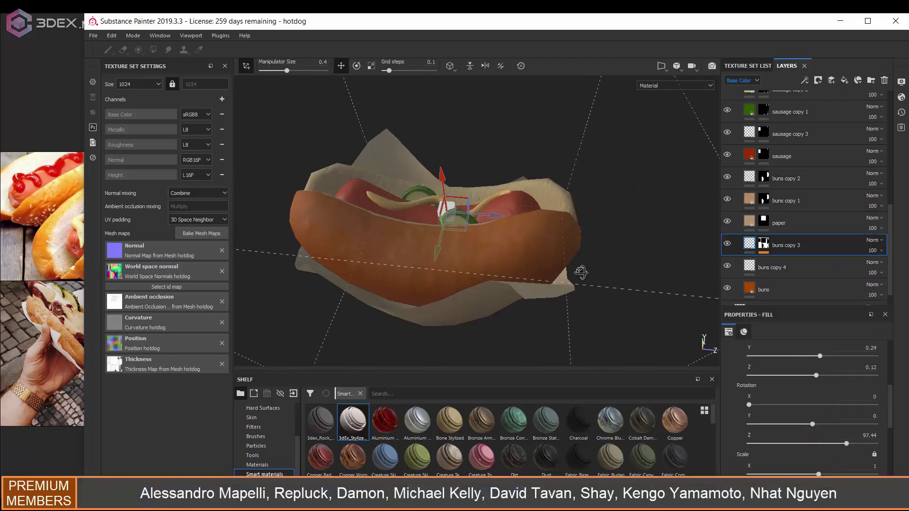
{"action": "left_click_drag", "start_coordinate": [581, 273], "coordinate": [545, 256], "text": "alt"}
{"action": "left_click", "coordinate": [802, 227]}
{"action": "right_click_drag", "start_coordinate": [518, 247], "coordinate": [521, 255], "text": "alt"}
Duplicate the sausage layer again and assign a Grunge Dirt Scratchy roughness texture
{"action": "left_click", "coordinate": [782, 156]}
{"action": "key", "text": "ctrl+d"}
{"action": "left_click", "coordinate": [804, 400]}
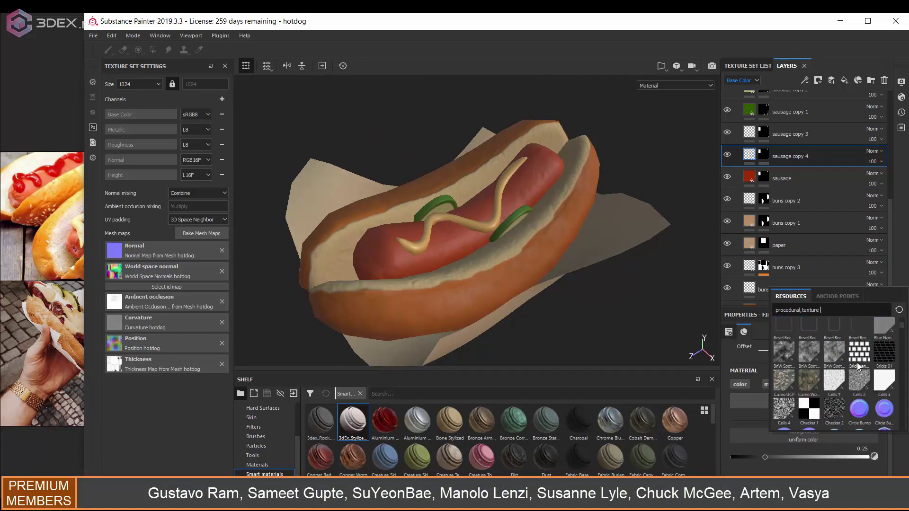
{"action": "left_click", "coordinate": [859, 366]}
{"action": "left_click_drag", "start_coordinate": [553, 229], "coordinate": [568, 227], "text": "alt"}
{"action": "mouse_move", "coordinate": [568, 227]}
{"action": "right_mouse_down", "text": "alt"}
{"action": "mouse_move", "coordinate": [574, 221]}
{"action": "mouse_move", "coordinate": [548, 234]}
{"action": "right_mouse_up", "text": "alt"}
{"action": "mouse_move", "coordinate": [548, 233]}
{"action": "left_mouse_down", "text": "alt"}
{"action": "mouse_move", "coordinate": [561, 243]}
{"action": "mouse_move", "coordinate": [616, 223]}
{"action": "left_mouse_up", "text": "alt"}
{"action": "left_click", "coordinate": [729, 226]}
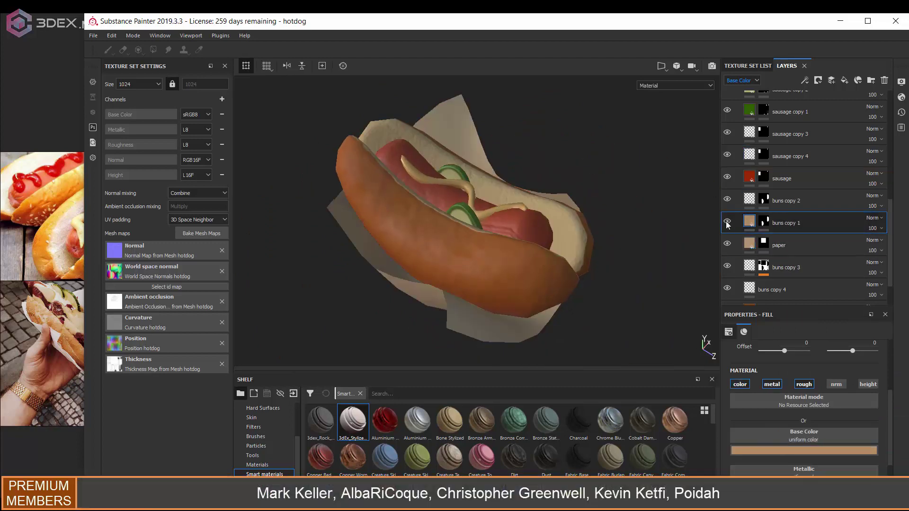
Stamp a test sesame seed on the bun and shrink the brush to seed size
{"action": "key", "text": "1"}
{"action": "left_click_drag", "start_coordinate": [473, 214], "coordinate": [521, 199], "text": "alt"}
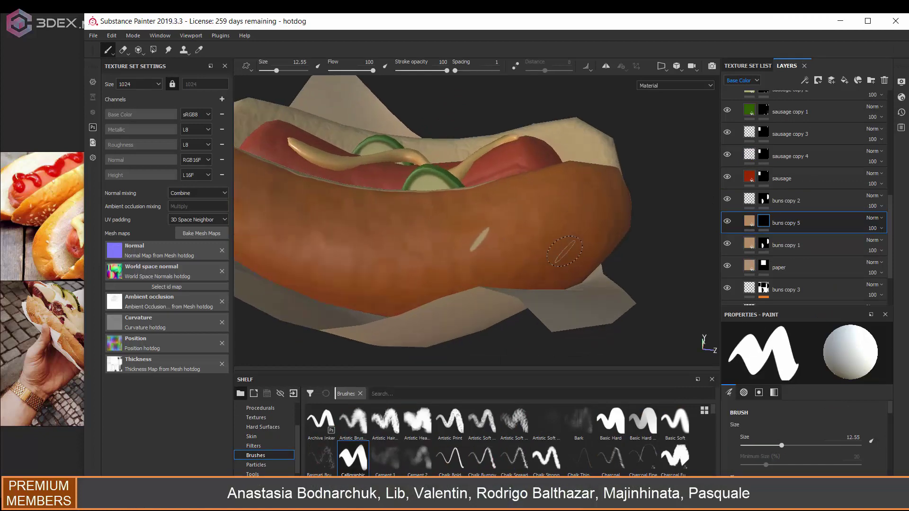
{"action": "scroll", "coordinate": [469, 254], "scroll_direction": "up", "scroll_amount": 2}
{"action": "scroll", "coordinate": [789, 445], "scroll_direction": "down", "scroll_amount": 3}
{"action": "scroll", "coordinate": [791, 447], "scroll_direction": "down", "scroll_amount": 1}
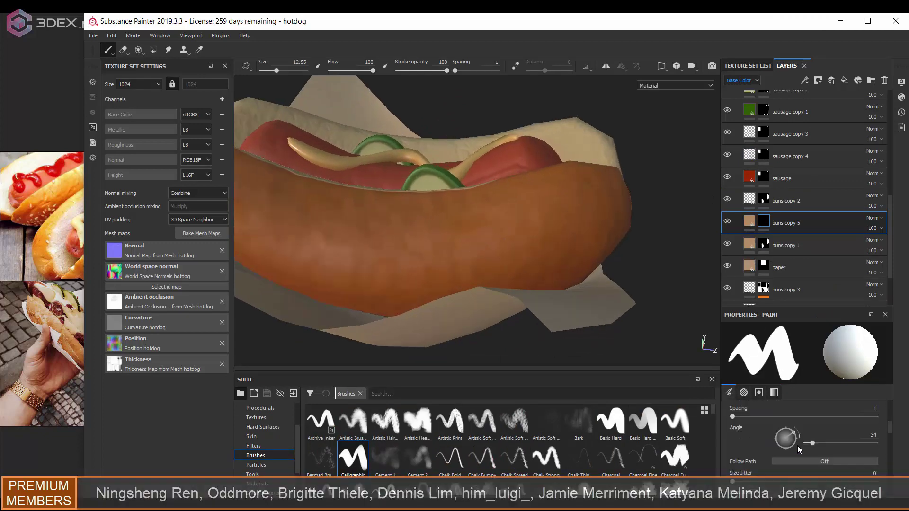
{"action": "scroll", "coordinate": [767, 451], "scroll_direction": "down", "scroll_amount": 1}
{"action": "scroll", "coordinate": [772, 450], "scroll_direction": "down", "scroll_amount": 1}
{"action": "scroll", "coordinate": [779, 451], "scroll_direction": "down", "scroll_amount": 1}
{"action": "scroll", "coordinate": [782, 451], "scroll_direction": "up", "scroll_amount": 3}
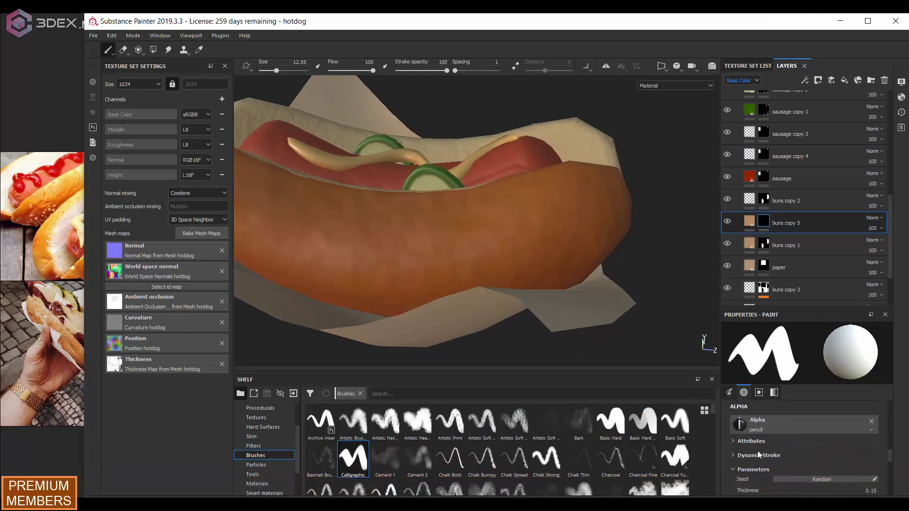
{"action": "left_click", "coordinate": [522, 239]}
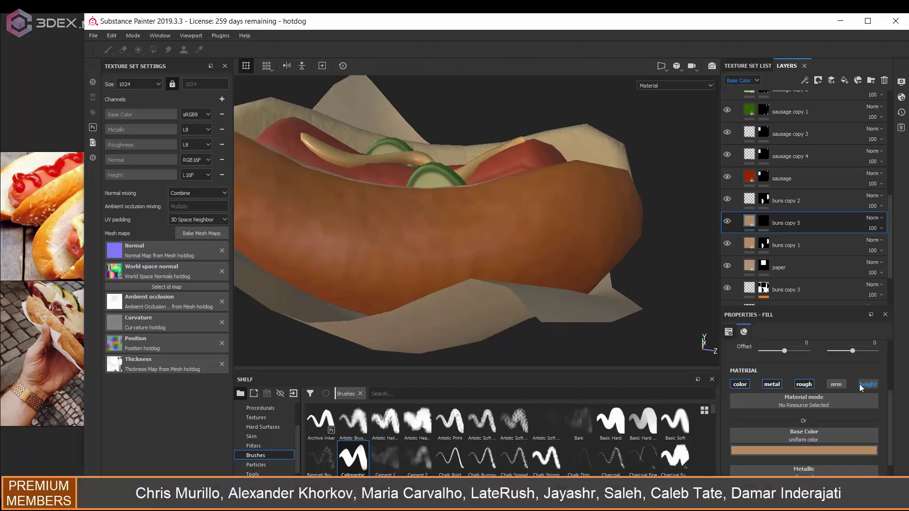
{"action": "mouse_move", "coordinate": [523, 239]}
{"action": "left_mouse_down", "text": "alt"}
{"action": "mouse_move", "coordinate": [545, 245]}
{"action": "mouse_move", "coordinate": [582, 223]}
{"action": "left_mouse_up", "text": "alt"}
{"action": "scroll", "coordinate": [807, 445], "scroll_direction": "down", "scroll_amount": 2}
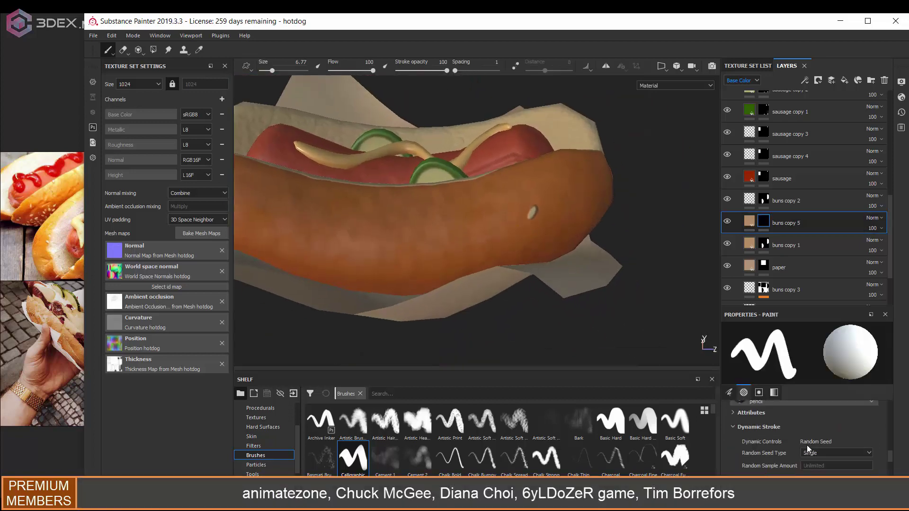
Set Random Seed Type to Single and dab smaller sesame seeds around the bun
{"action": "left_click", "coordinate": [836, 425]}
{"action": "left_click", "coordinate": [832, 432]}
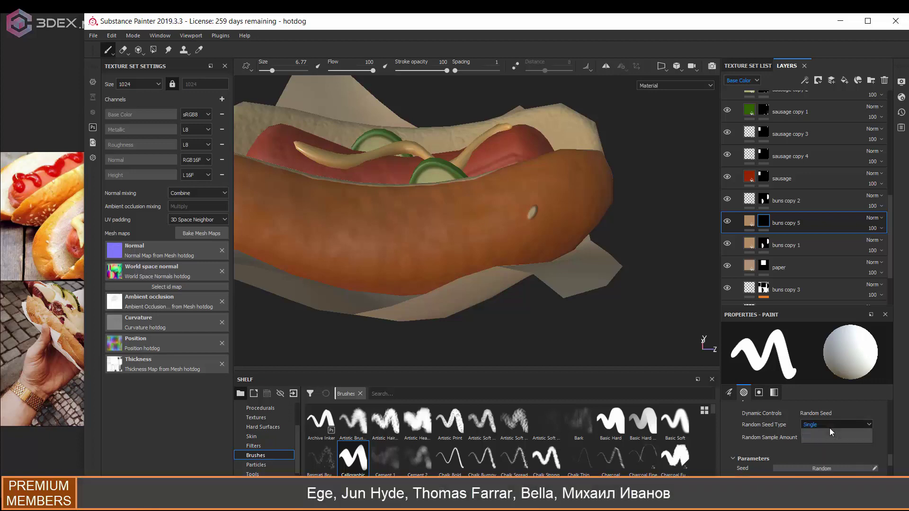
{"action": "mouse_move", "coordinate": [474, 237]}
{"action": "left_mouse_down", "text": "alt"}
{"action": "mouse_move", "coordinate": [495, 254]}
{"action": "mouse_move", "coordinate": [430, 252]}
{"action": "mouse_move", "coordinate": [483, 290]}
{"action": "left_mouse_up", "text": "alt"}
{"action": "left_click_drag", "start_coordinate": [409, 282], "coordinate": [598, 282], "text": "alt"}
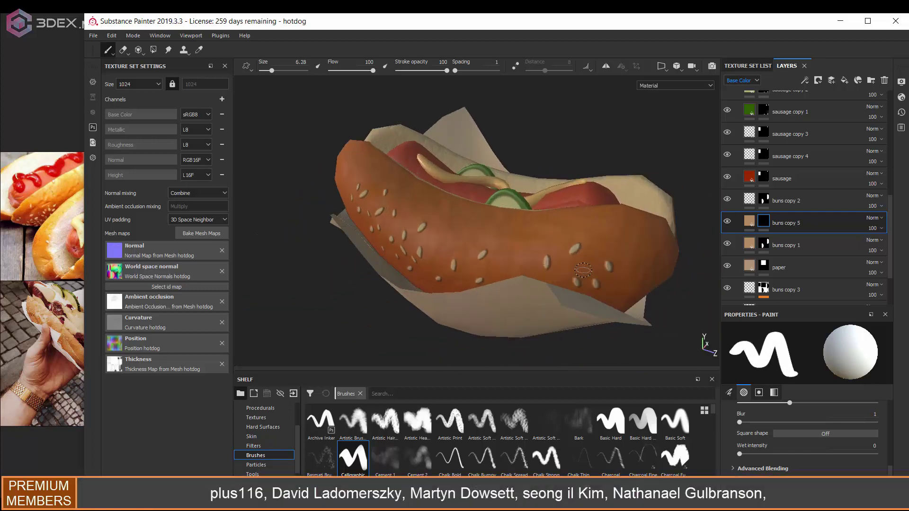
{"action": "mouse_move", "coordinate": [513, 240]}
{"action": "left_mouse_down", "text": "alt"}
{"action": "mouse_move", "coordinate": [535, 249]}
{"action": "mouse_move", "coordinate": [499, 237]}
{"action": "mouse_move", "coordinate": [359, 241]}
{"action": "mouse_move", "coordinate": [470, 261]}
{"action": "left_mouse_up", "text": "alt"}
{"action": "key", "text": "bracketleft"}
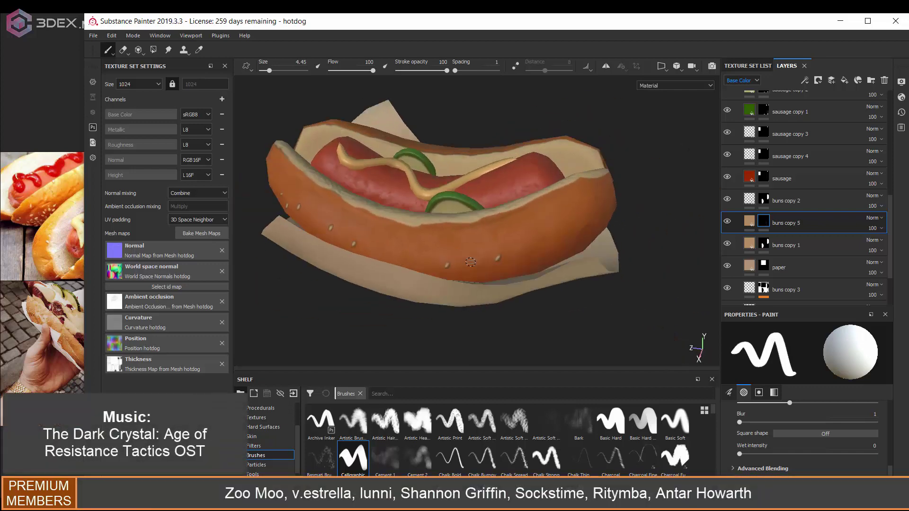
{"action": "left_click", "coordinate": [482, 267]}
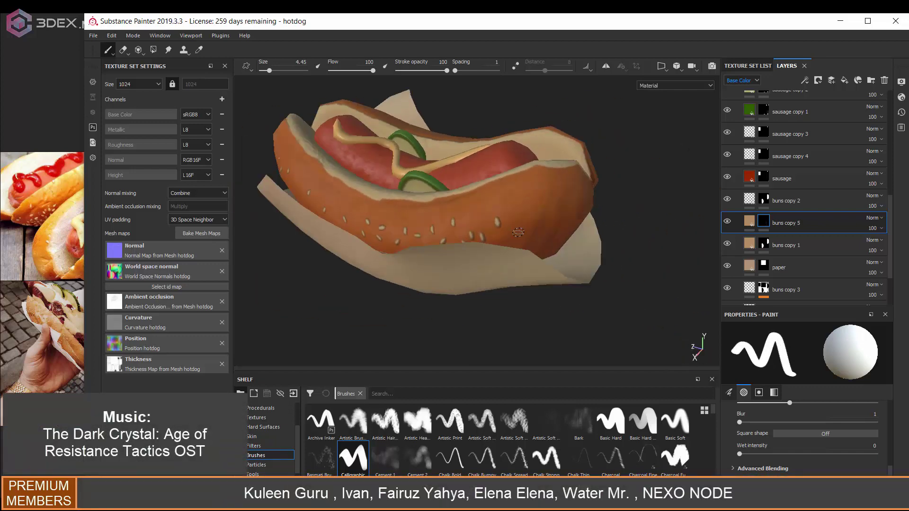
Review the seeded bun from top-down and three-quarter views and open the seed layer's fill settings
{"action": "mouse_move", "coordinate": [410, 250]}
{"action": "left_mouse_down", "text": "alt"}
{"action": "mouse_move", "coordinate": [484, 220]}
{"action": "mouse_move", "coordinate": [460, 171]}
{"action": "left_mouse_up", "text": "alt"}
{"action": "scroll", "coordinate": [480, 211], "scroll_direction": "up", "scroll_amount": 3}
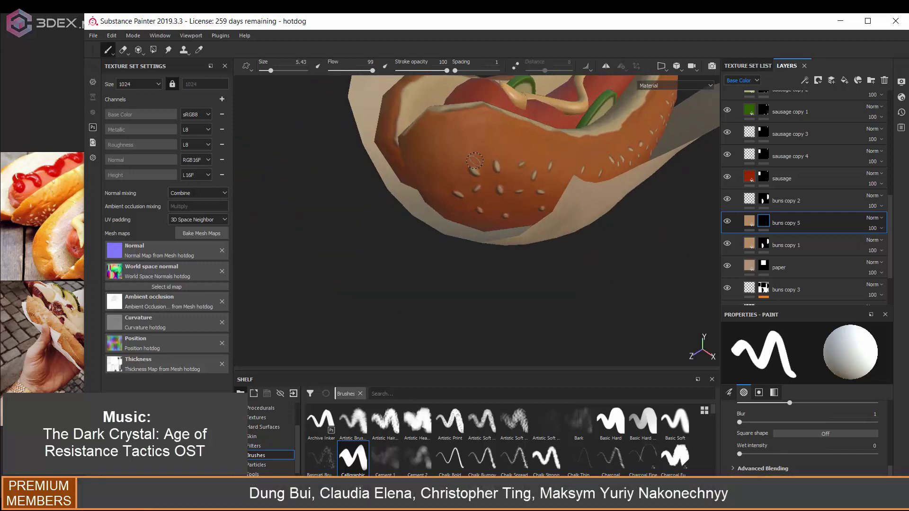
{"action": "mouse_move", "coordinate": [544, 199]}
{"action": "left_mouse_down", "text": "alt"}
{"action": "mouse_move", "coordinate": [551, 175]}
{"action": "mouse_move", "coordinate": [604, 200]}
{"action": "mouse_move", "coordinate": [586, 201]}
{"action": "mouse_move", "coordinate": [551, 181]}
{"action": "mouse_move", "coordinate": [615, 203]}
{"action": "mouse_move", "coordinate": [544, 208]}
{"action": "mouse_move", "coordinate": [579, 227]}
{"action": "mouse_move", "coordinate": [550, 235]}
{"action": "left_mouse_up", "text": "alt"}
{"action": "scroll", "coordinate": [549, 187], "scroll_direction": "down", "scroll_amount": 3}
{"action": "scroll", "coordinate": [573, 190], "scroll_direction": "up", "scroll_amount": 3}
{"action": "left_click", "coordinate": [749, 221]}
Check the sausage copy 3 and buns copy 4 layers in roughness and full material views
{"action": "key", "text": "c"}
{"action": "key", "text": "c"}
{"action": "key", "text": "m"}
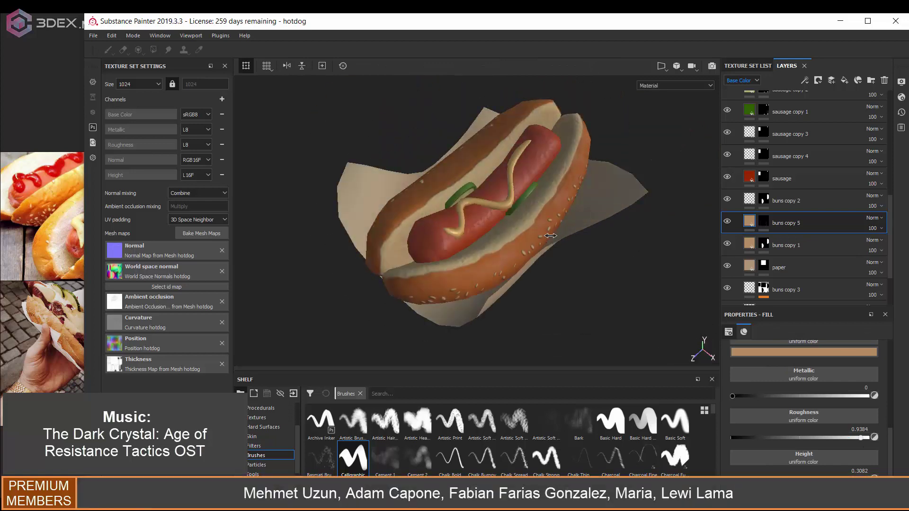
{"action": "left_click", "coordinate": [742, 162]}
{"action": "left_click", "coordinate": [771, 142]}
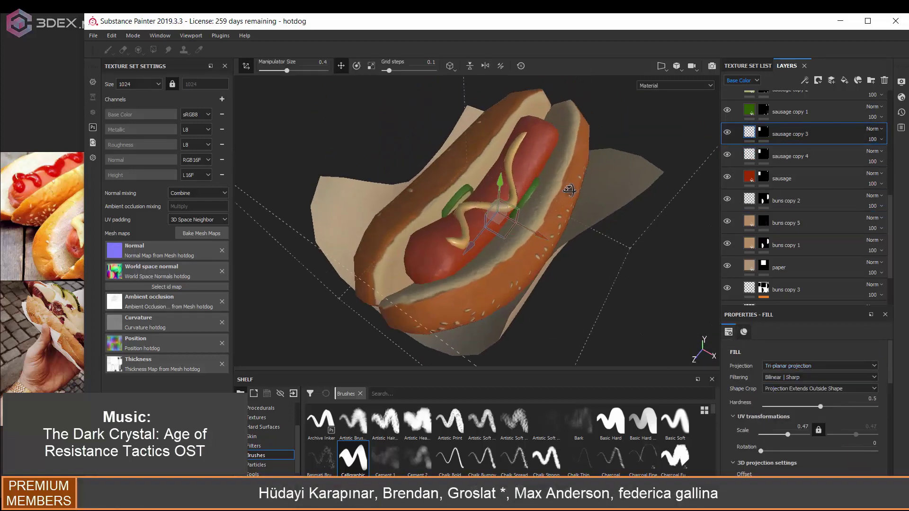
{"action": "key", "text": "c"}
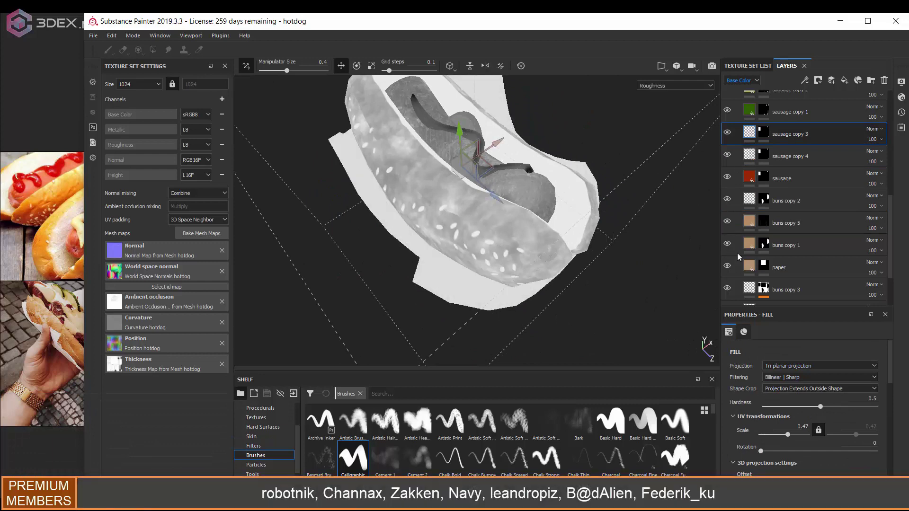
{"action": "scroll", "coordinate": [739, 249], "scroll_direction": "down", "scroll_amount": 1}
{"action": "left_click", "coordinate": [741, 252]}
{"action": "mouse_move", "coordinate": [657, 290]}
{"action": "left_mouse_down", "text": "alt"}
{"action": "mouse_move", "coordinate": [552, 229]}
{"action": "mouse_move", "coordinate": [589, 206]}
{"action": "mouse_move", "coordinate": [624, 200]}
{"action": "mouse_move", "coordinate": [587, 223]}
{"action": "left_mouse_up", "text": "alt"}
{"action": "key", "text": "m"}
{"action": "scroll", "coordinate": [758, 213], "scroll_direction": "up", "scroll_amount": 2}
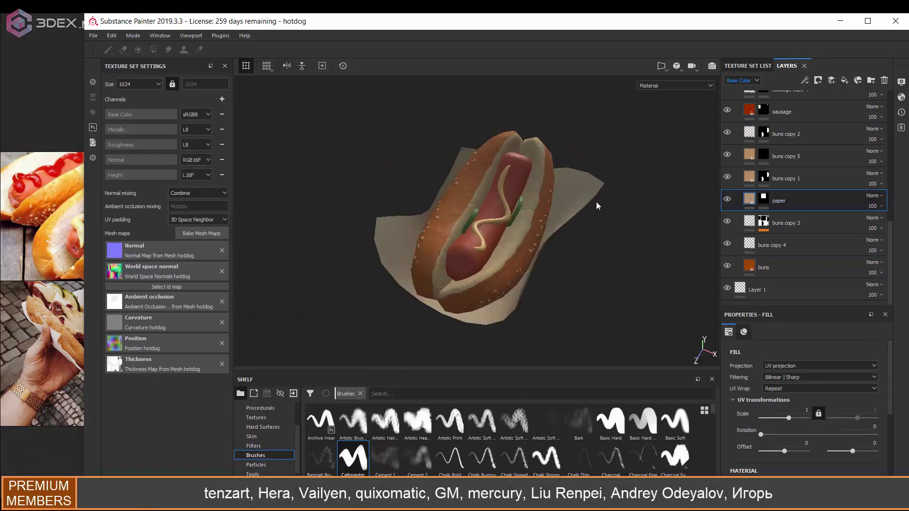
Give the sausage copy 3D Worley Noise height and paper copy 1 a Creased height texture
{"action": "left_click", "coordinate": [748, 164]}
{"action": "left_click", "coordinate": [747, 403]}
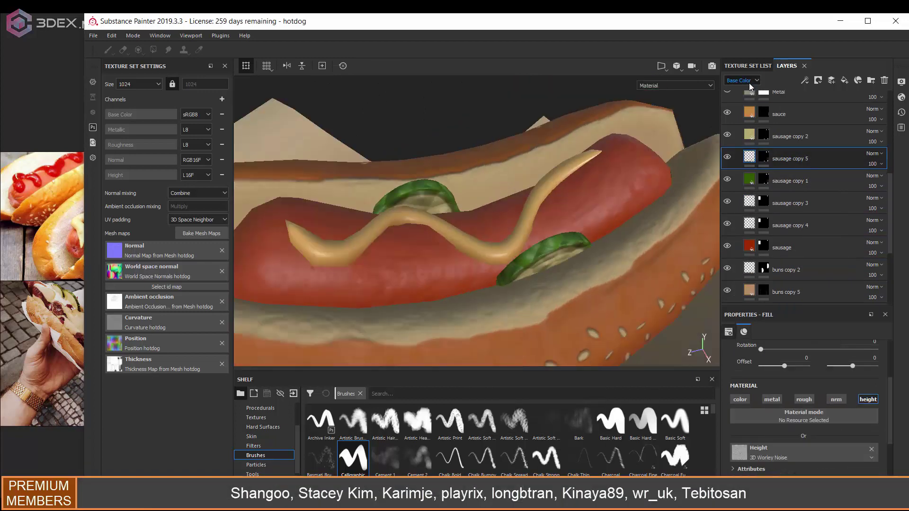
{"action": "left_click", "coordinate": [786, 181]}
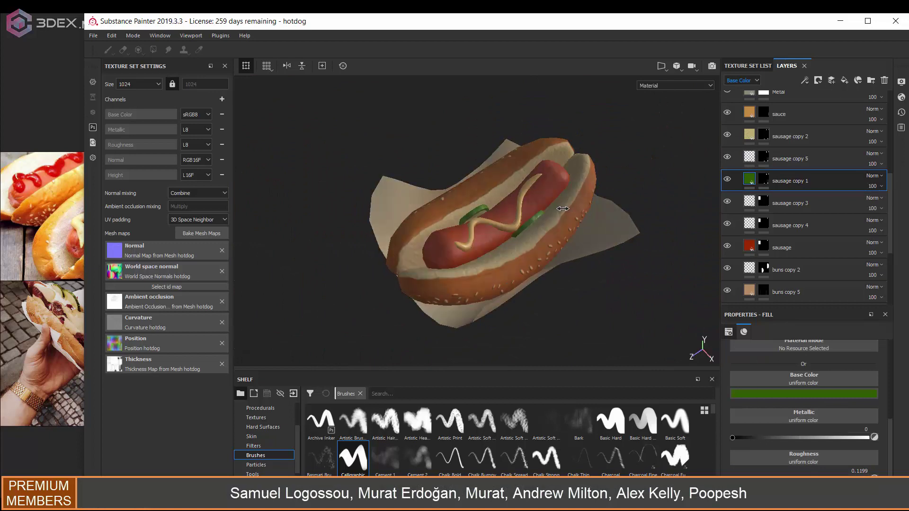
{"action": "left_click", "coordinate": [747, 400]}
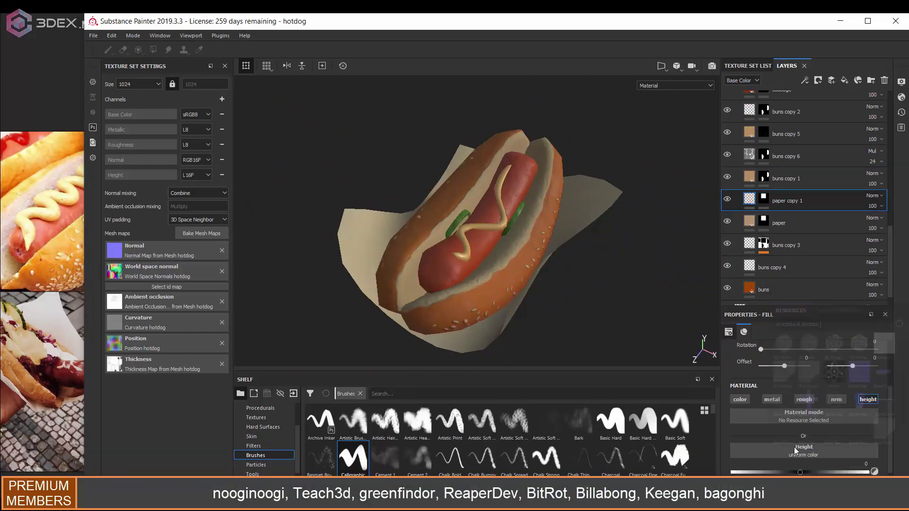
{"action": "left_click_drag", "start_coordinate": [630, 213], "coordinate": [586, 234], "text": "alt"}
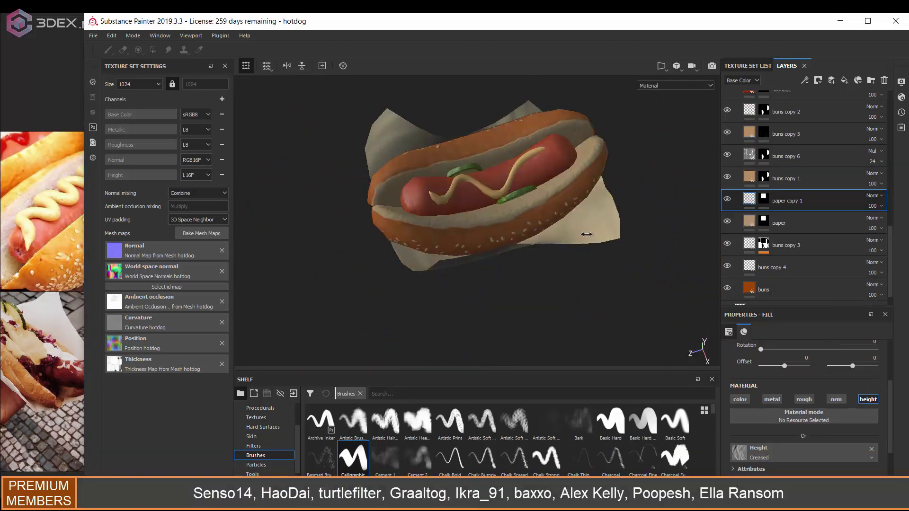